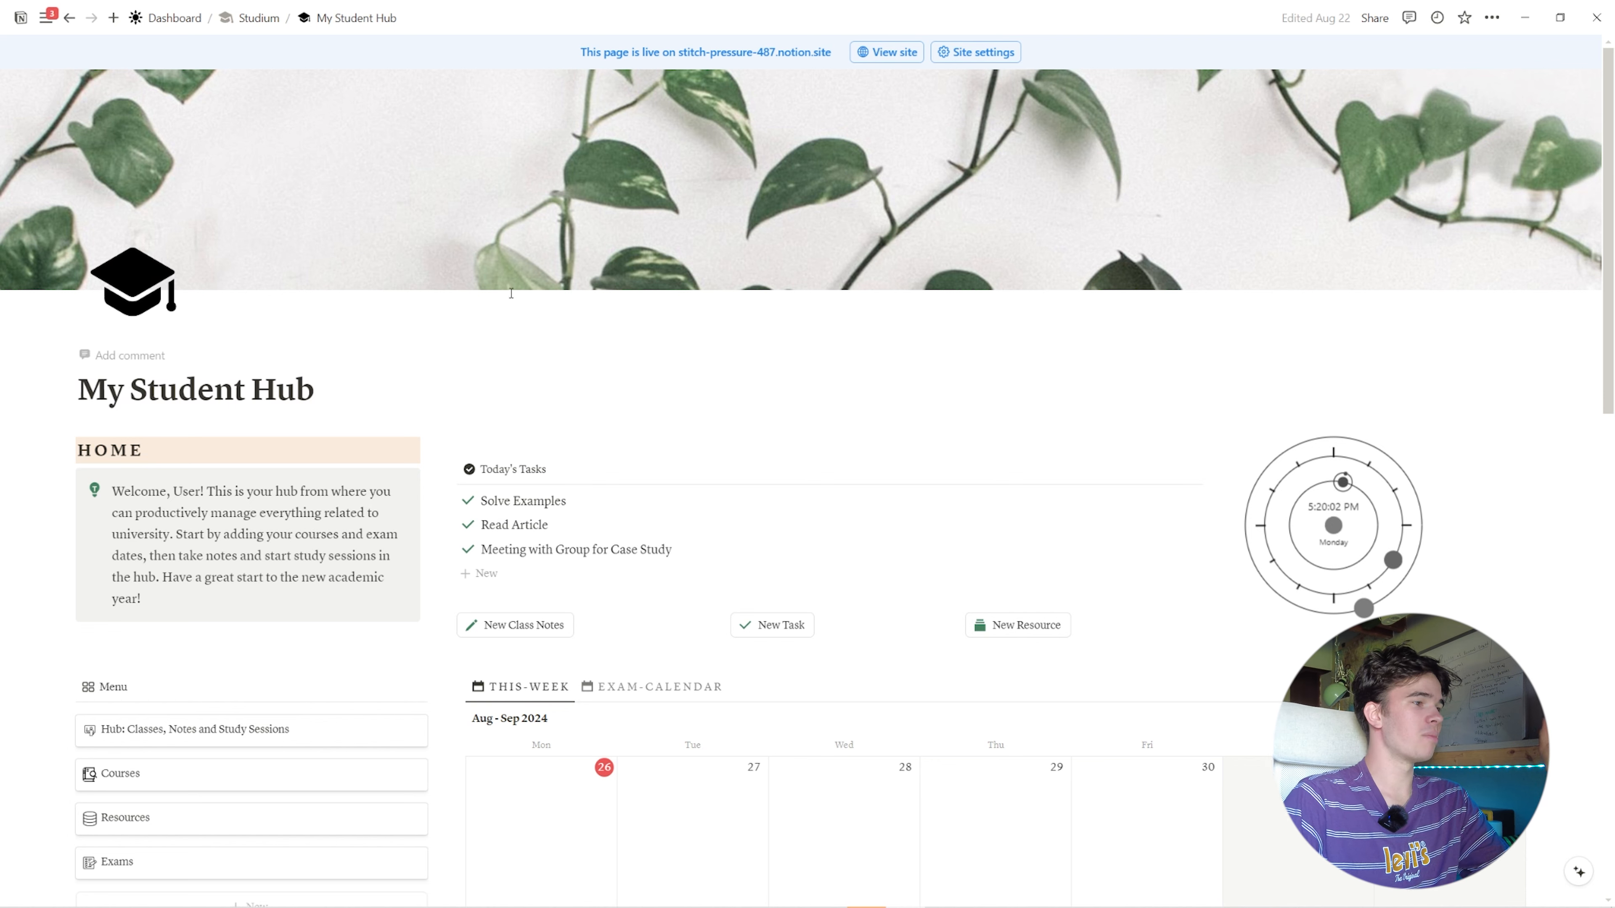
- Look over the student hub's tasks, quick-add buttons, menu and weekly calendar, and open the Hub: Classes, Notes and Study Sessions page
scroll(509, 293, down, 3)
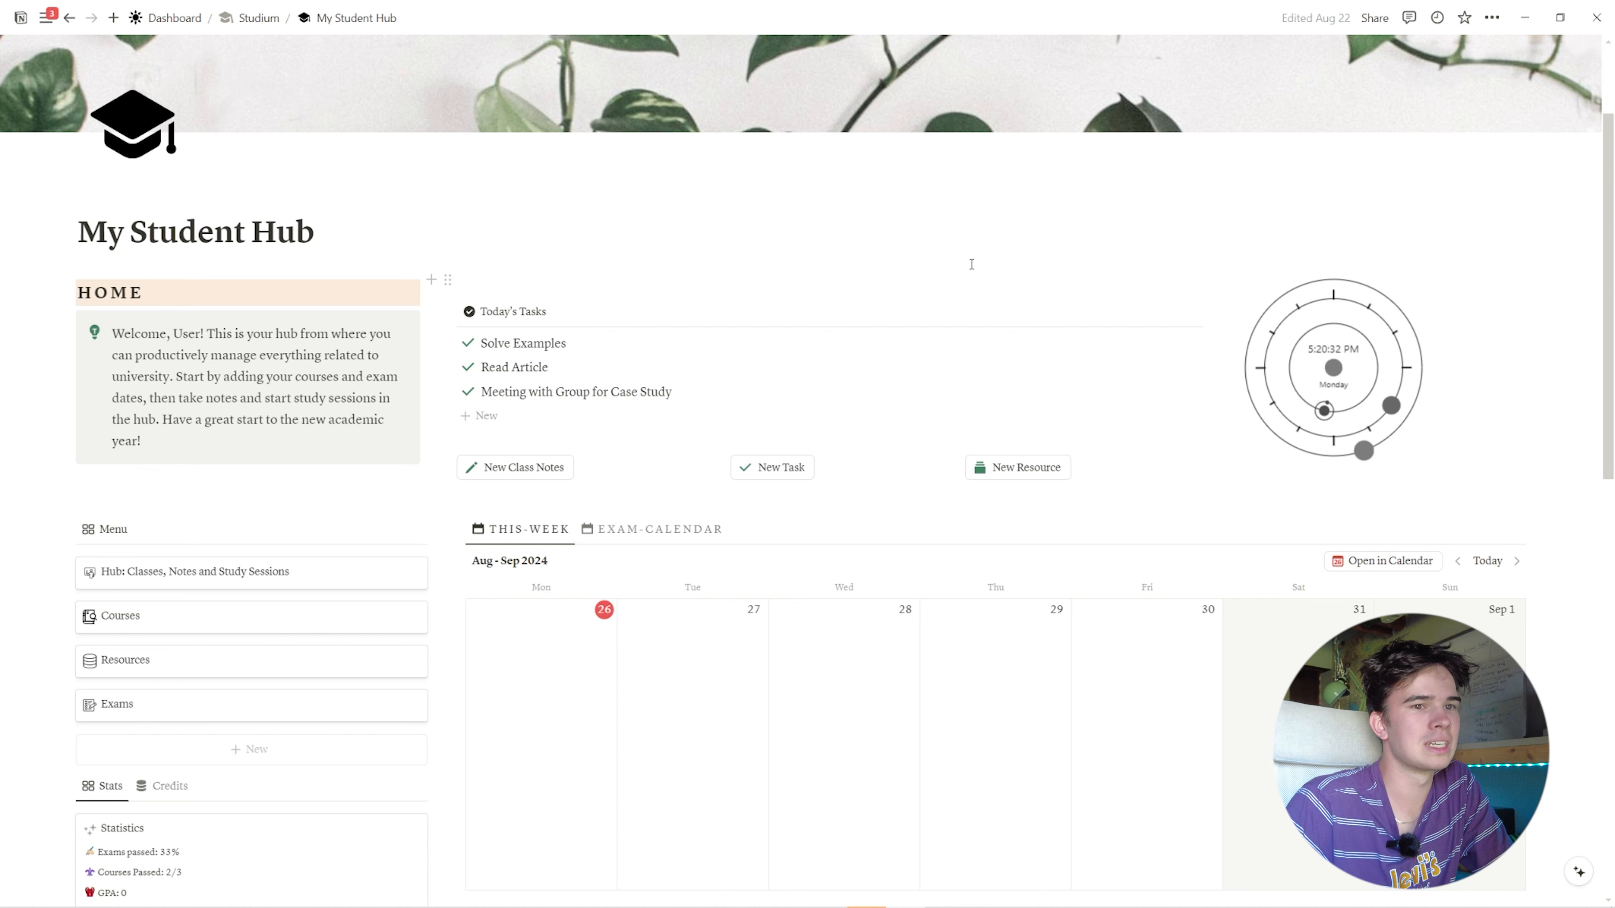
scroll(490, 192, down, 2)
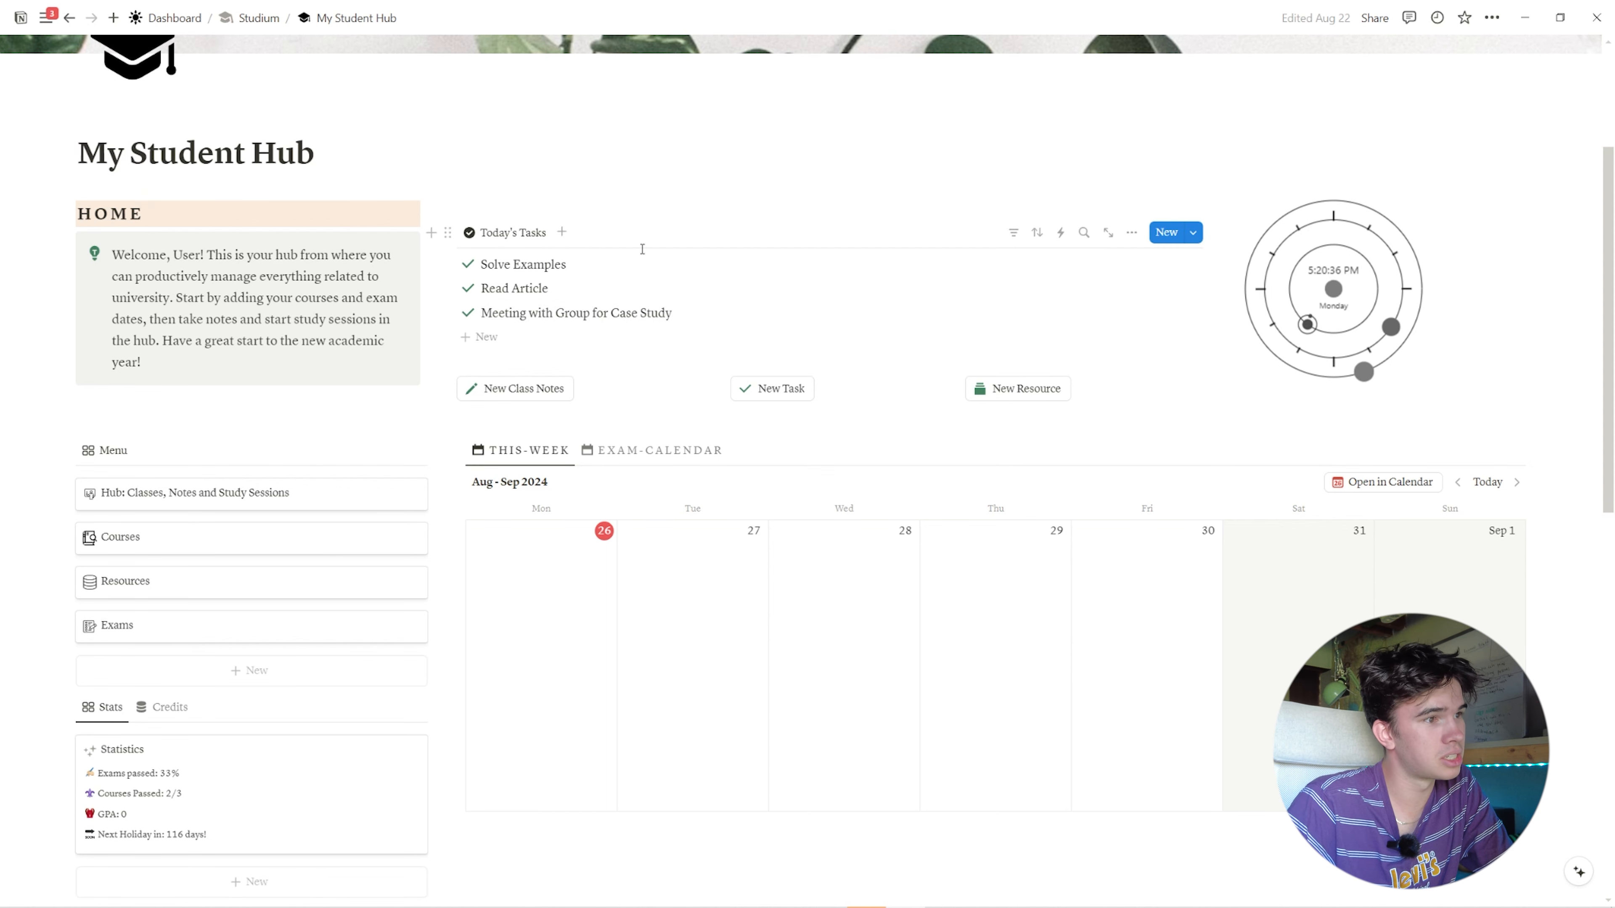
scroll(642, 248, down, 2)
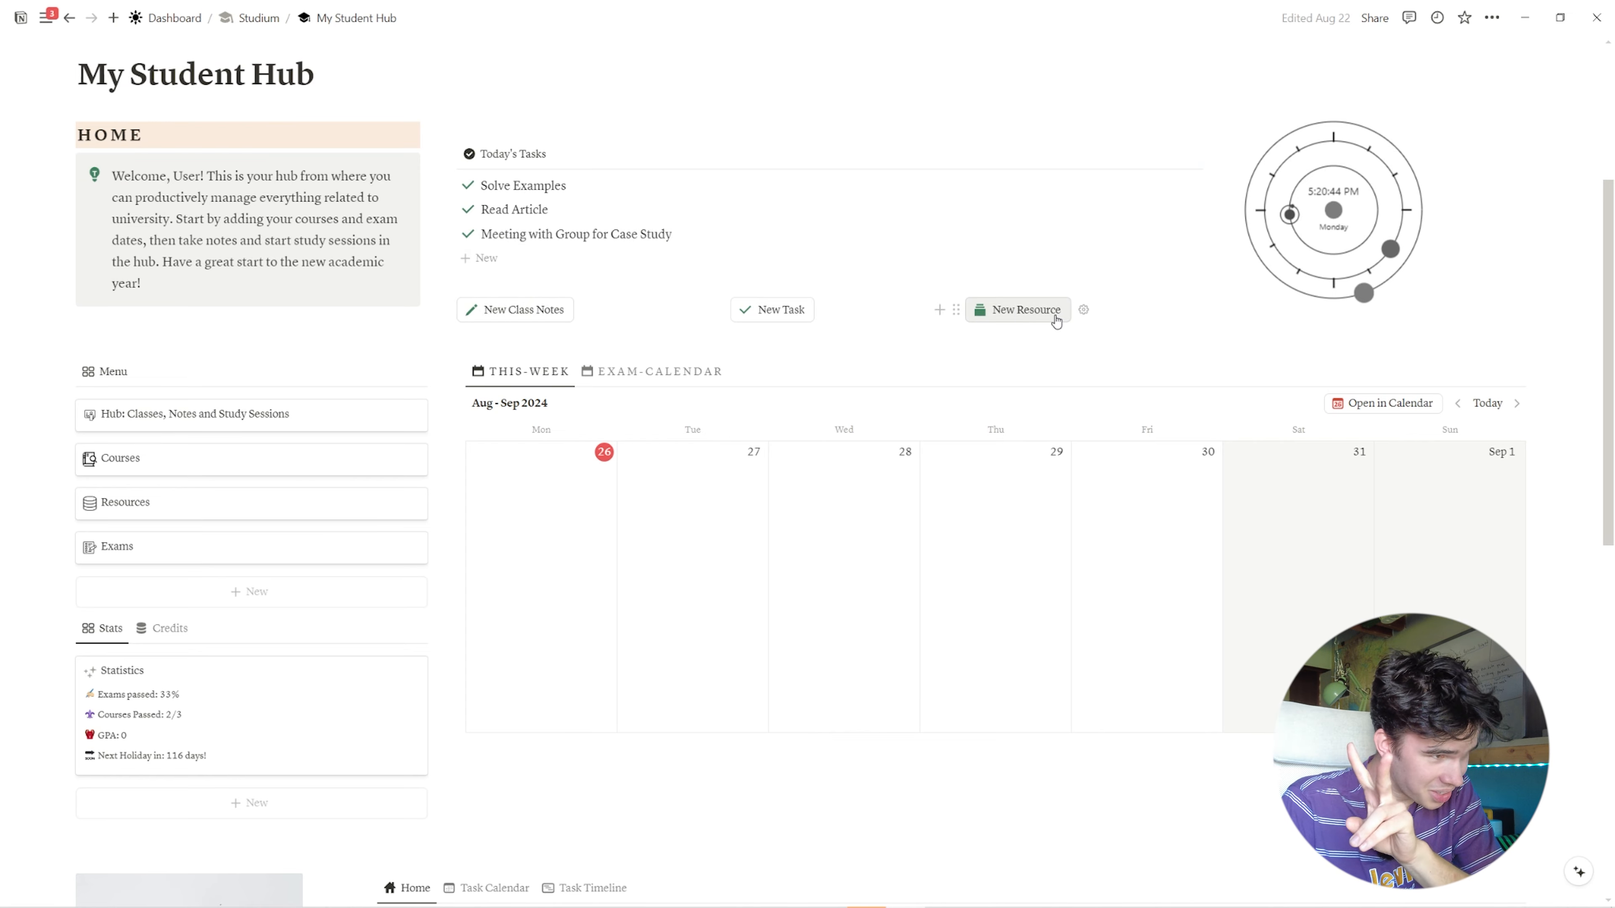
scroll(576, 329, down, 3)
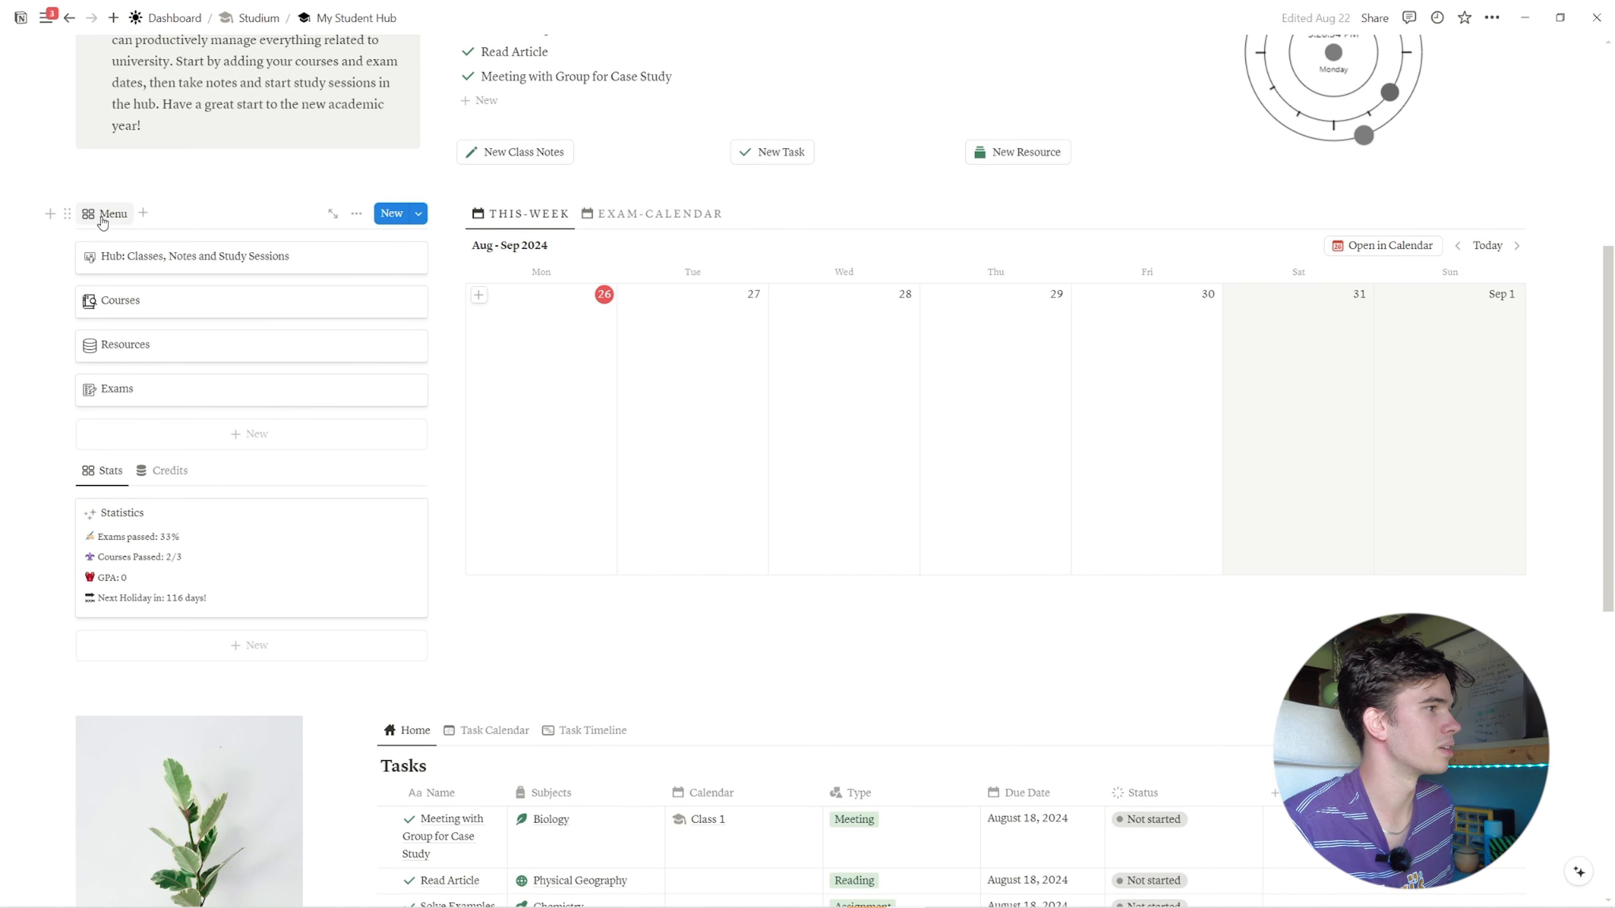
click(136, 266)
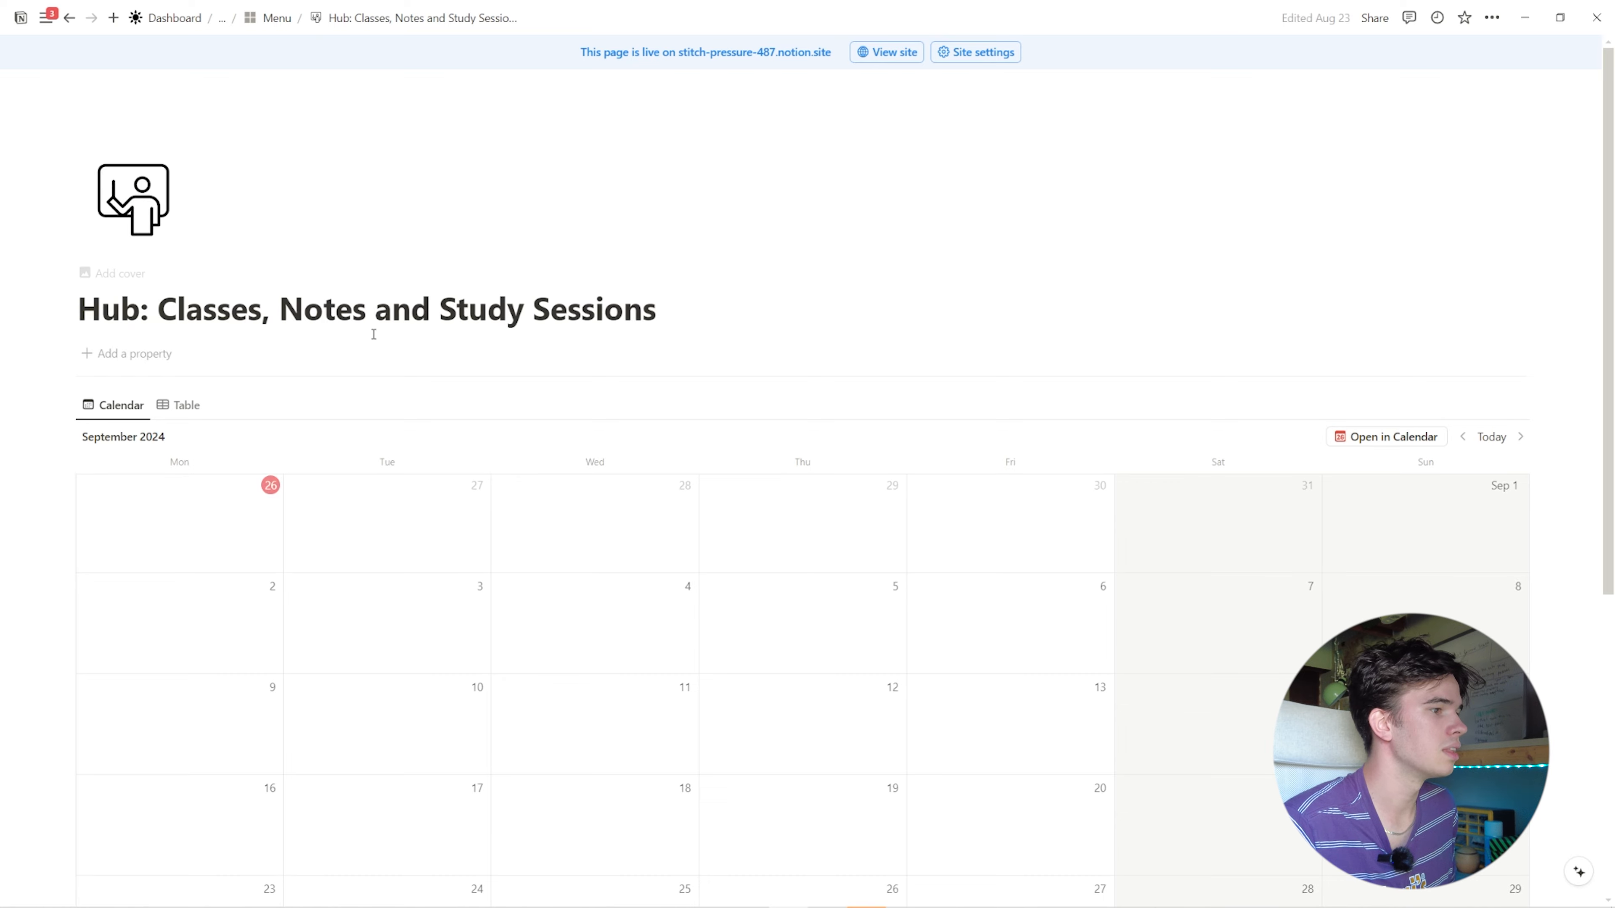
- Show August 2024 in the hub calendar and add a new class notes entry on August 26
click(1462, 201)
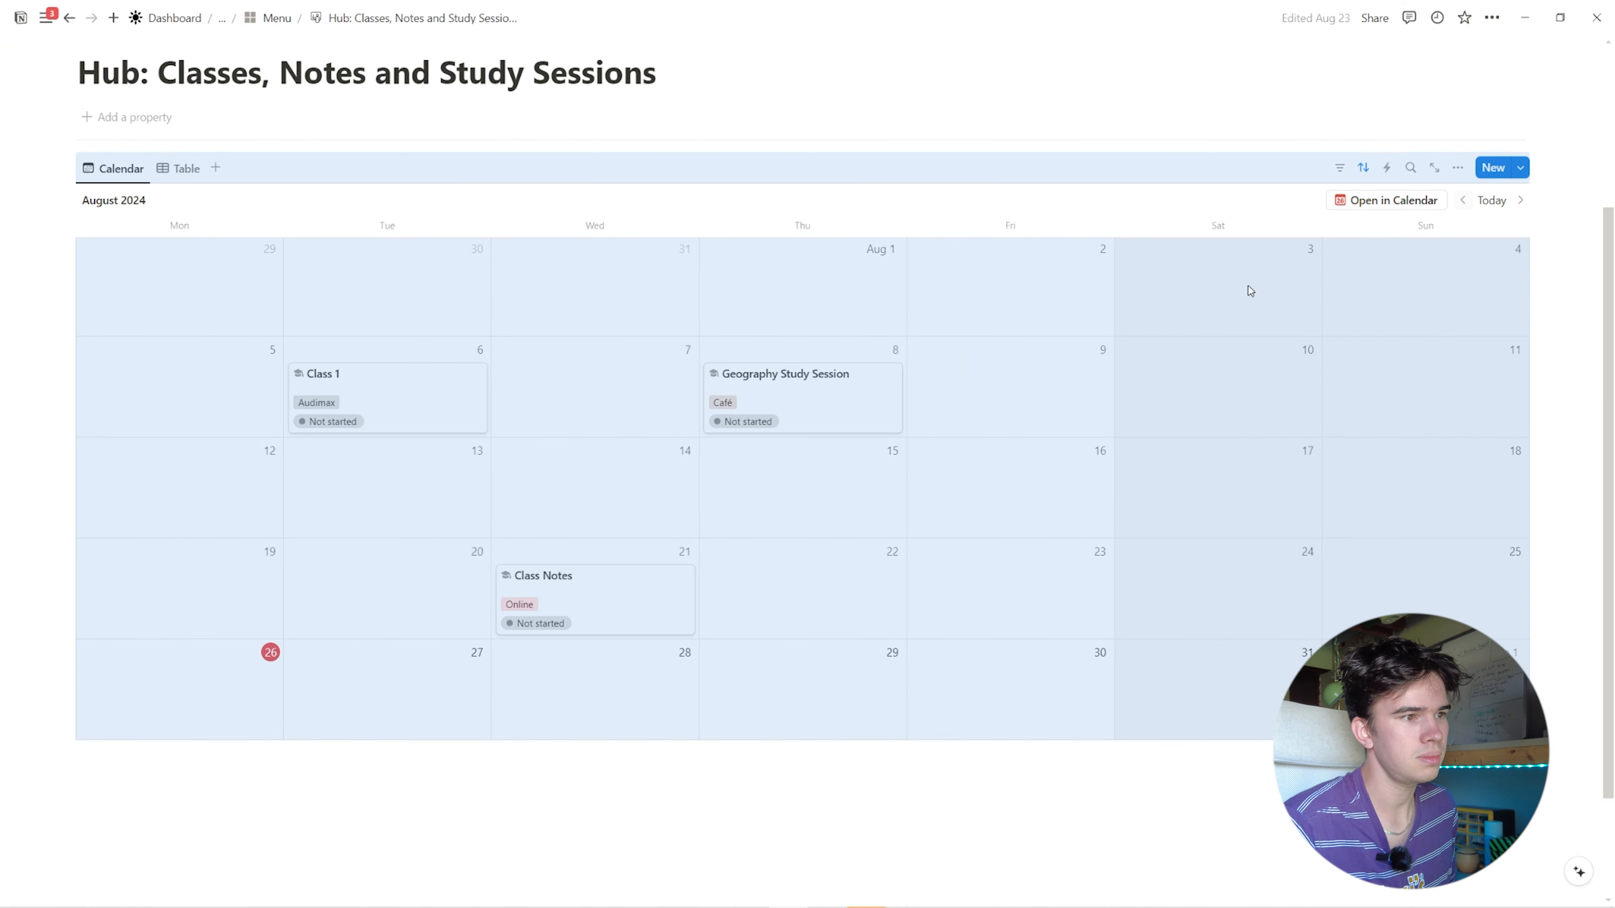
click(580, 773)
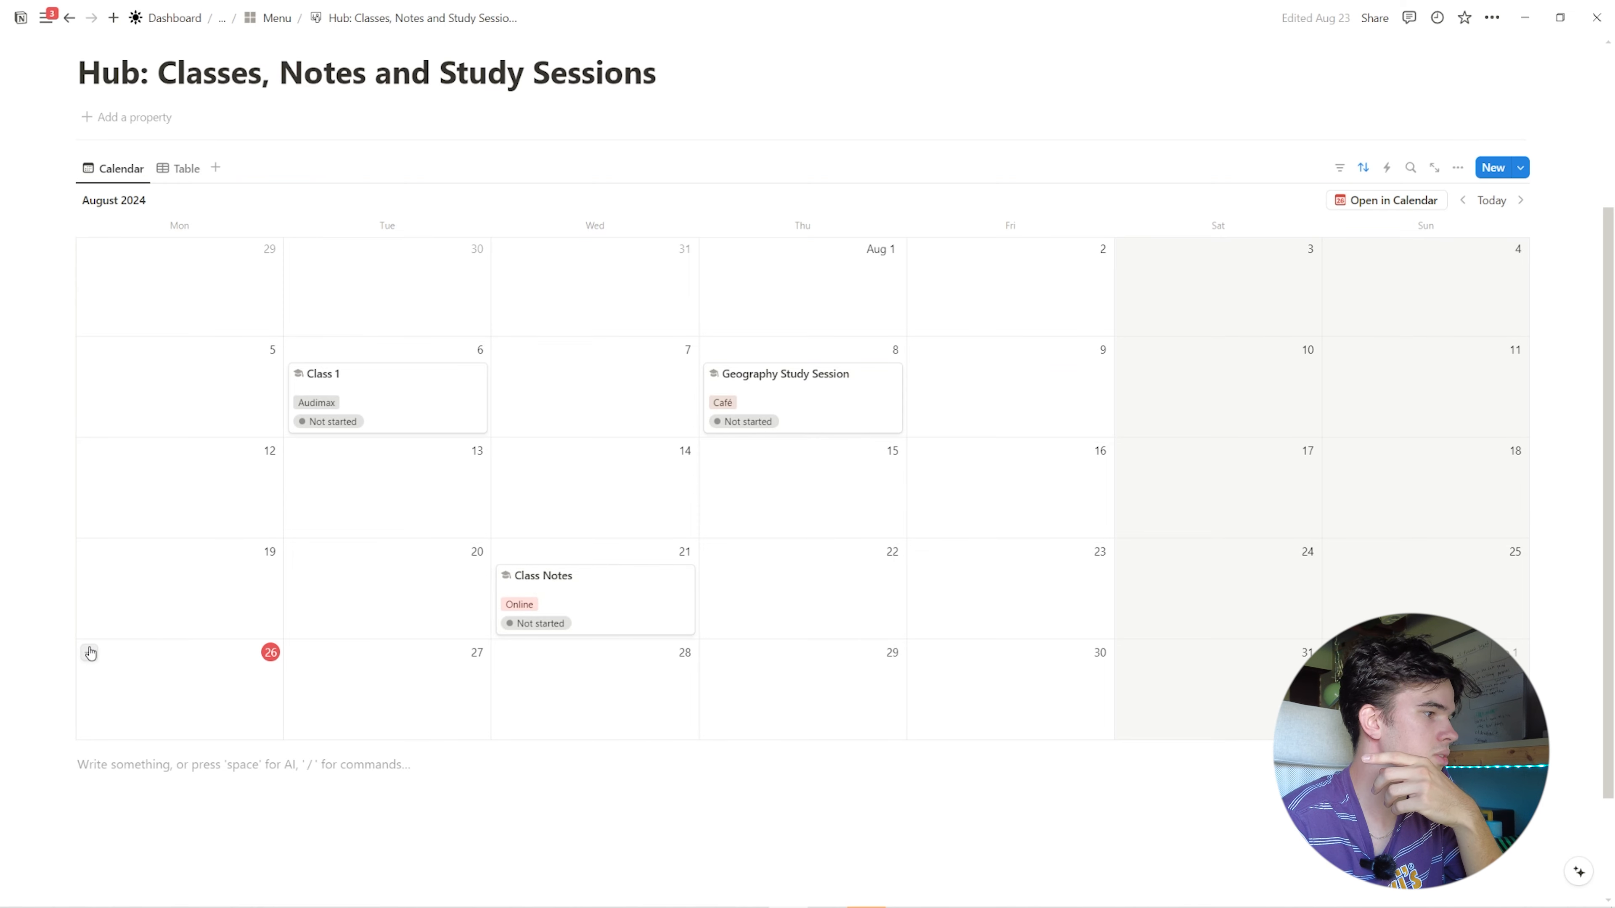
click(91, 654)
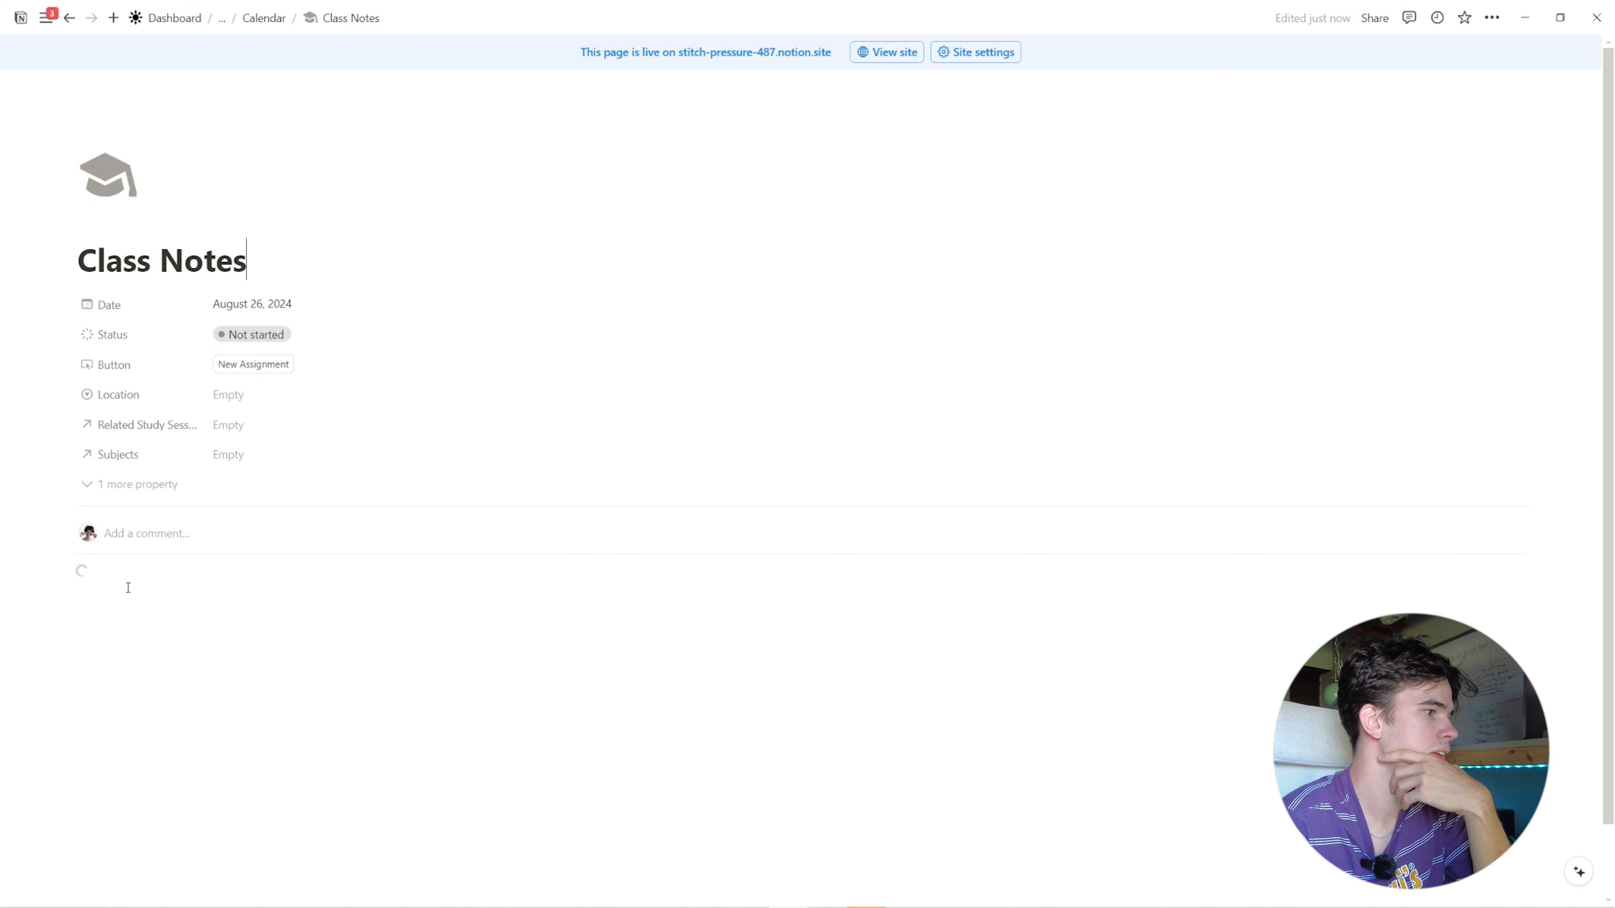
- Review the properties, link sections, table of contents and notes layout of the new Class Notes page
scroll(188, 354, down, 7)
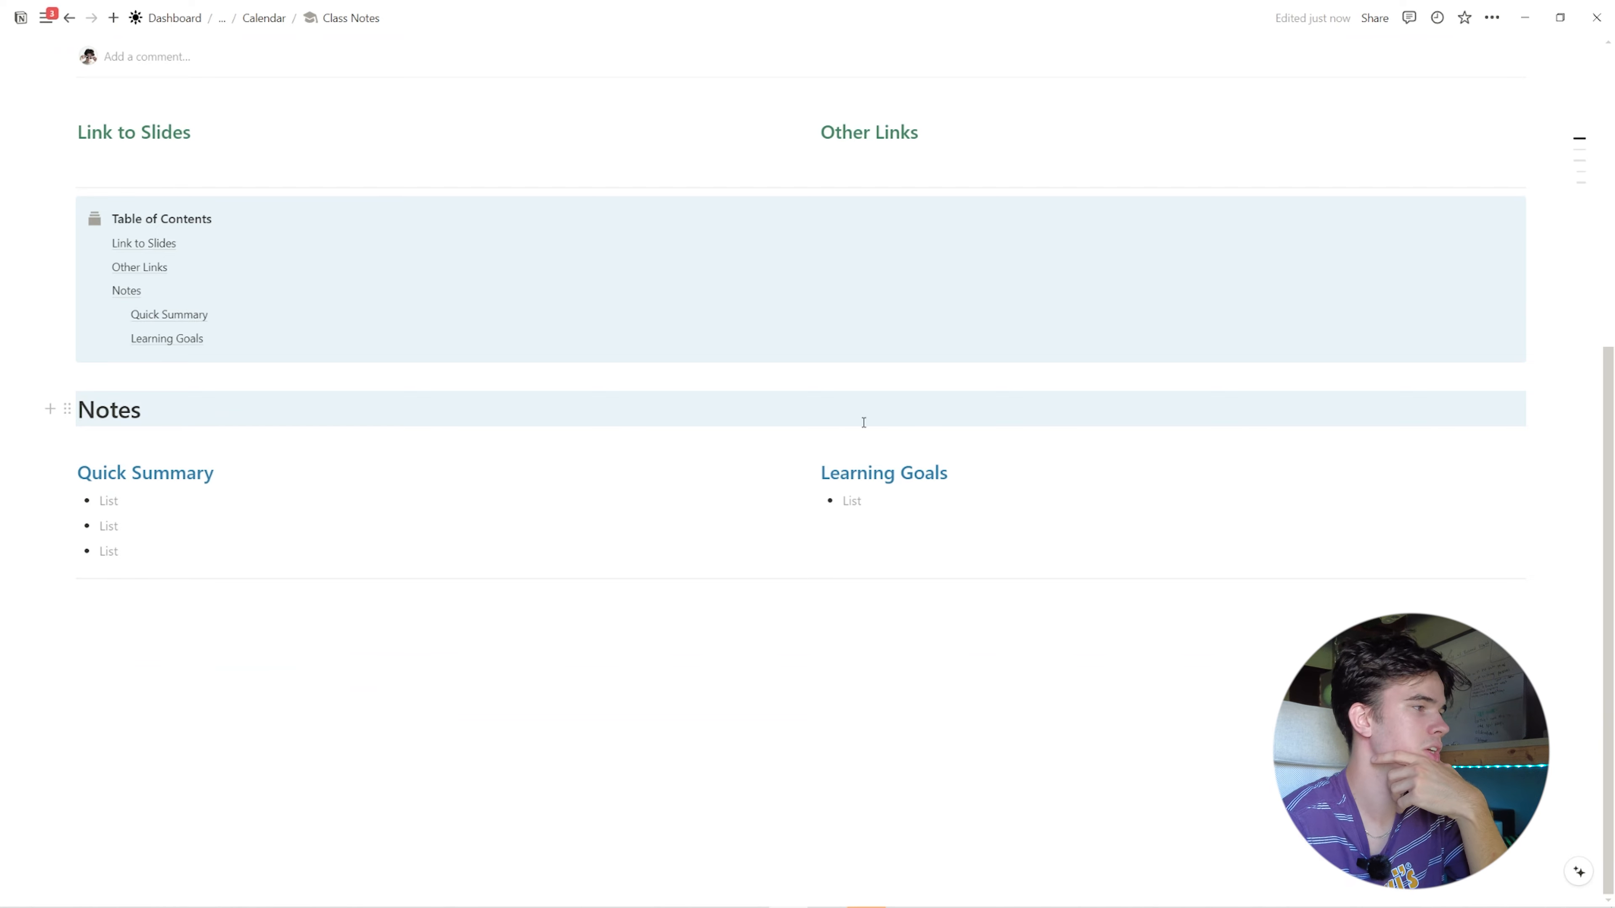
scroll(864, 422, up, 4)
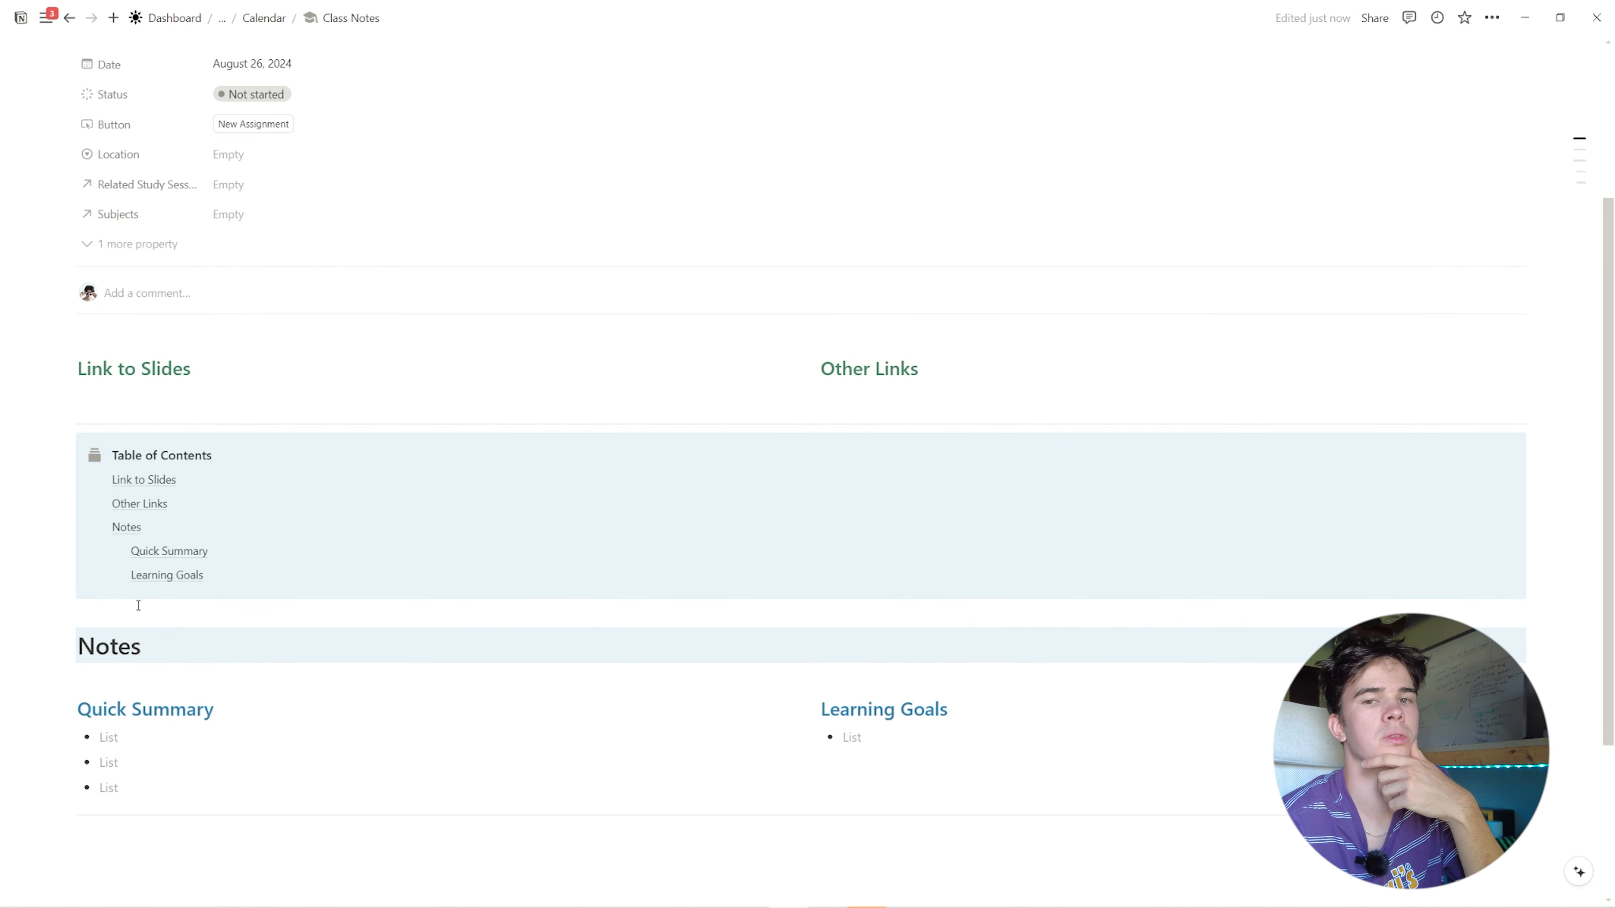
scroll(99, 474, up, 3)
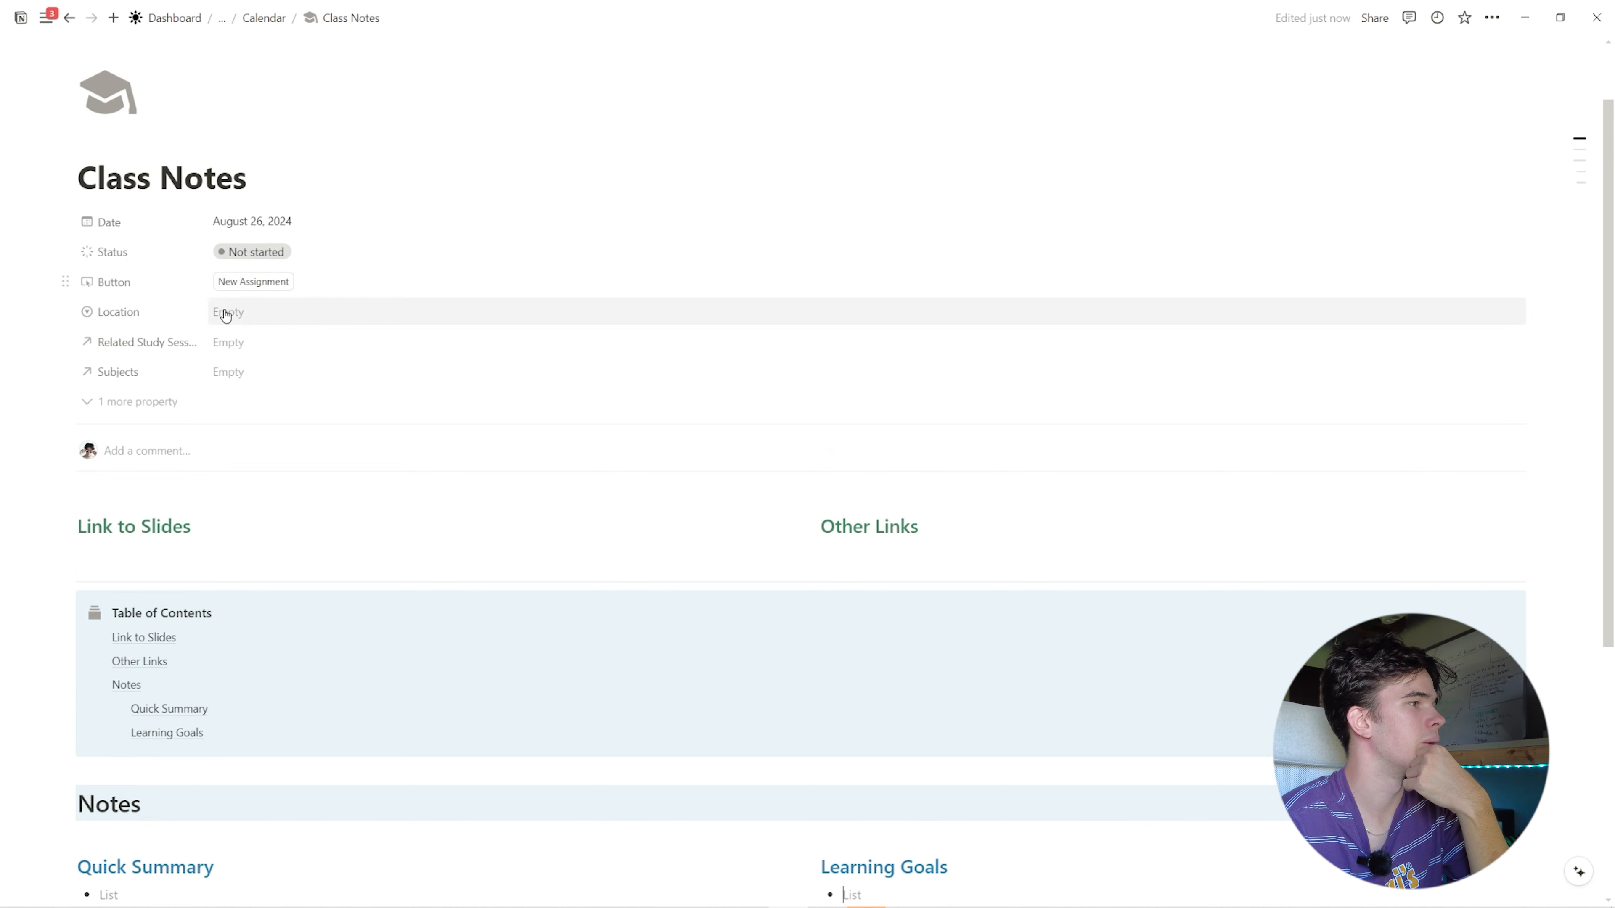
- Go back through the parent pages to the Menu database and open the Courses page
click(277, 19)
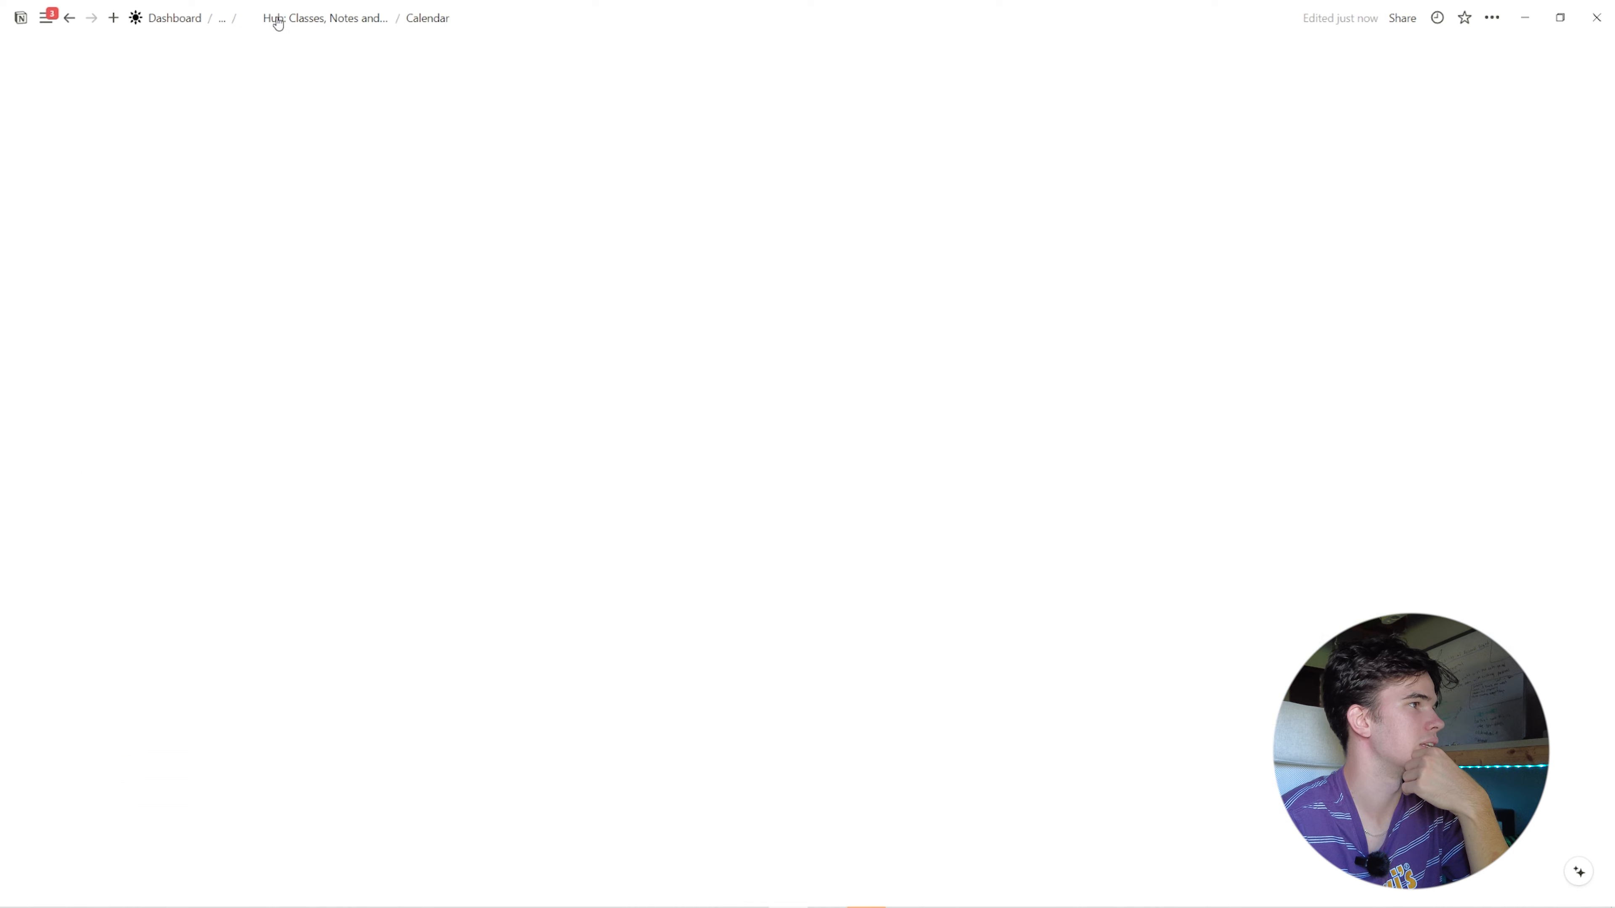
click(278, 19)
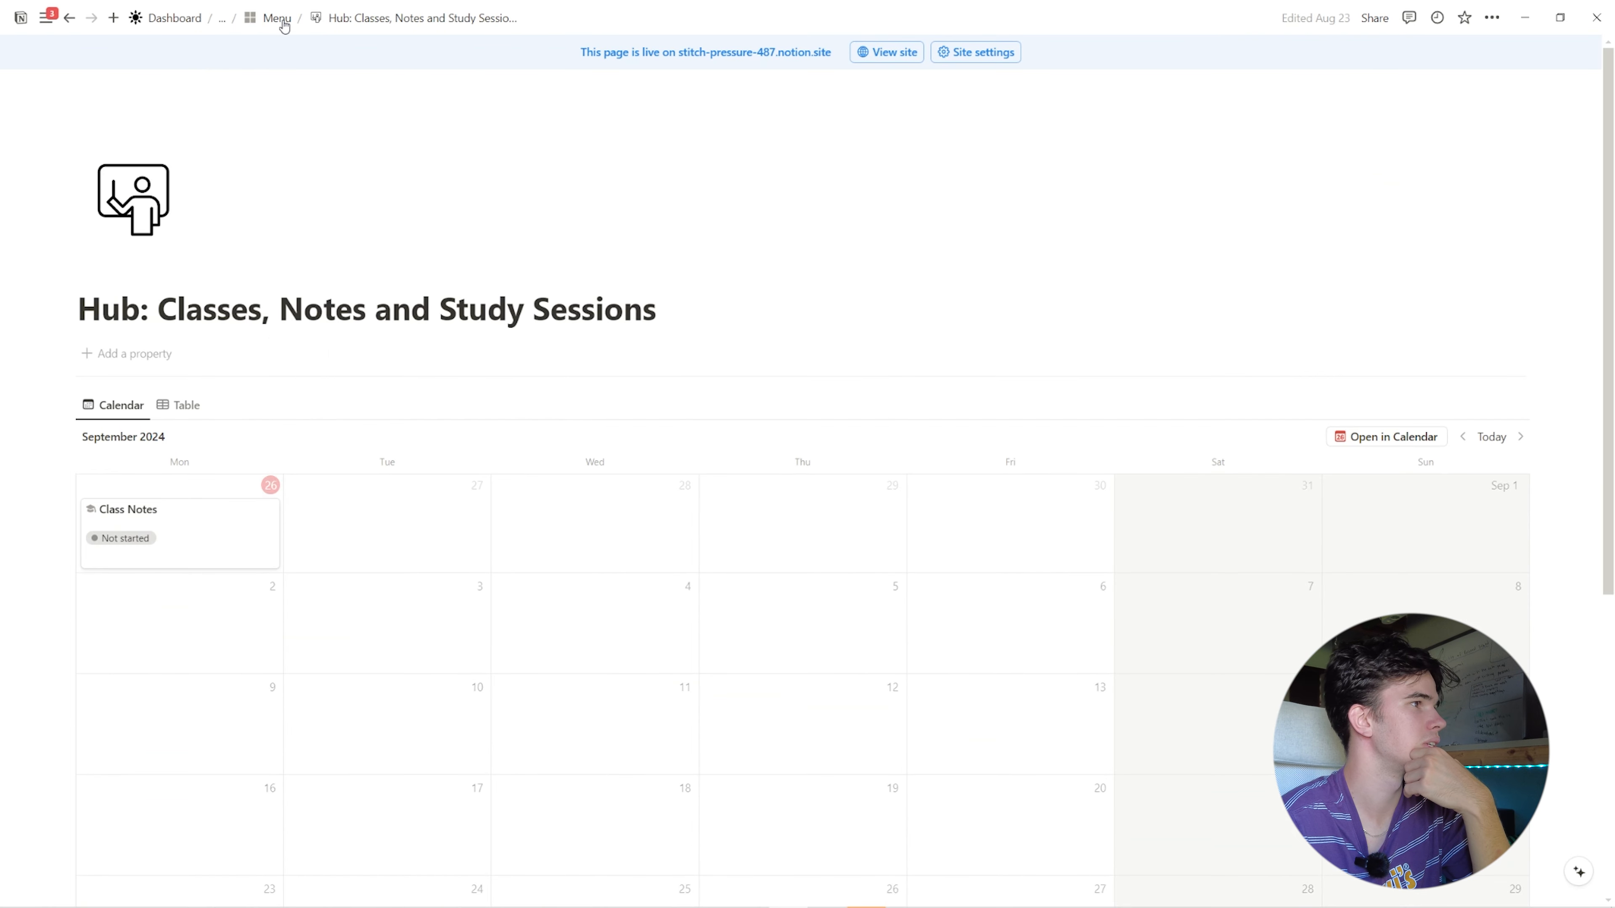
click(272, 19)
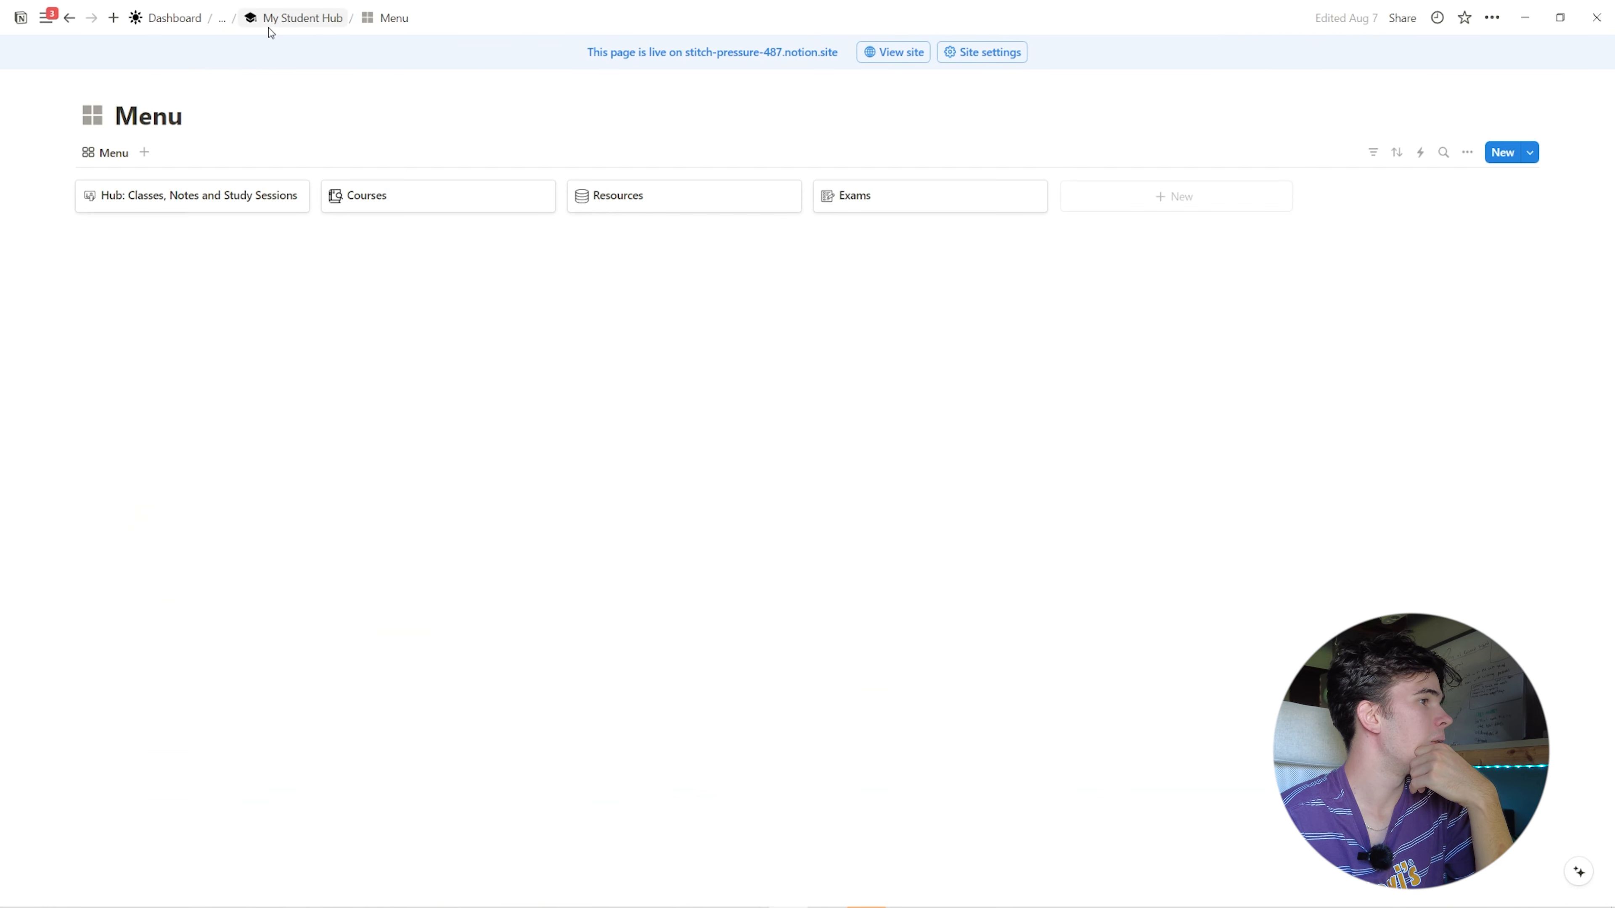
click(370, 194)
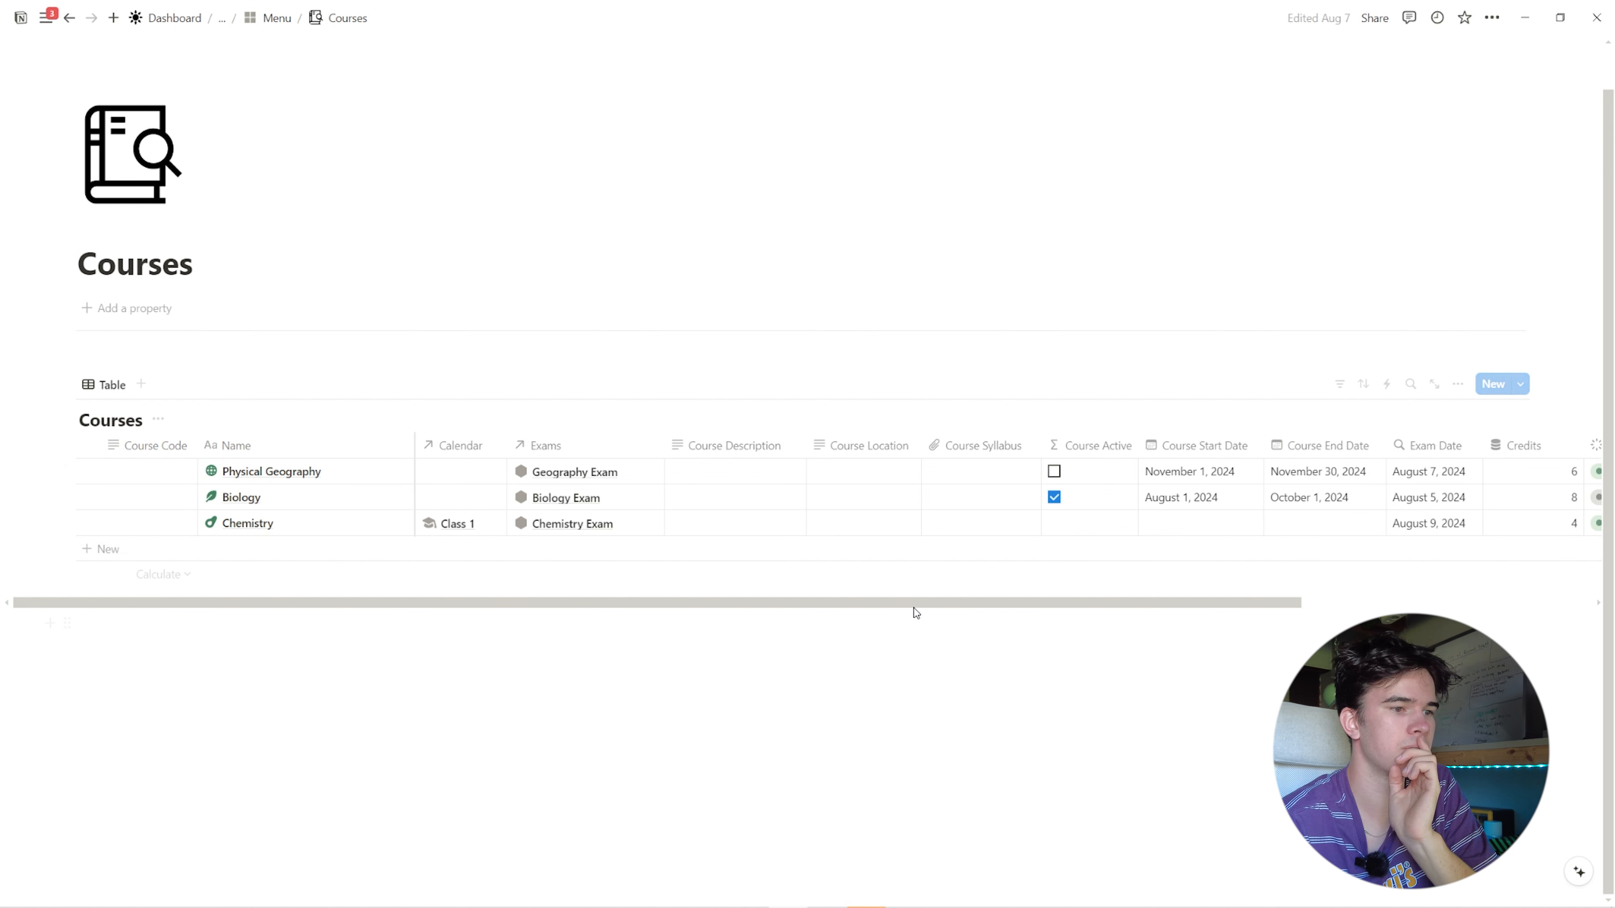
- Examine the Courses table's columns across to Semester, including the Status field of the Physical Geography course
scroll(912, 613, right, 3)
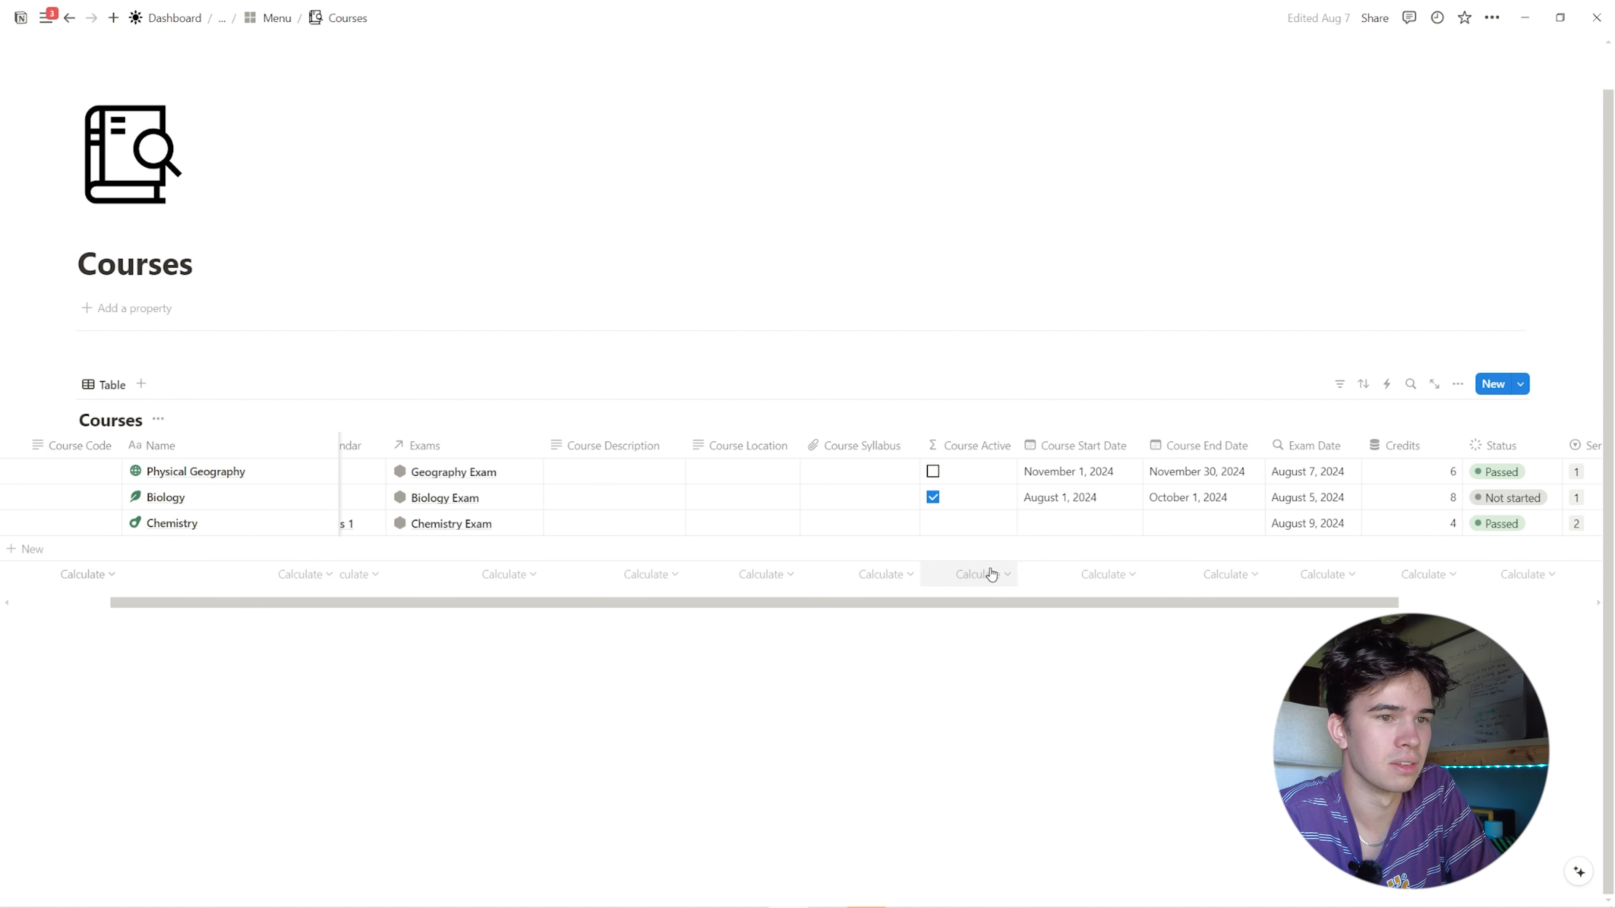
scroll(1111, 608, right, 5)
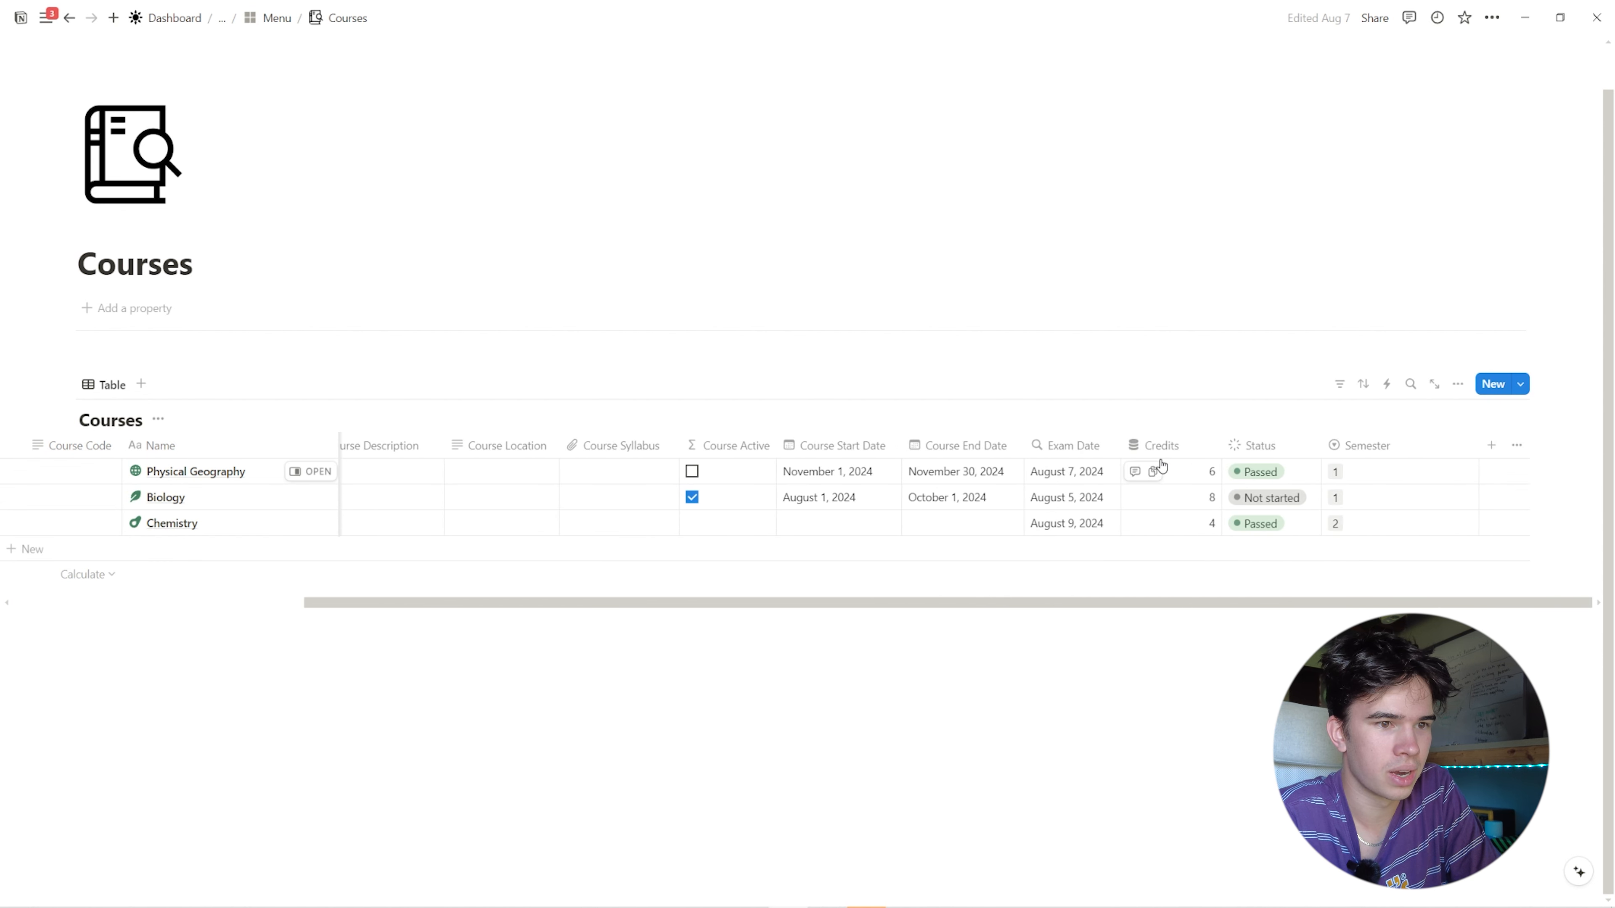
click(1263, 474)
key(Escape)
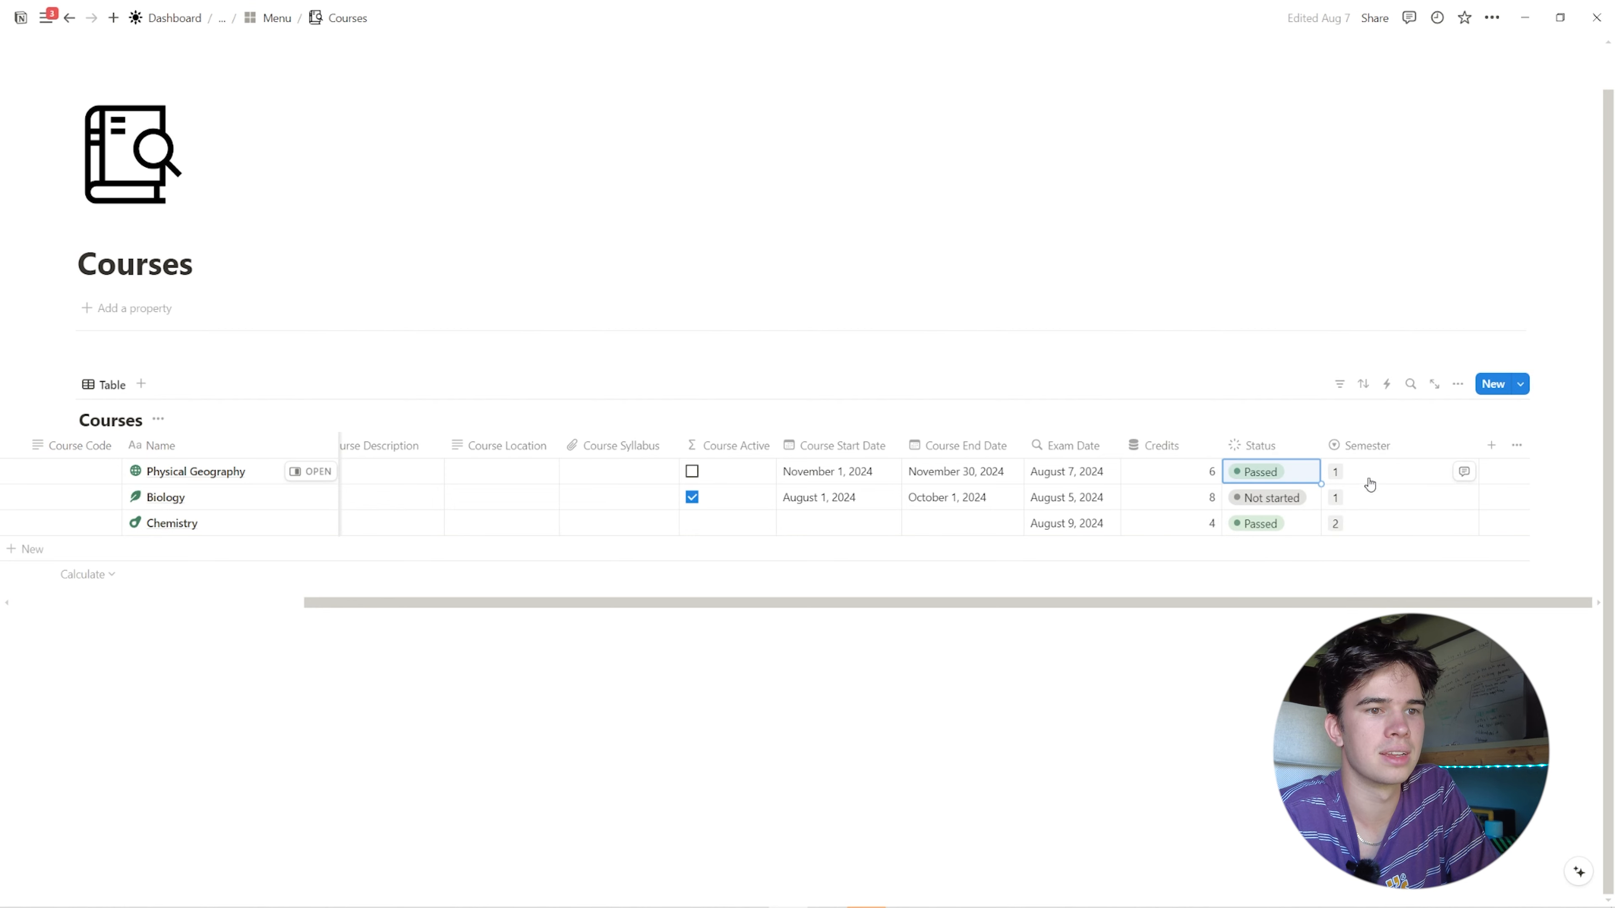
drag(1031, 608, 522, 609)
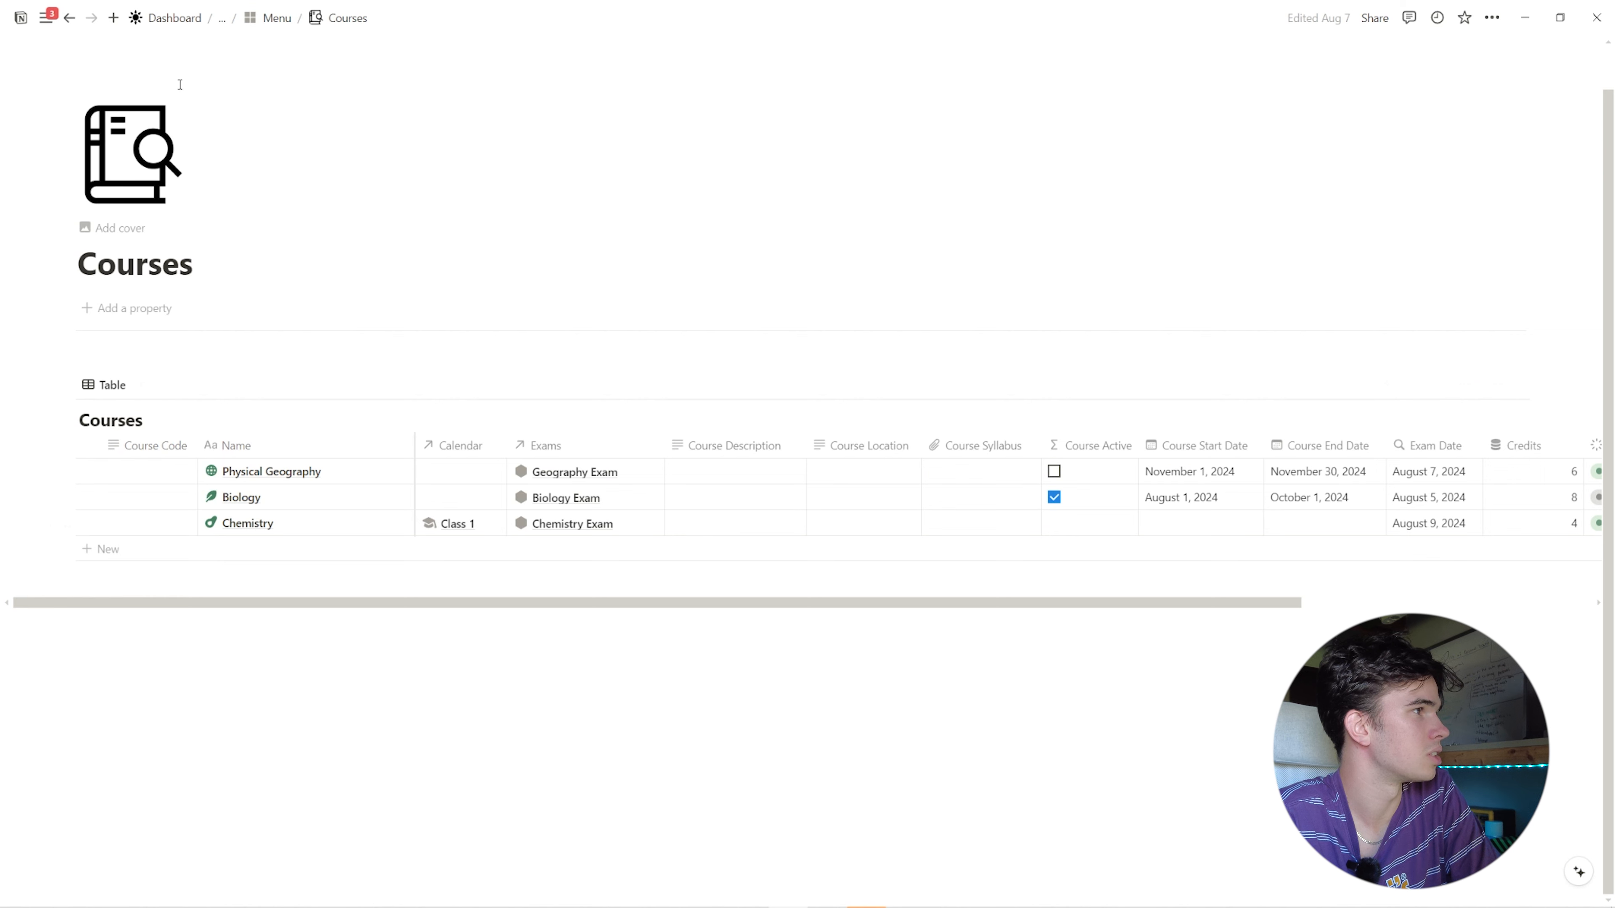
- Open the Exams page from the Menu and set the Geography Exam's grade to 1
key(ctrl+[)
click(887, 200)
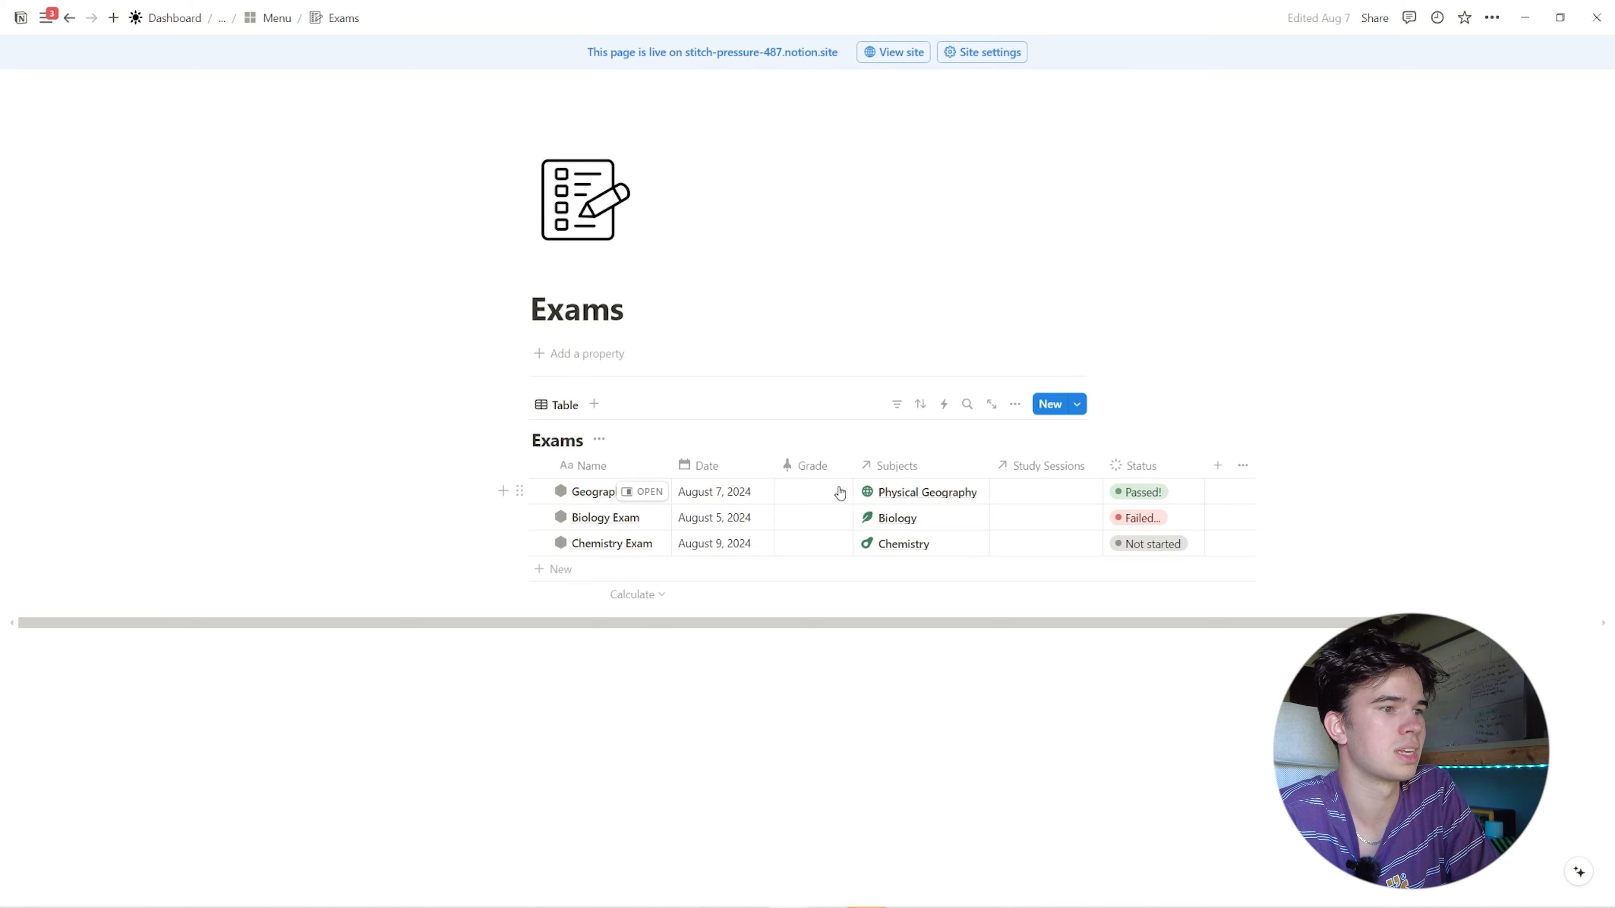
click(807, 491)
text(1)
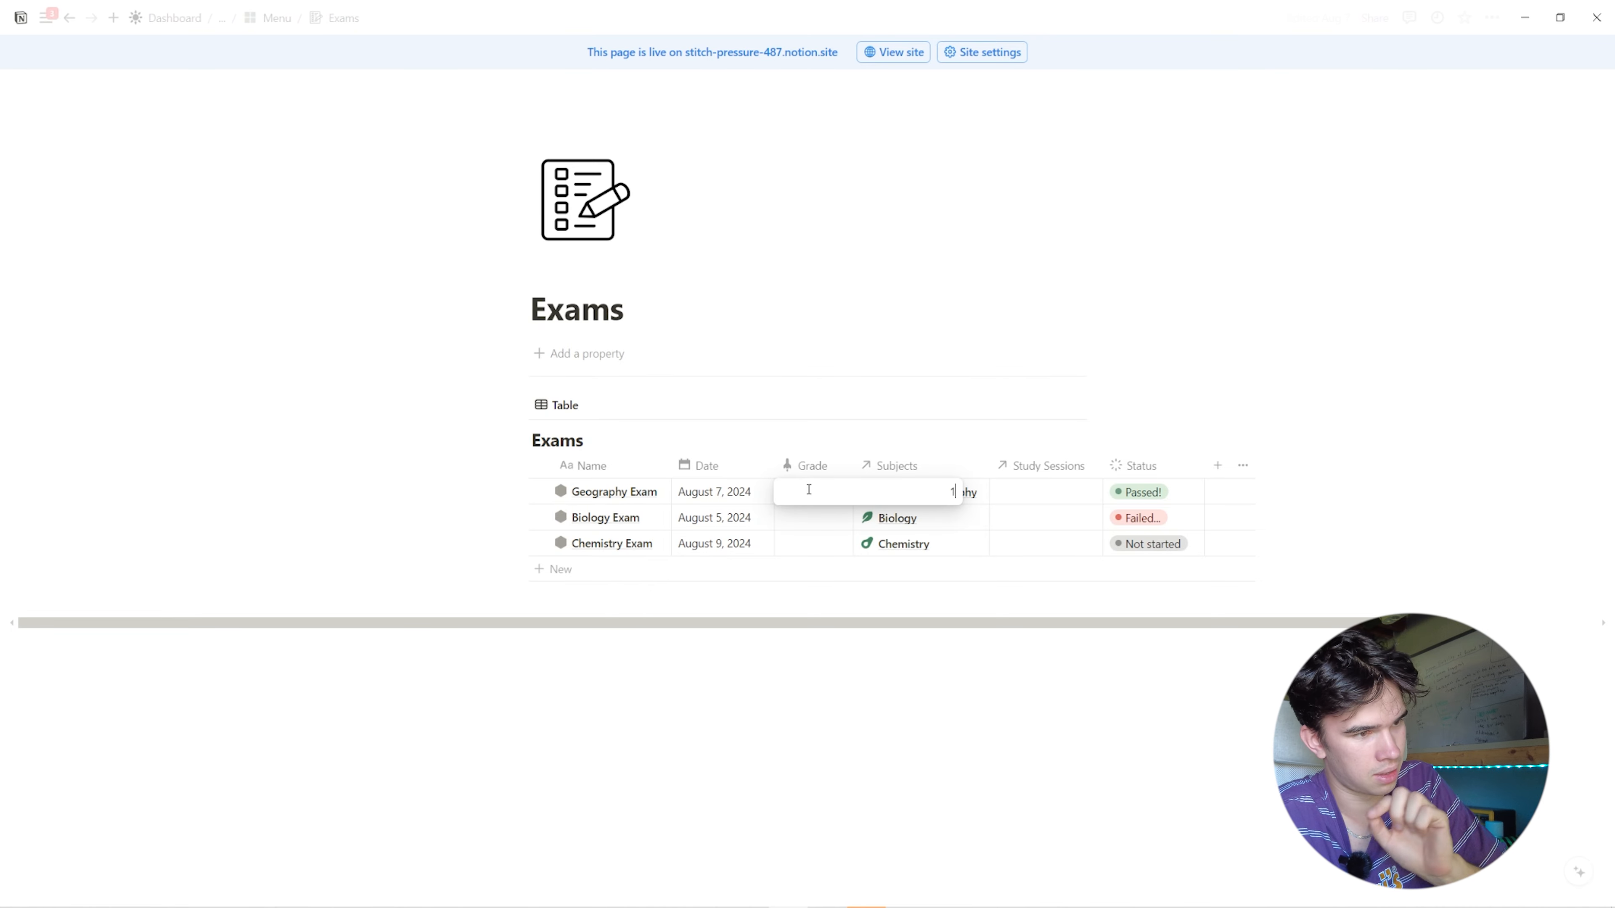
key(Return)
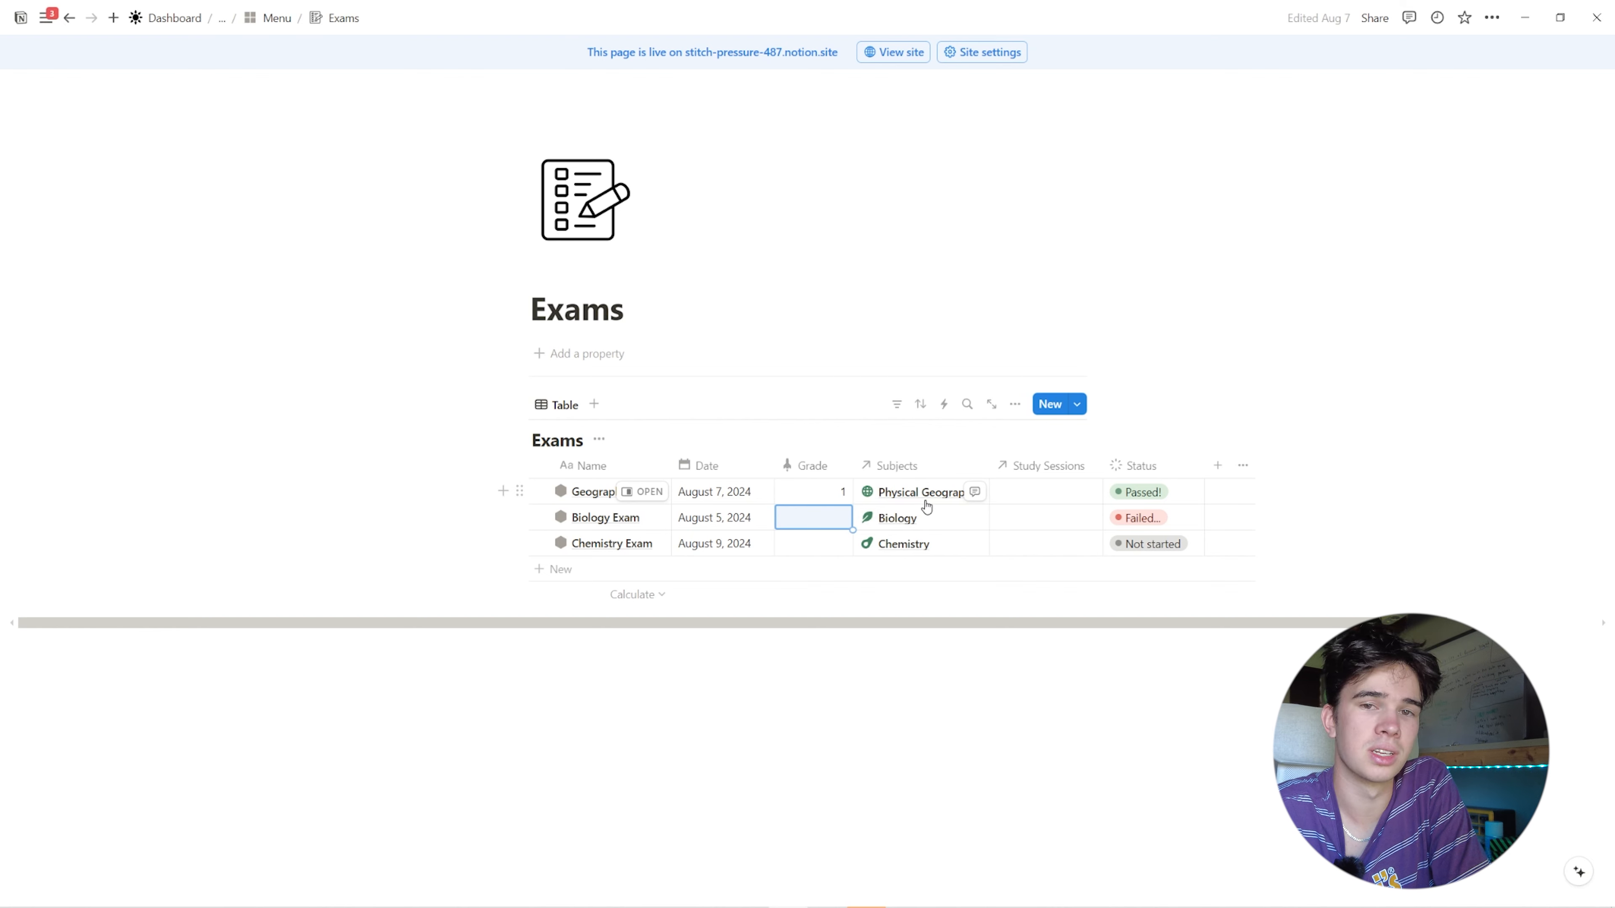
- Open the Scholarships entry on the Resources page and start it as an empty page
key(alt+Left)
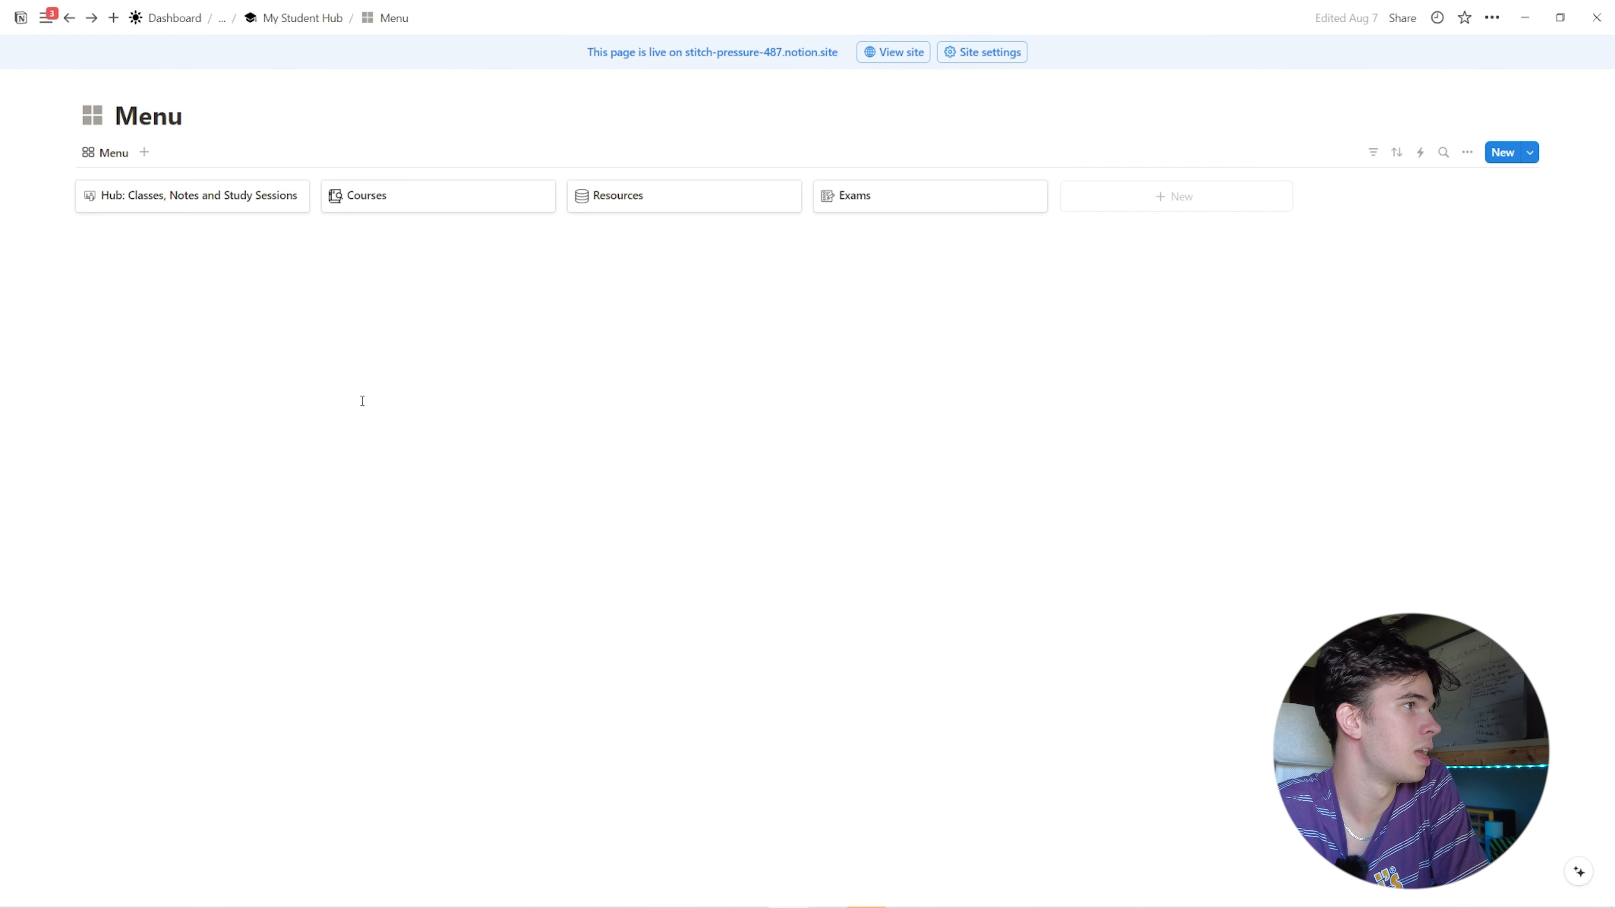
click(638, 197)
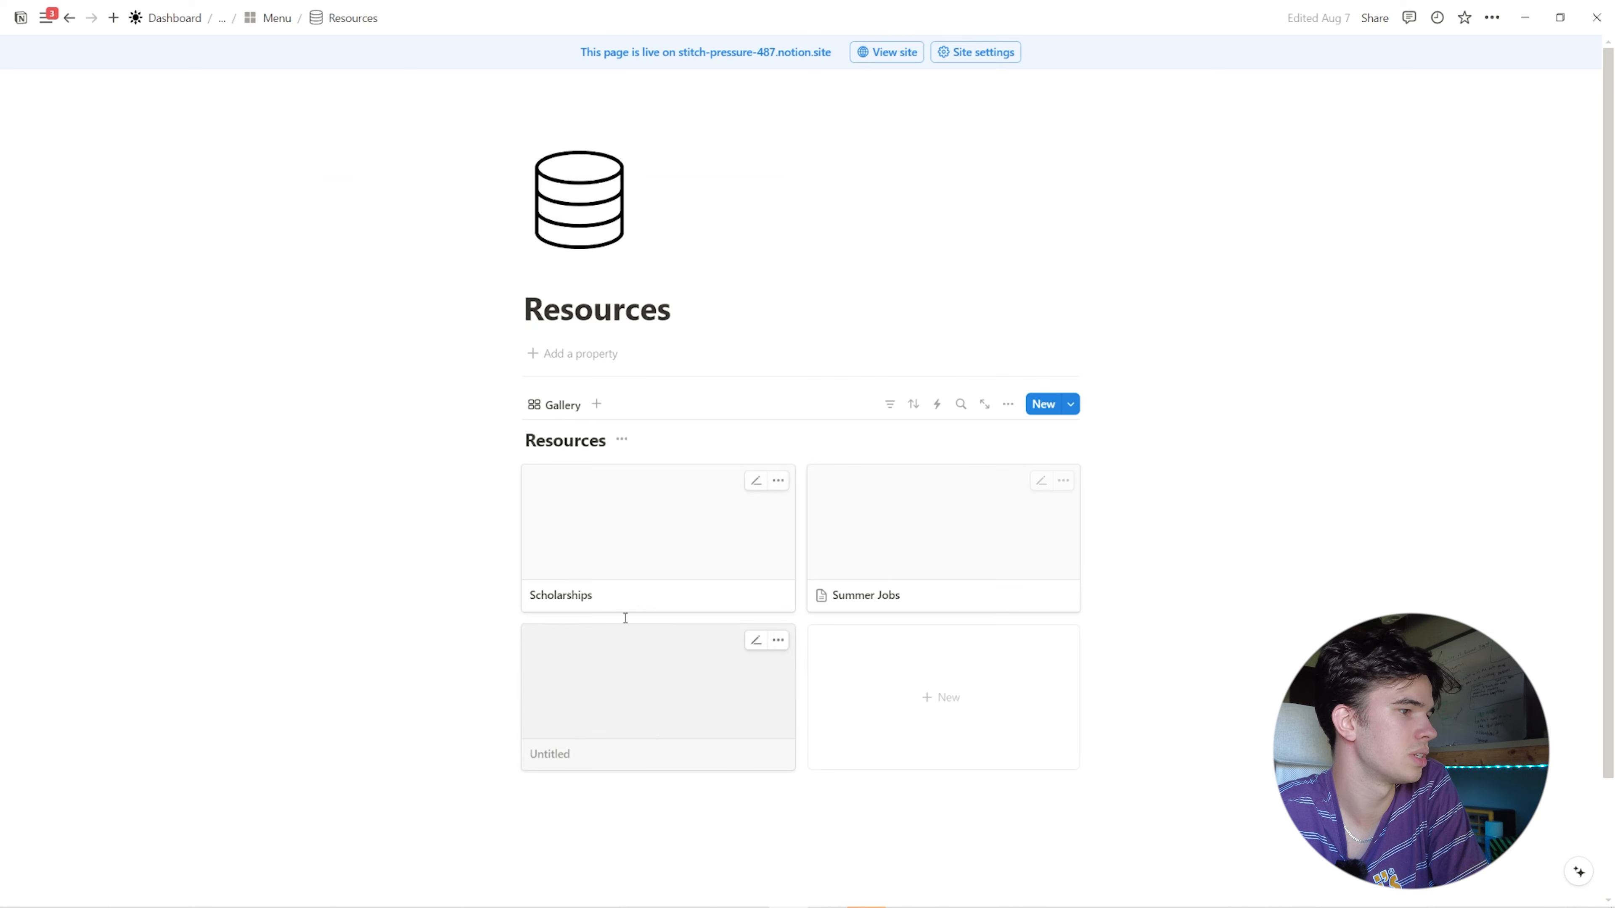
scroll(941, 548, down, 2)
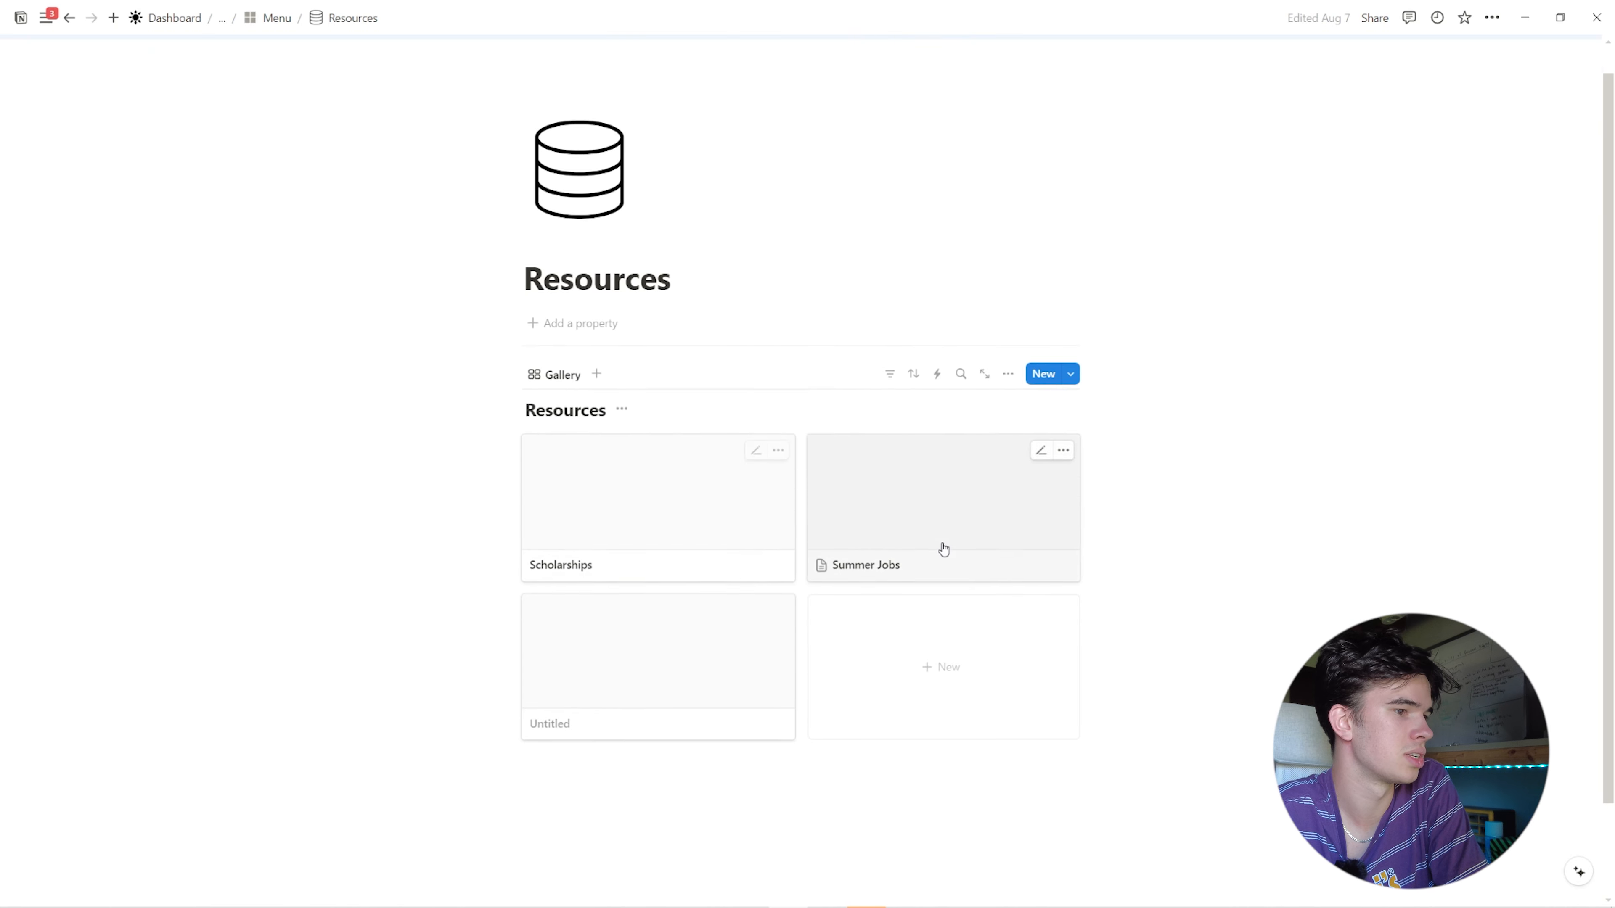
click(672, 406)
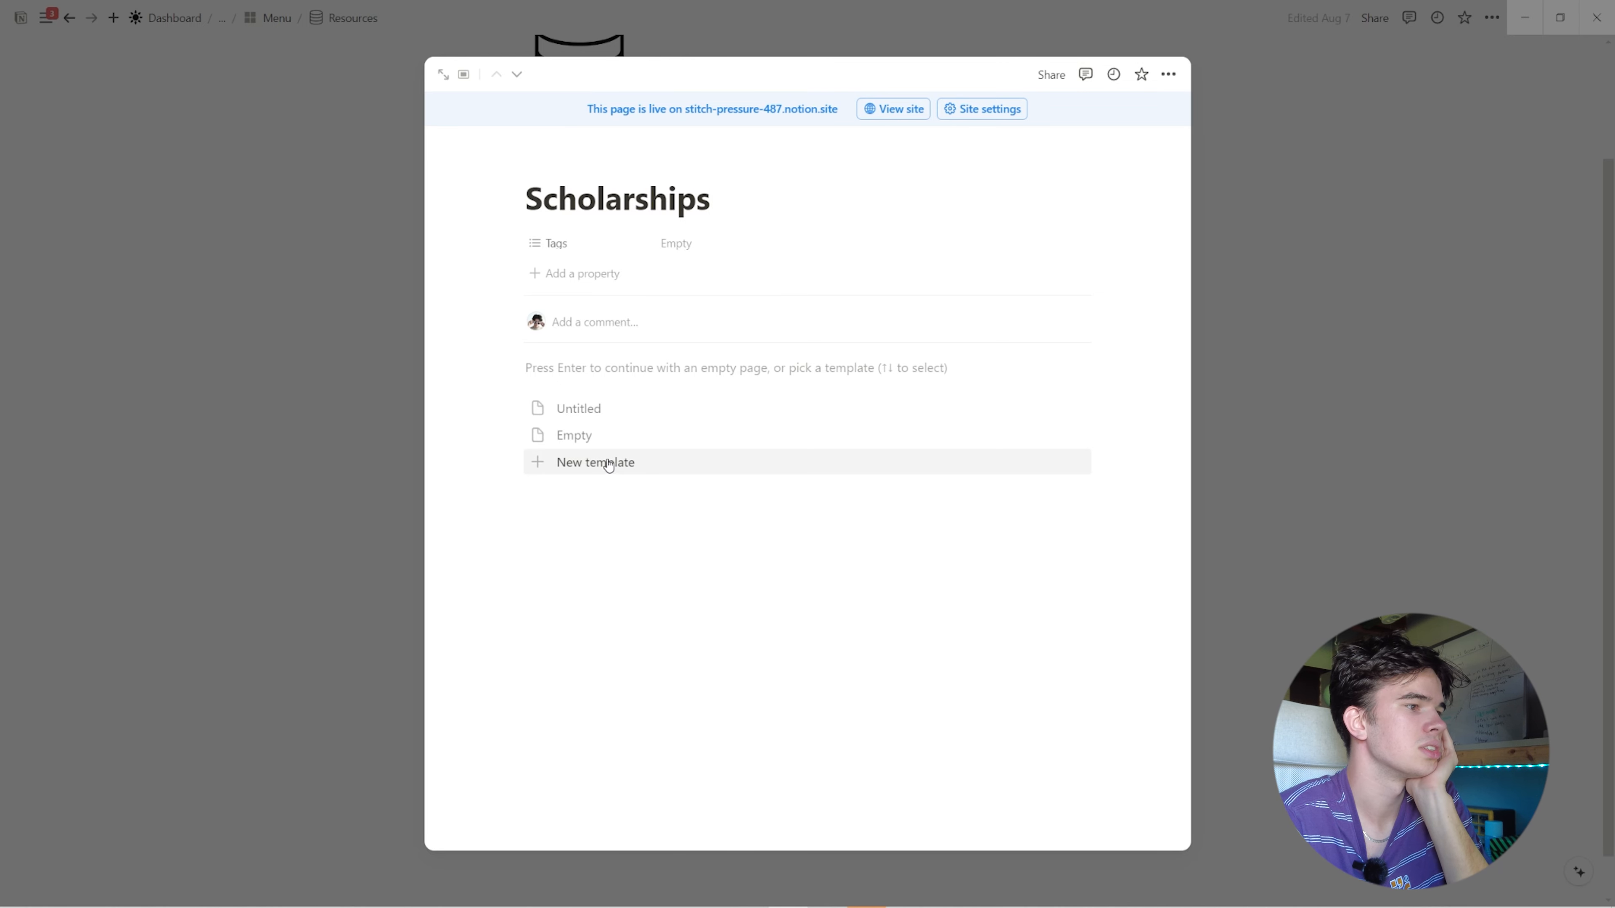
click(589, 437)
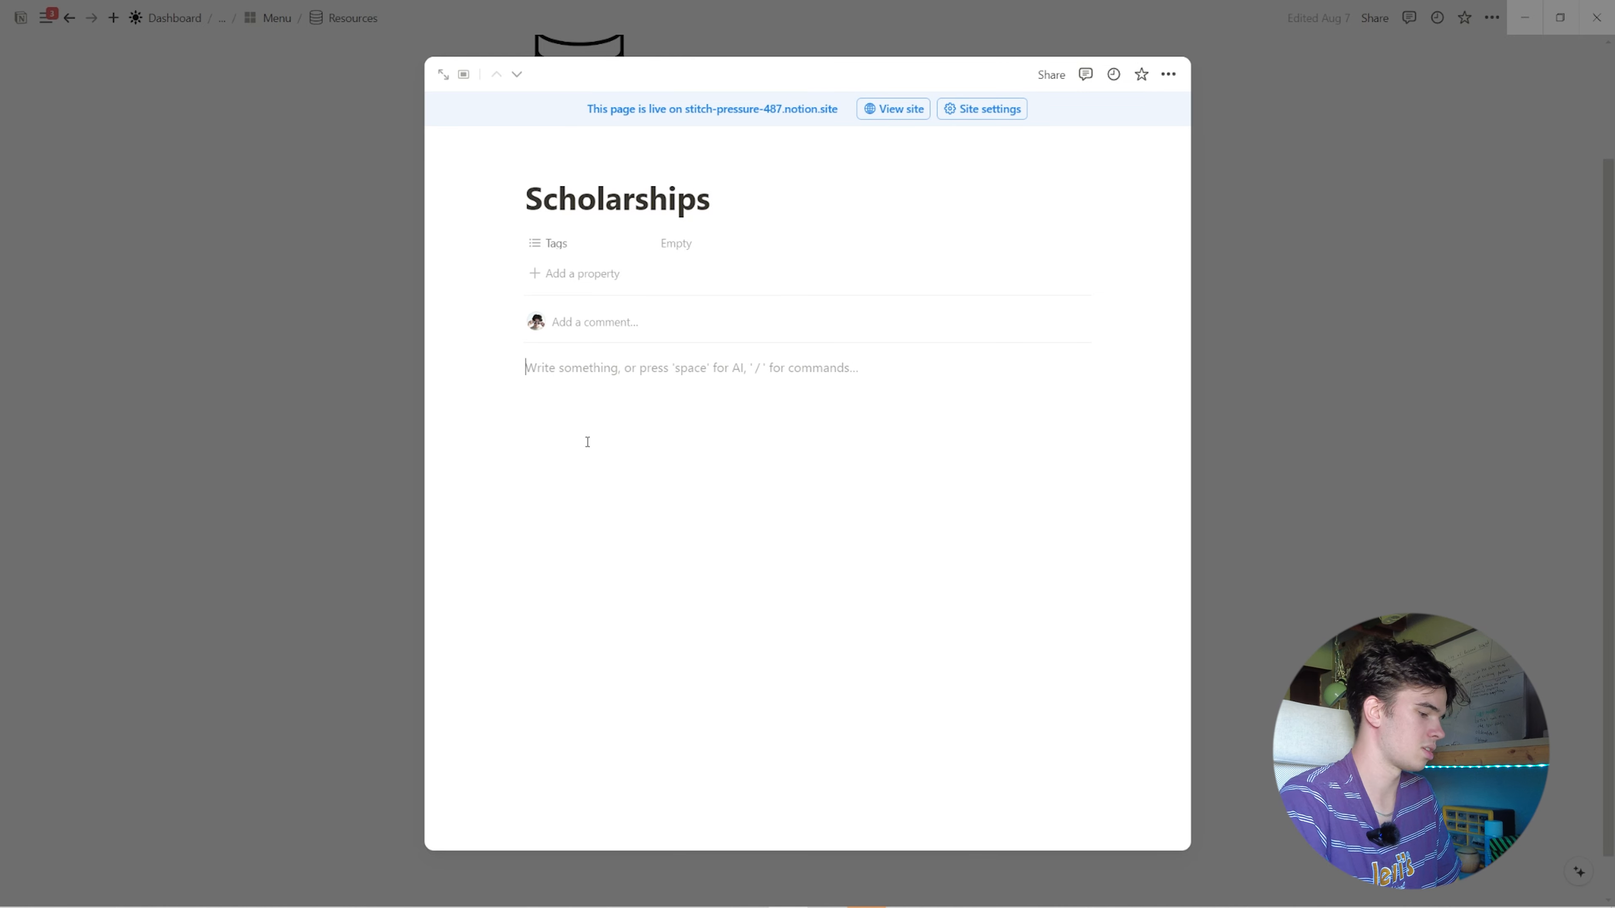
- Add a Heading 3 reading "Notes" to the Scholarships page and close the page preview
text(/)
scroll(699, 528, down, 3)
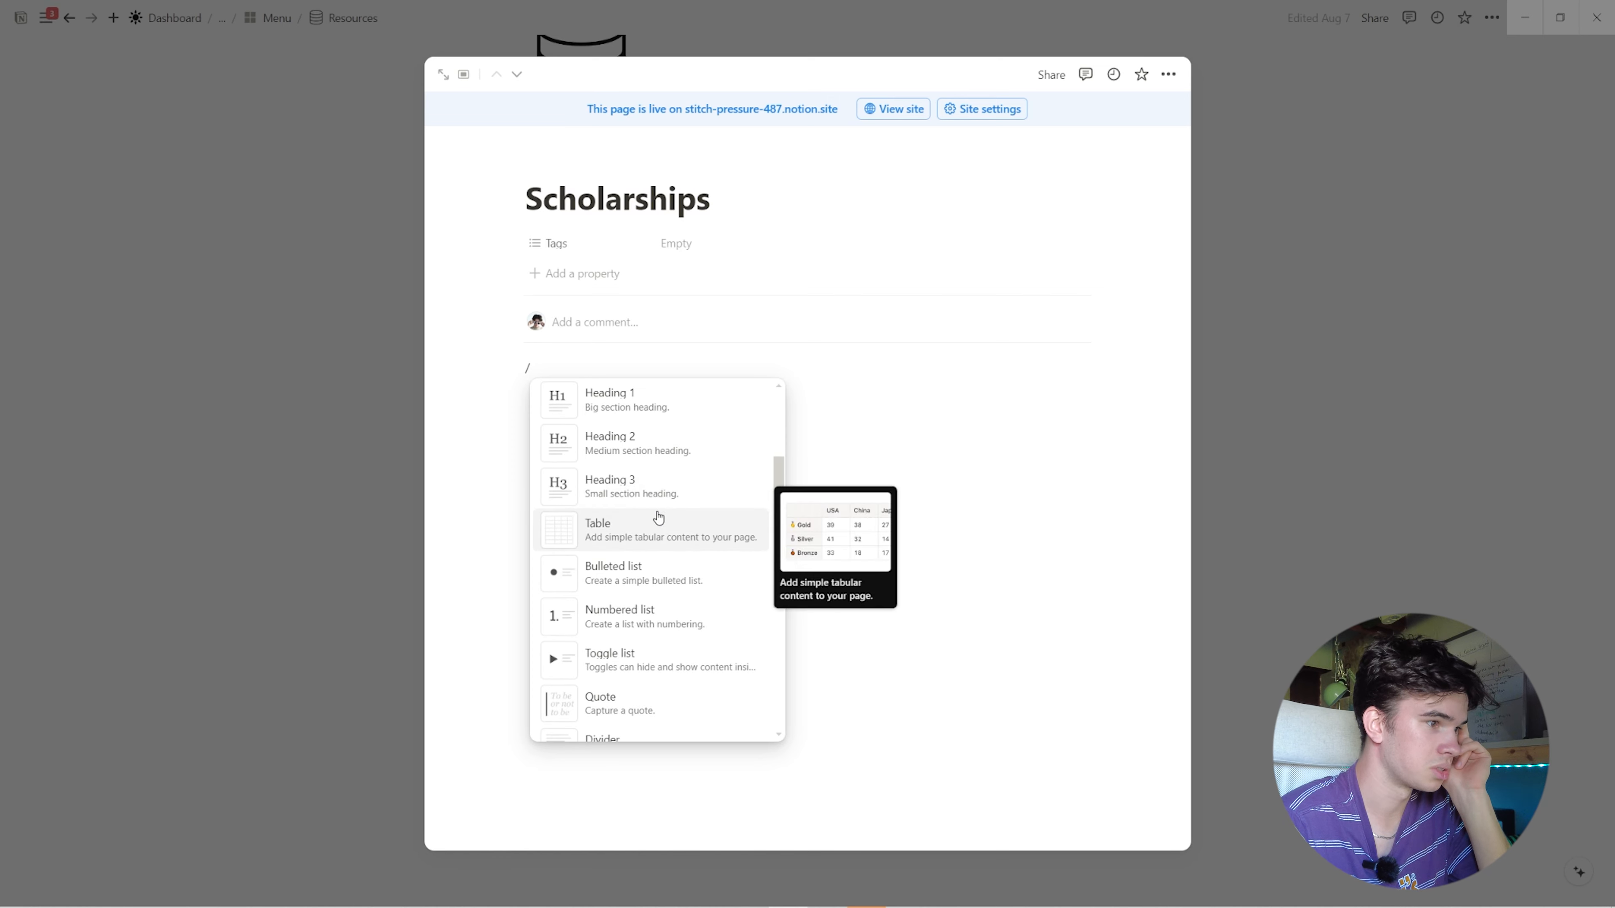
click(612, 479)
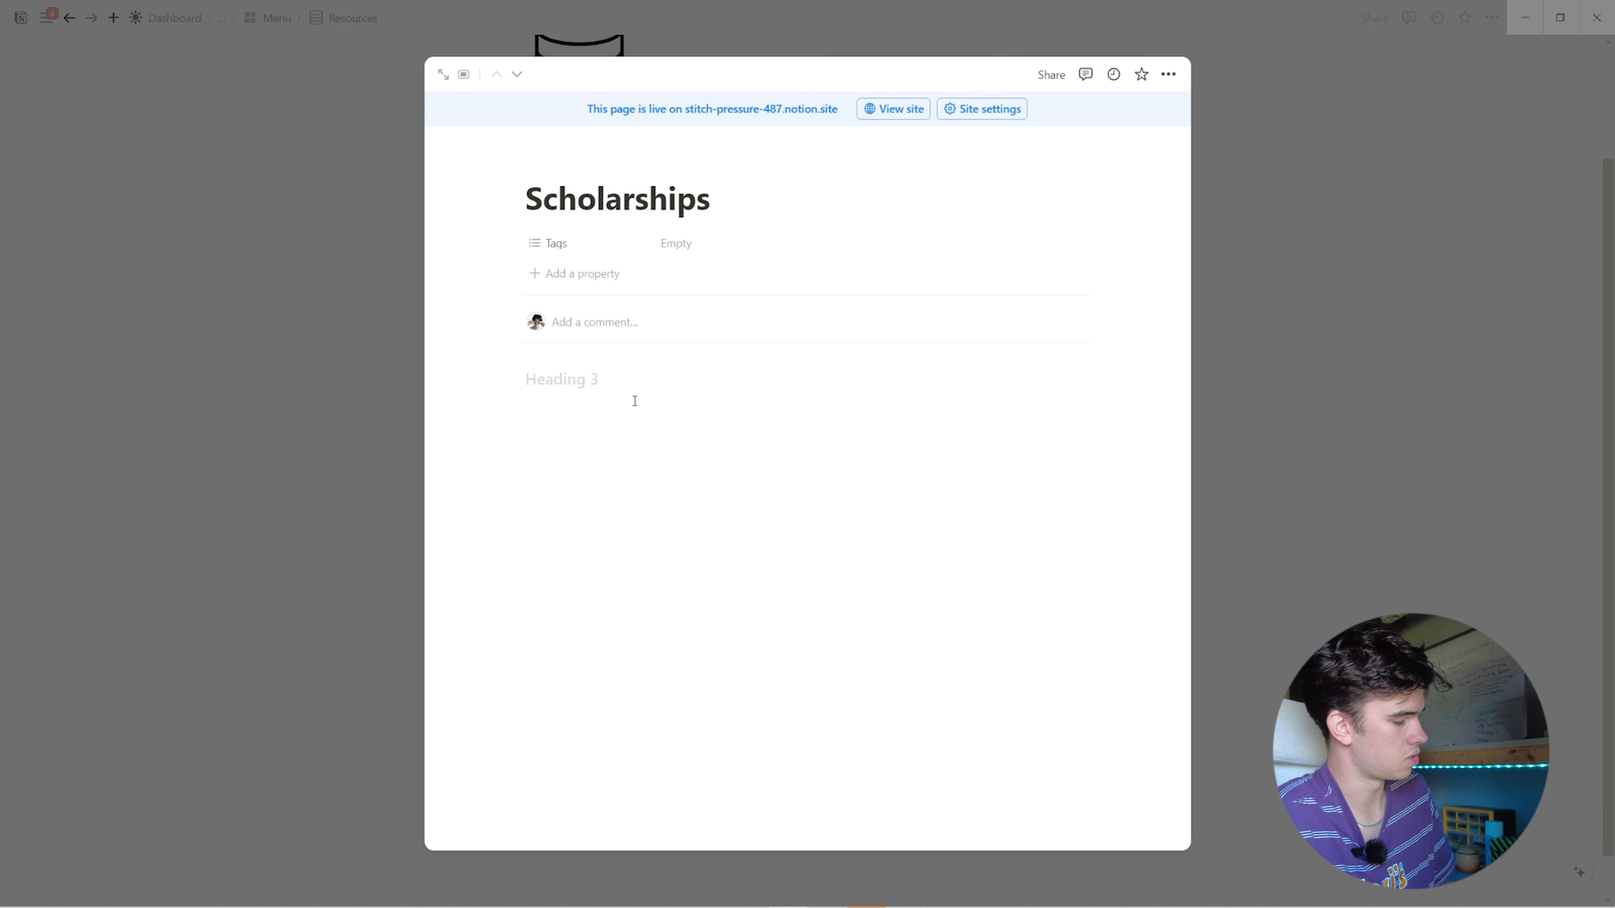
text(No)
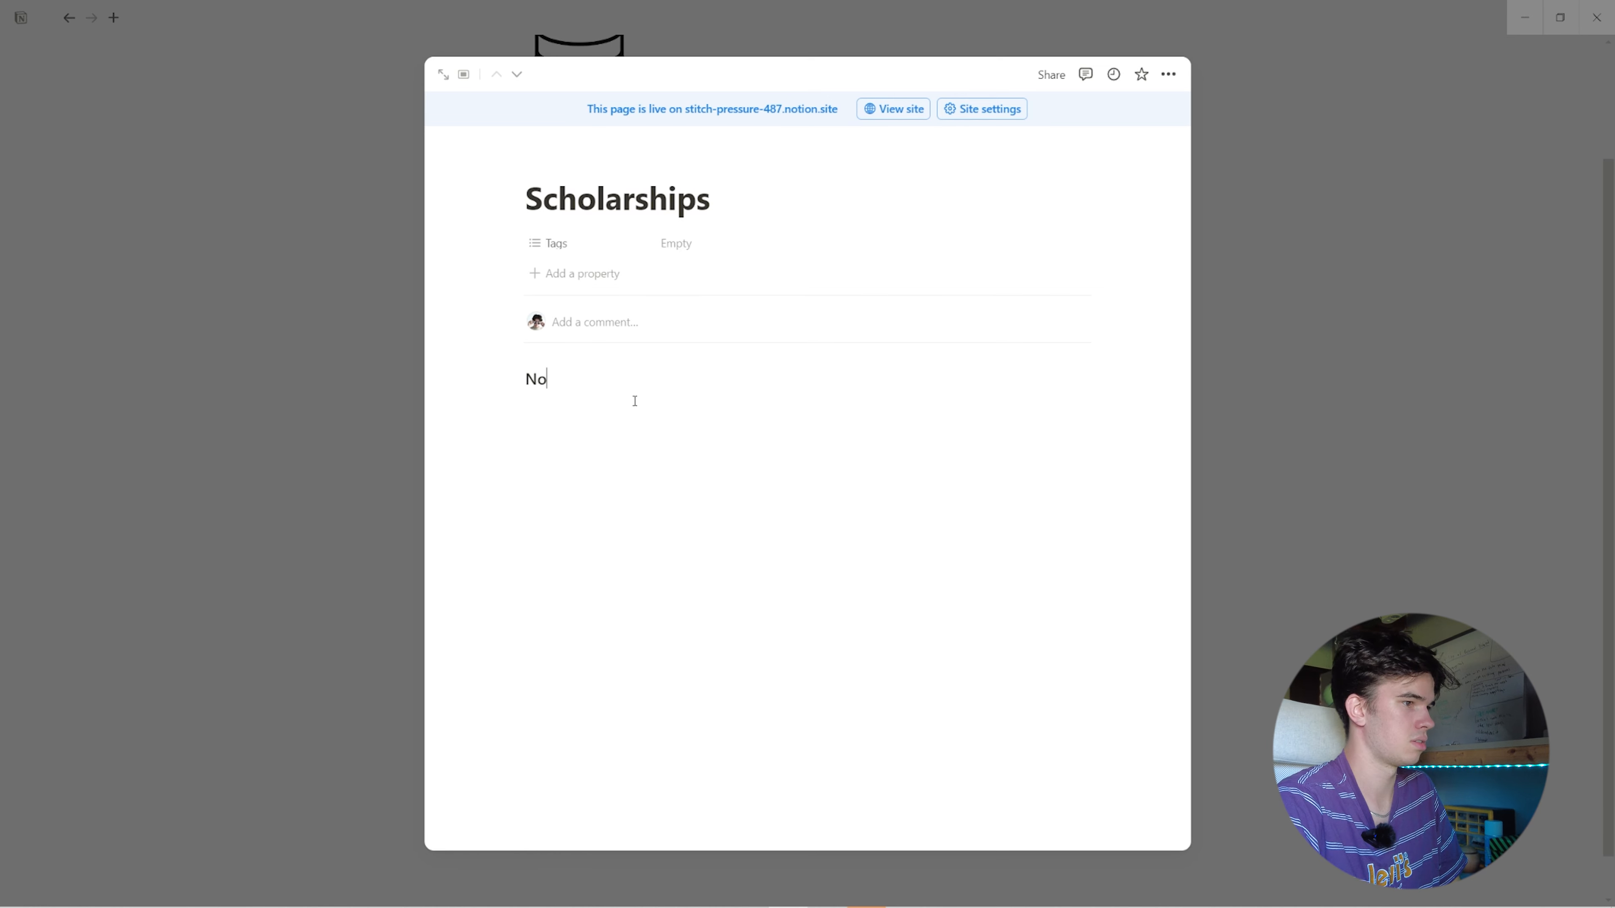
text(tes)
click(184, 433)
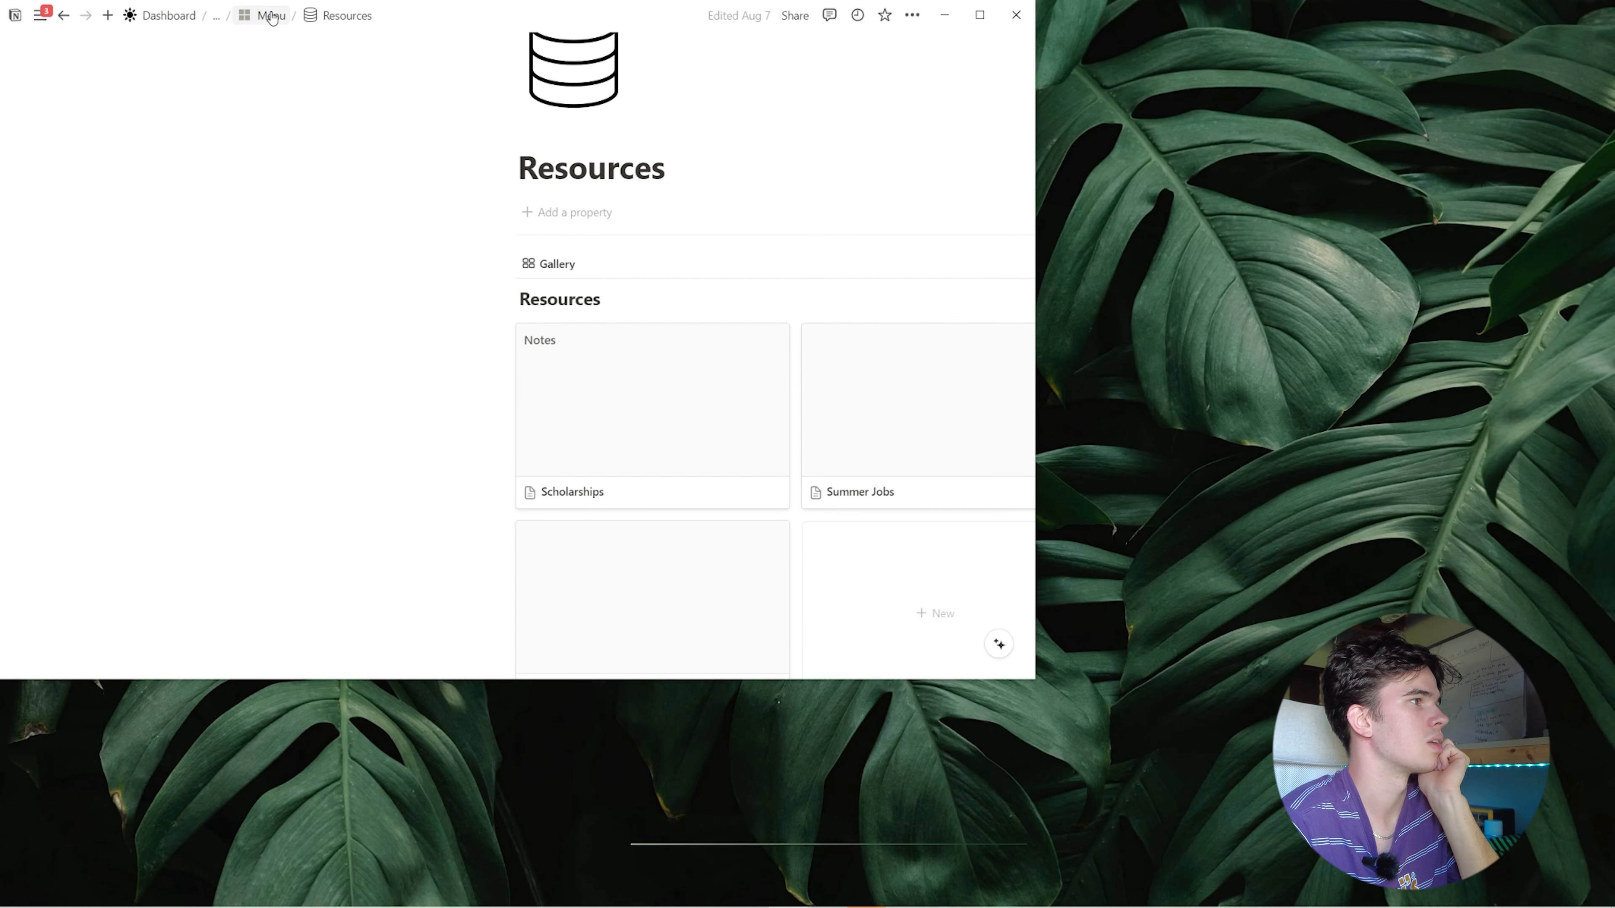
- Return to My Student Hub with the window maximized and open the August 26 Class Notes entry from the this-week calendar
click(273, 18)
double_click(604, 18)
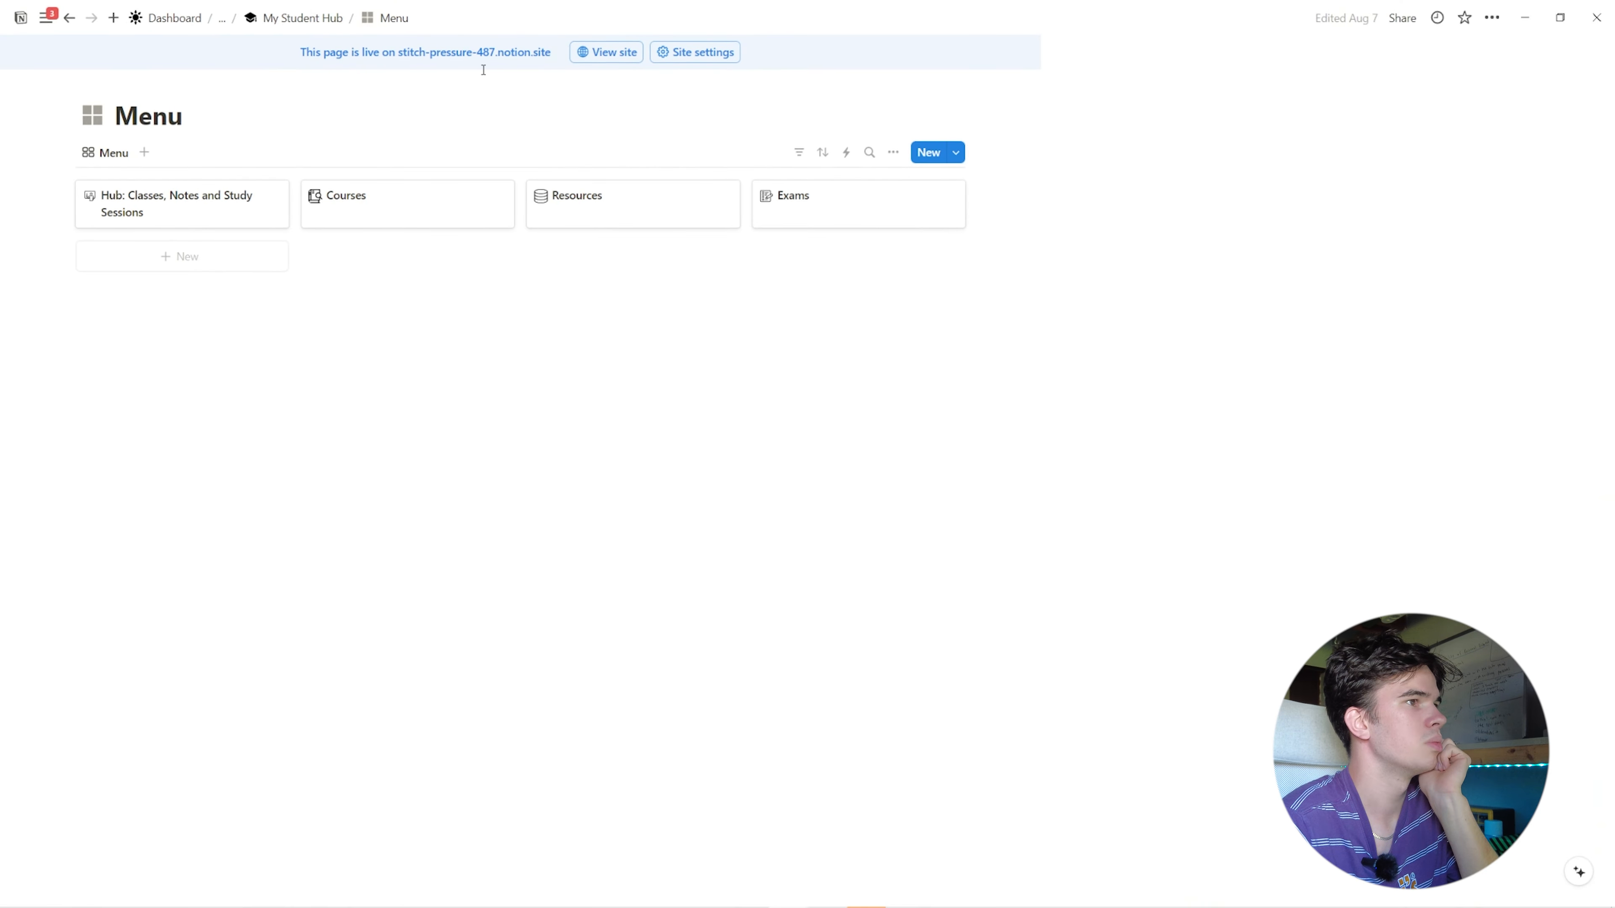
click(301, 18)
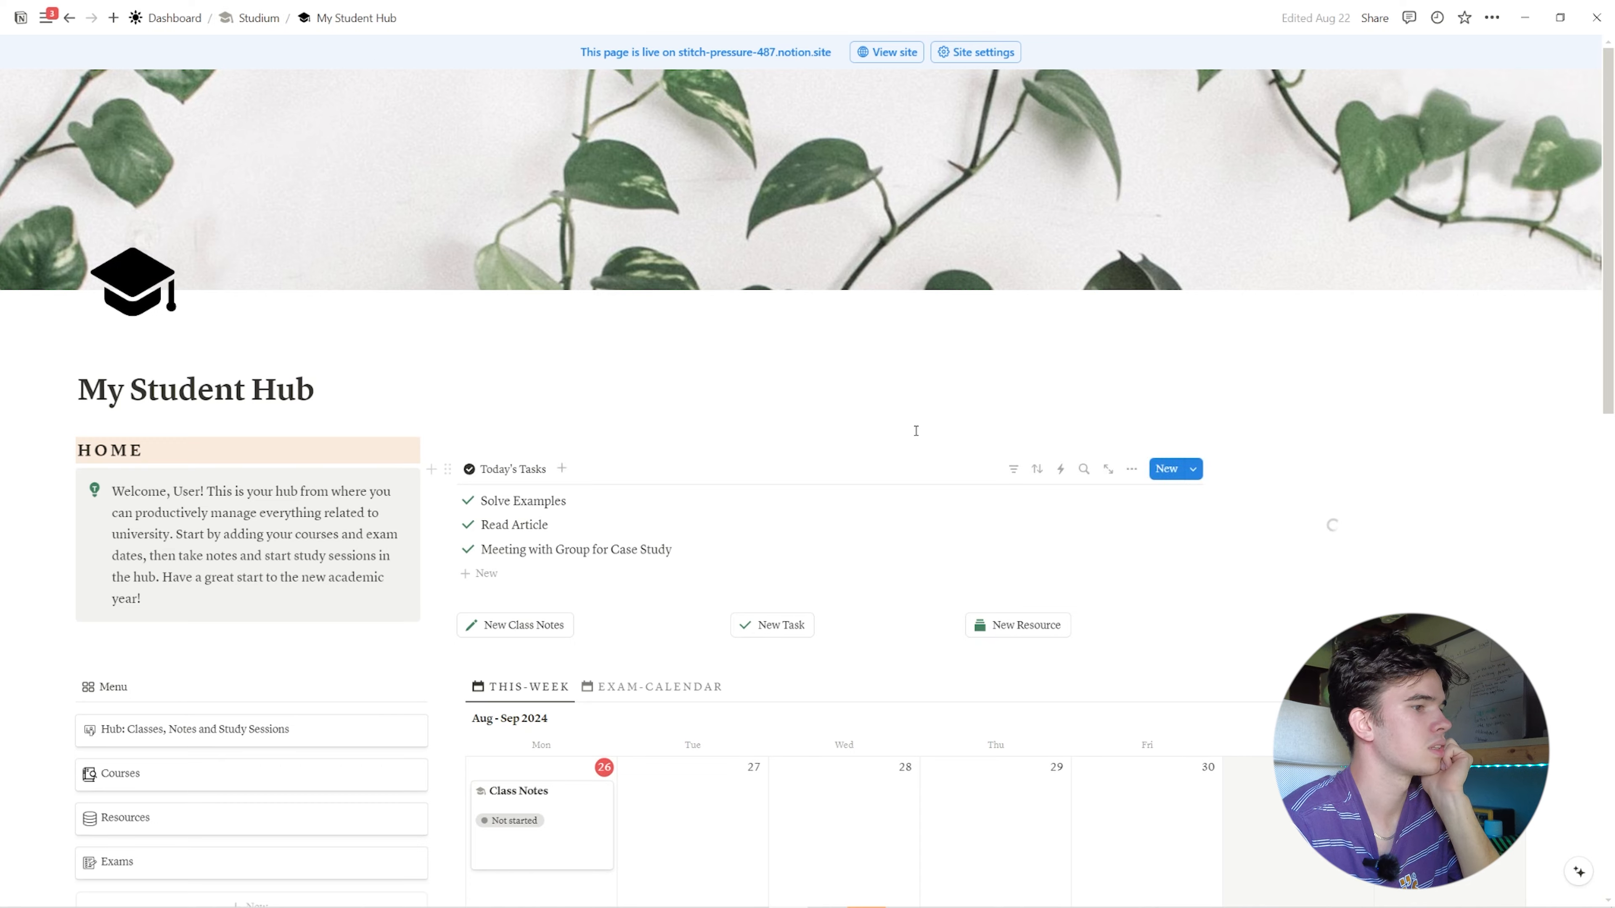
scroll(920, 433, down, 5)
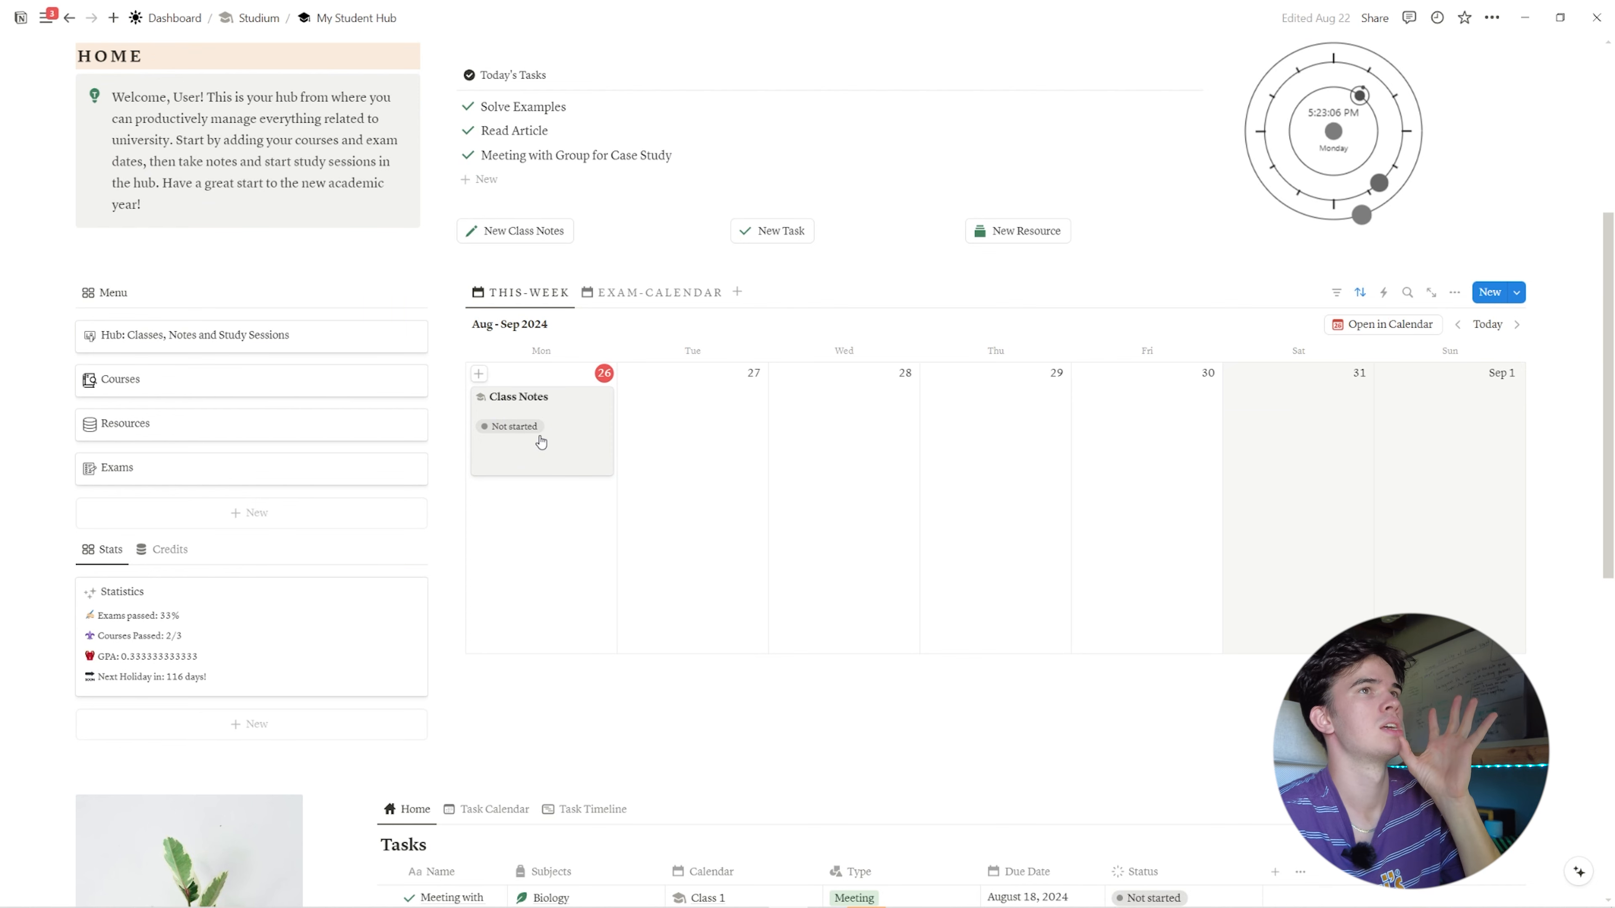
click(556, 420)
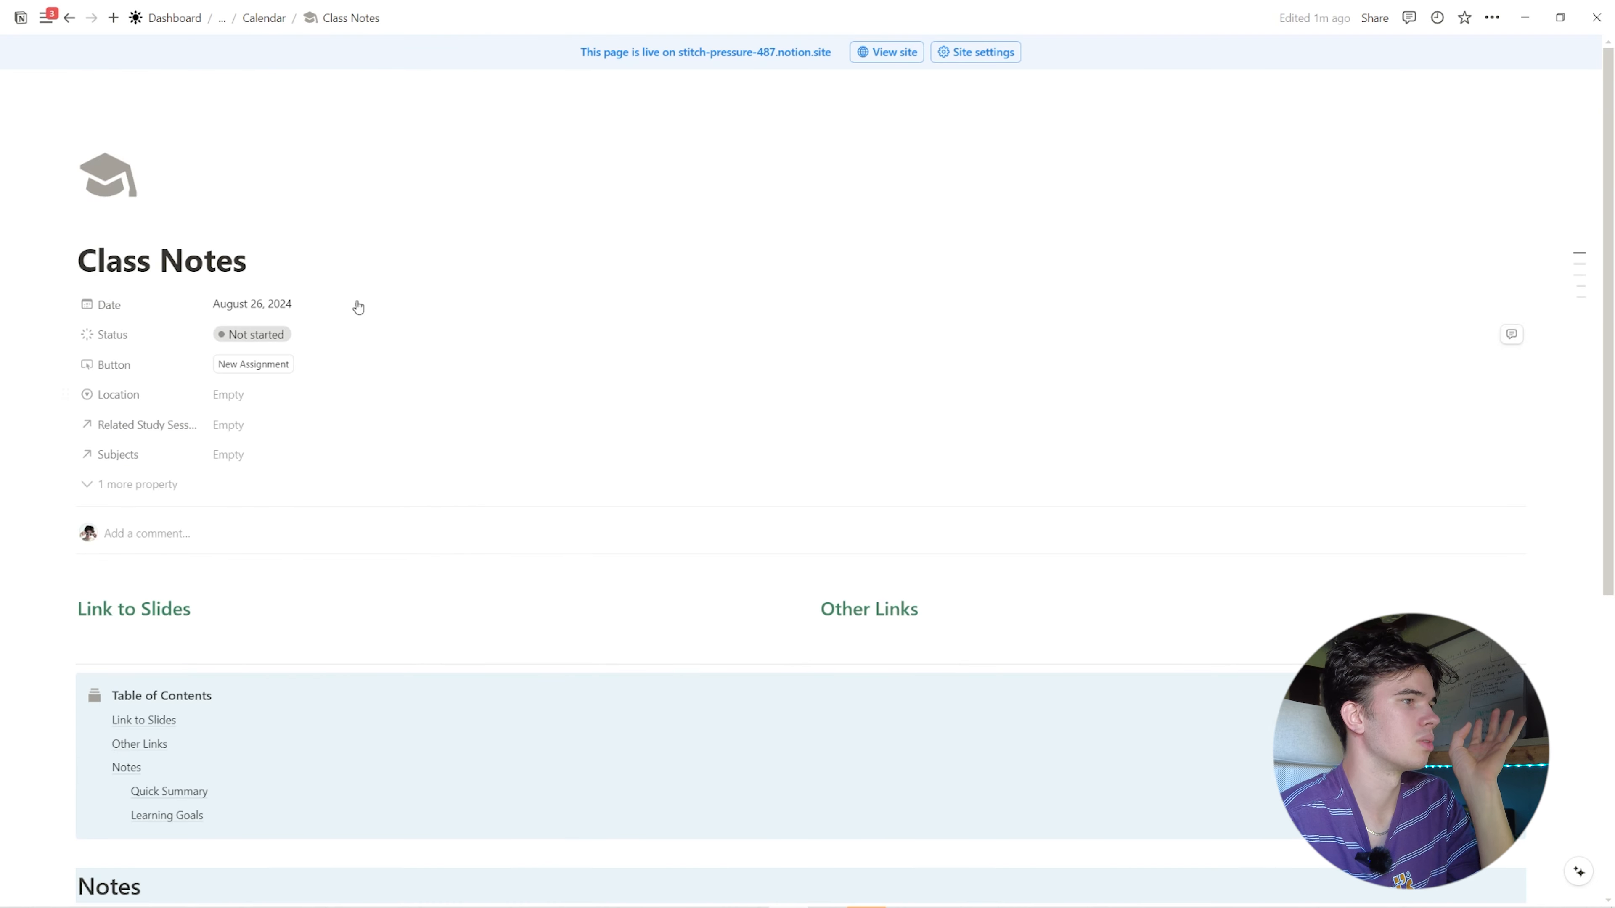
- Rename the August 26 Class Notes entry as "Microeconomics" and return to My Student Hub
drag(247, 259, 77, 259)
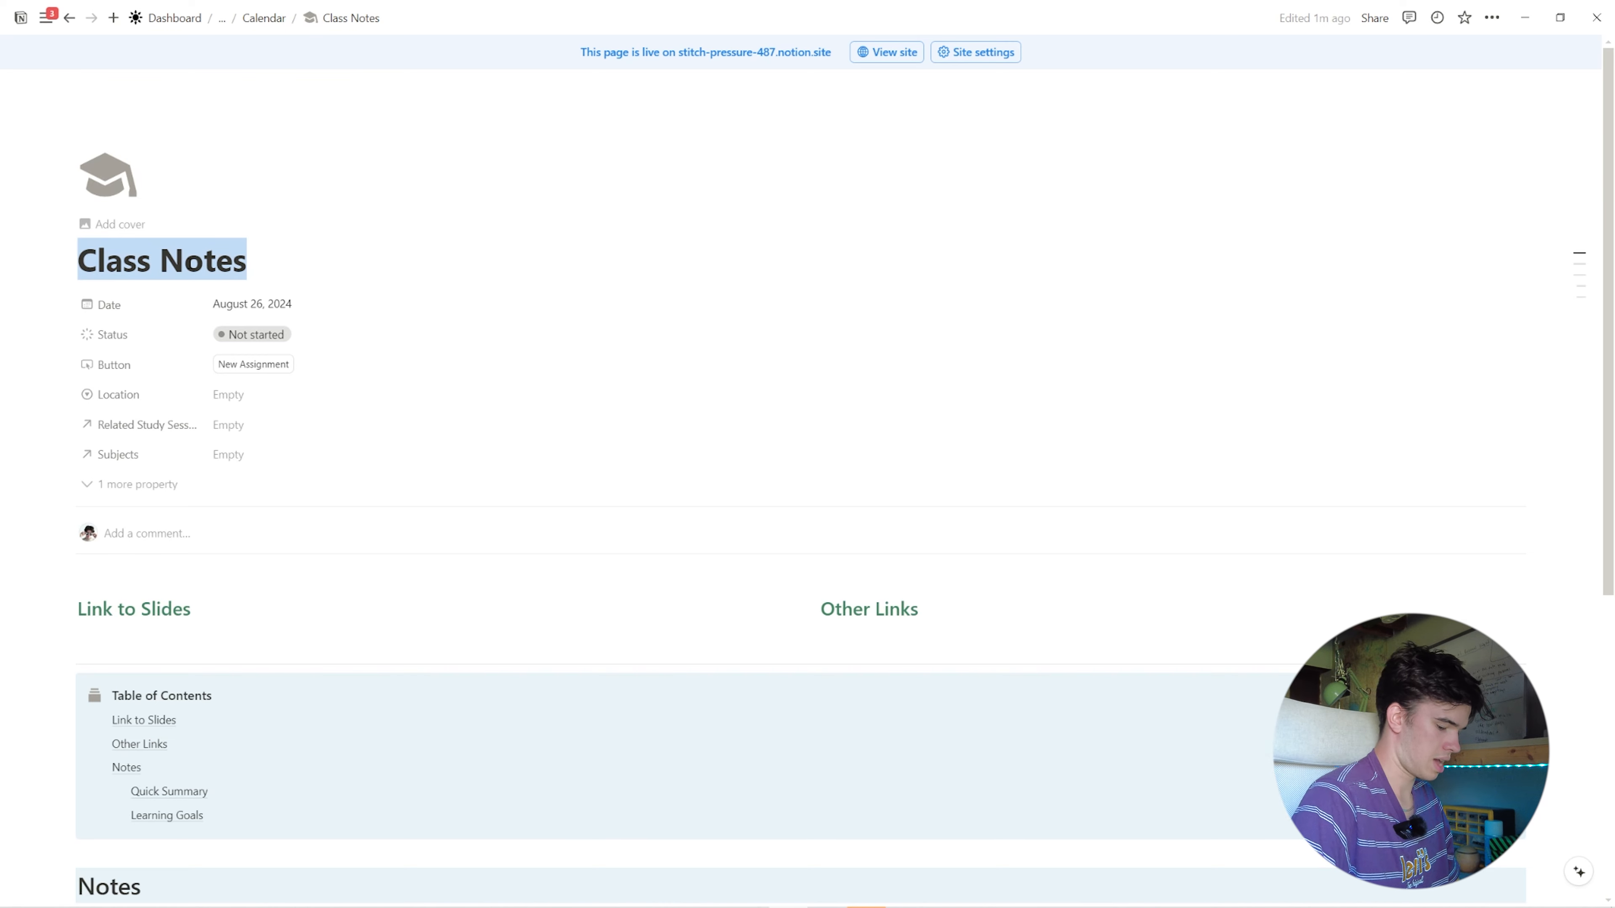
text(cr)
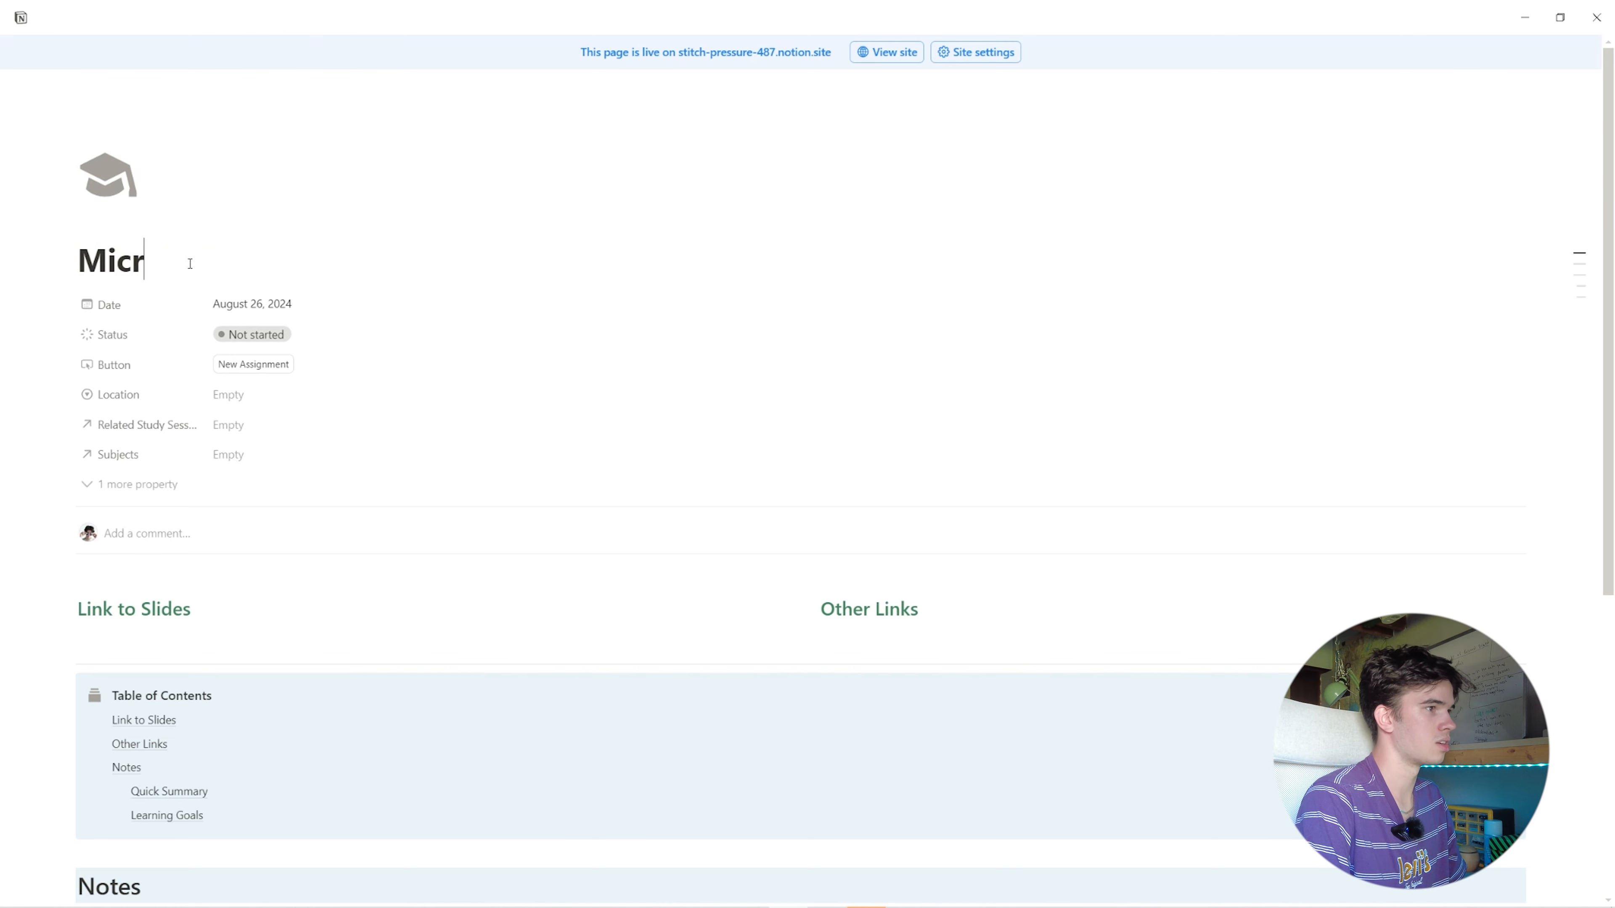
text(oecnon)
key(BackSpace)
key(BackSpace)
key(BackSpace)
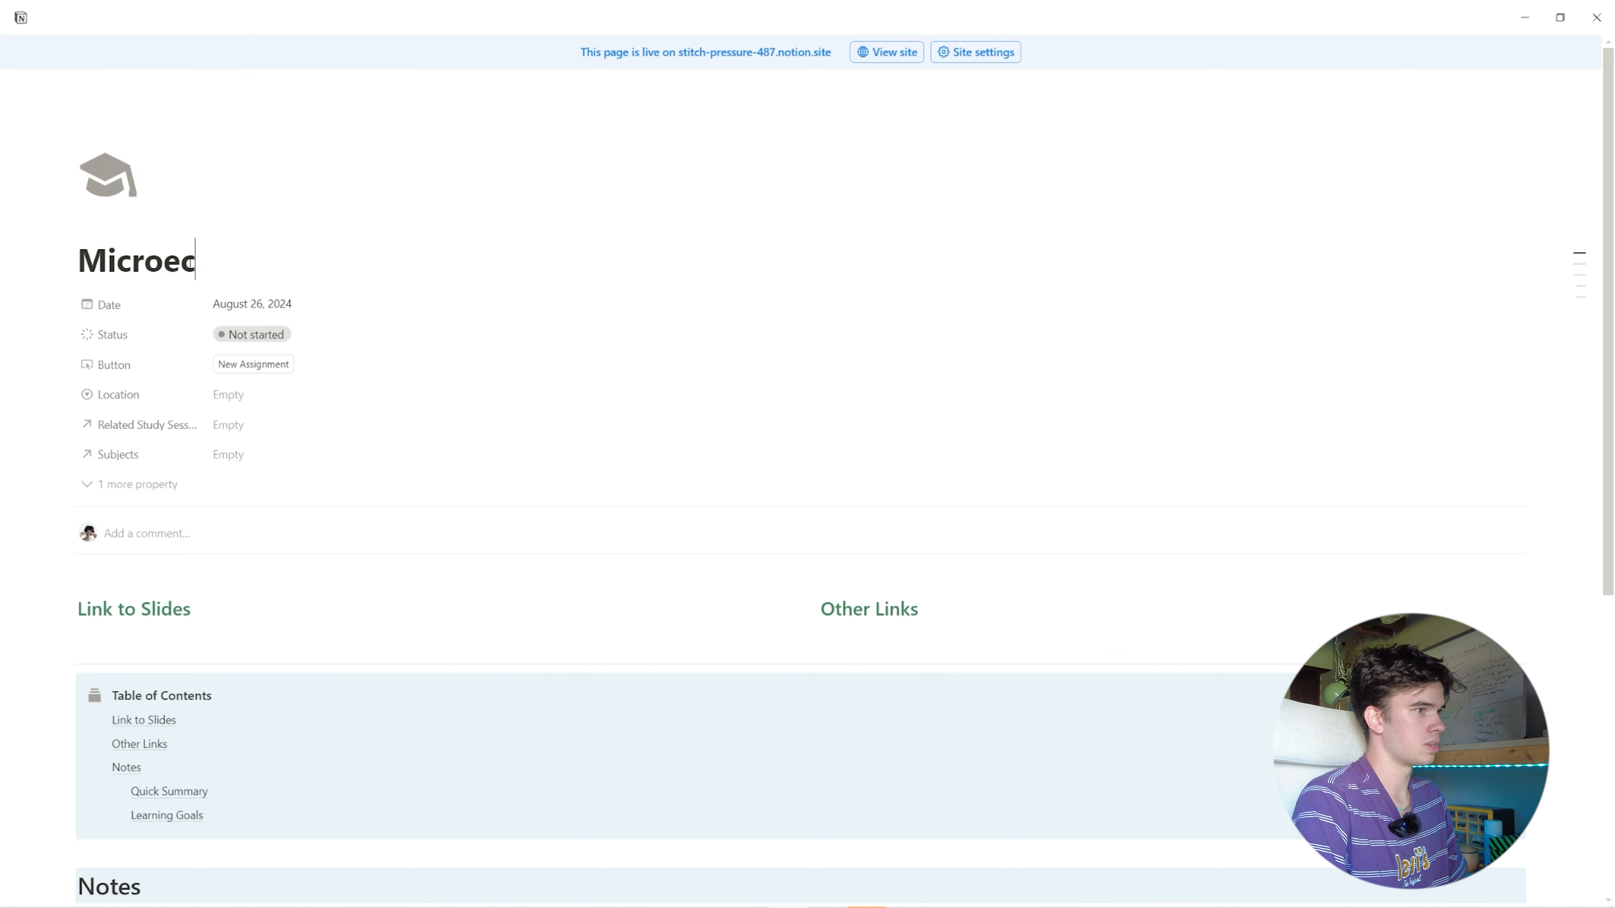
text(onomics)
key(BackSpace)
key(BackSpace)
text(ics)
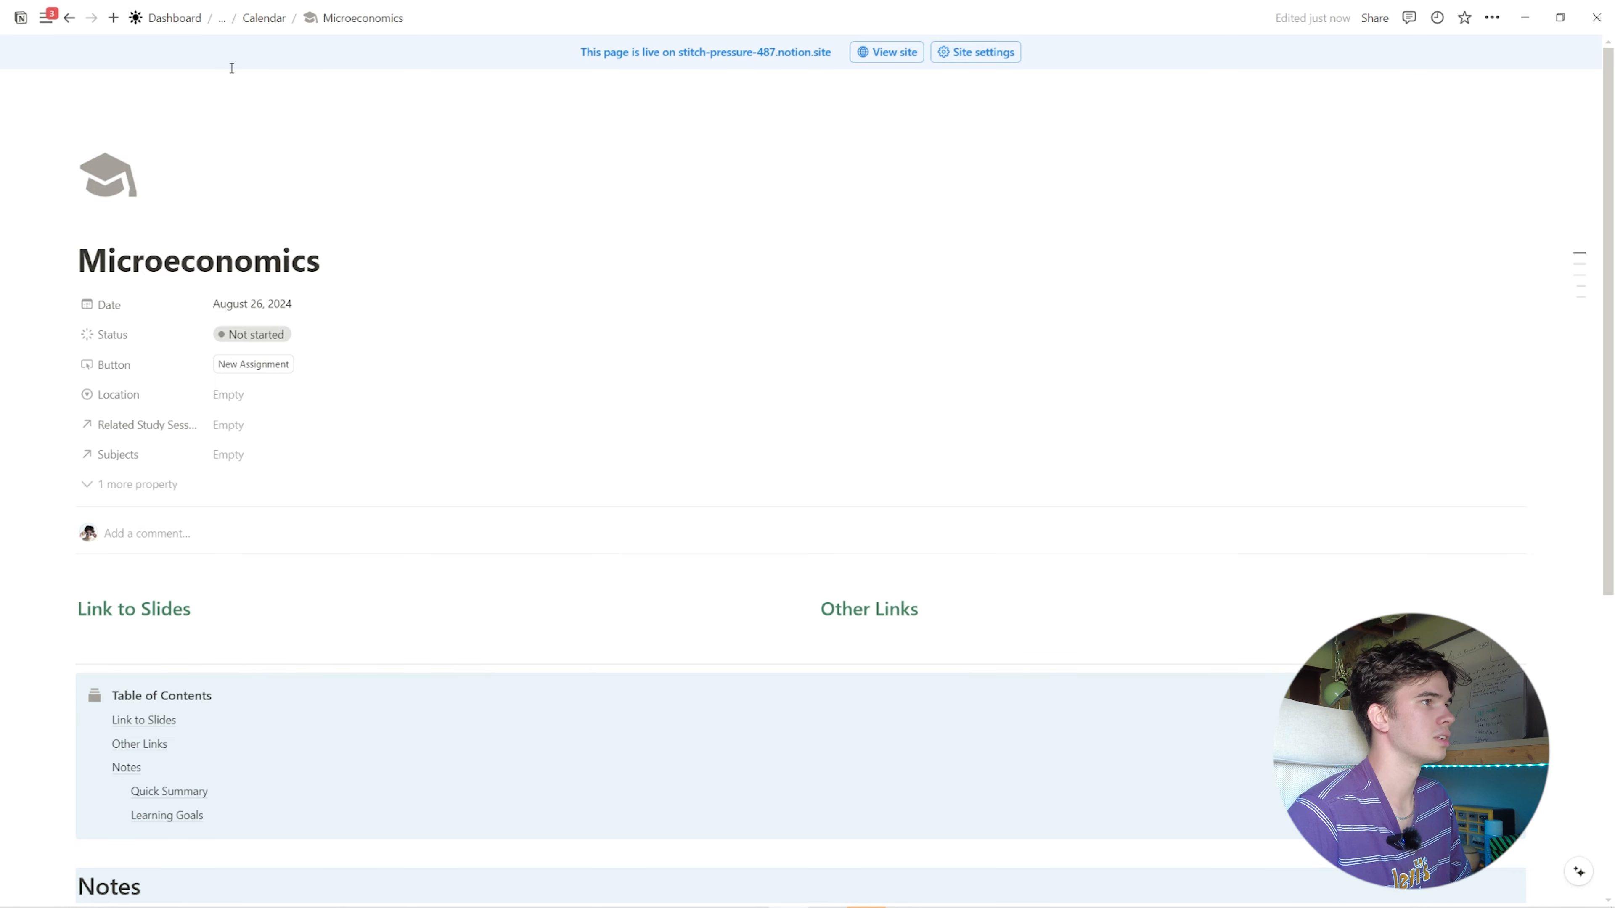
key(alt+Left)
- Duplicate the August 26 Microeconomics entry in the this-week calendar and try moving the copy to Sunday, September 1
drag(536, 534, 558, 445)
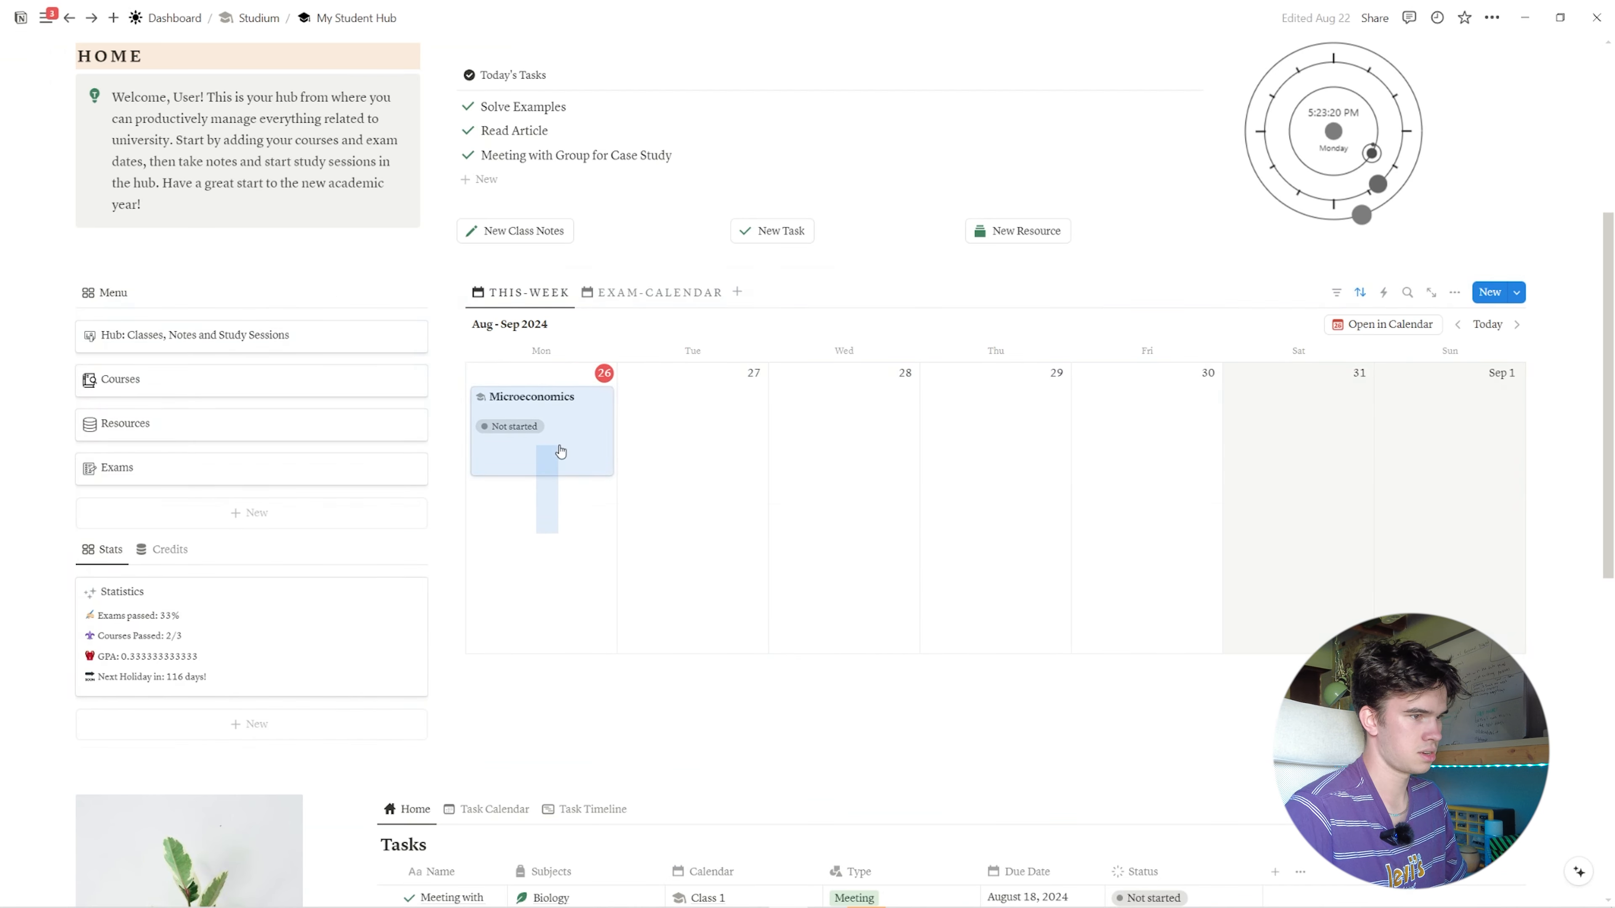
click(560, 452)
key(alt+Left)
drag(501, 507, 568, 442)
key(ctrl+d)
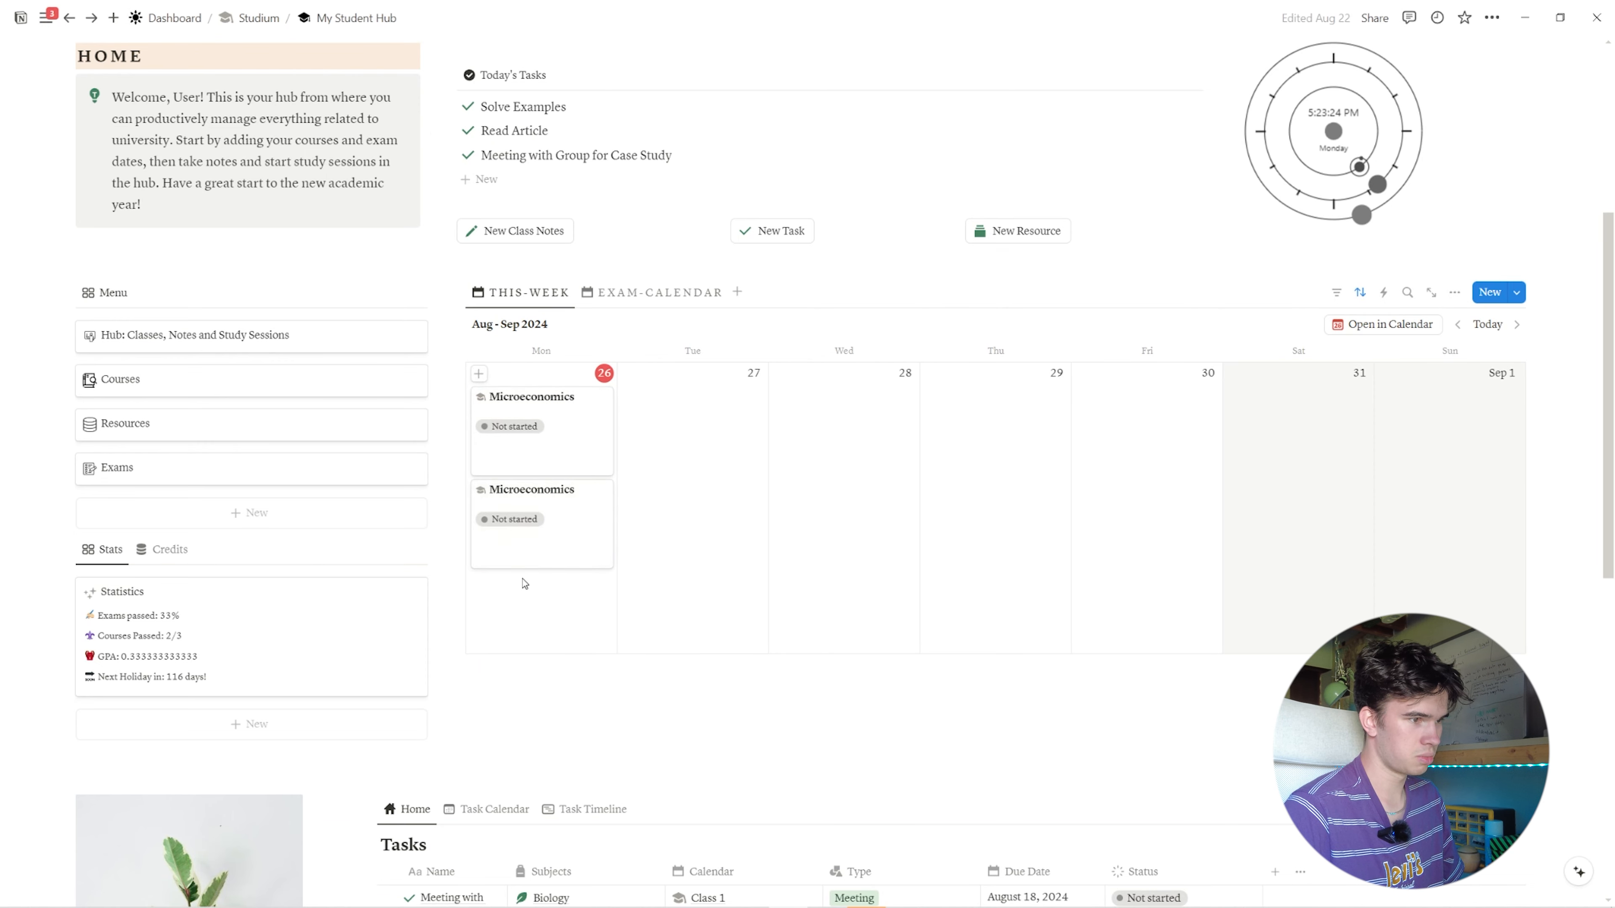
drag(534, 526, 1462, 408)
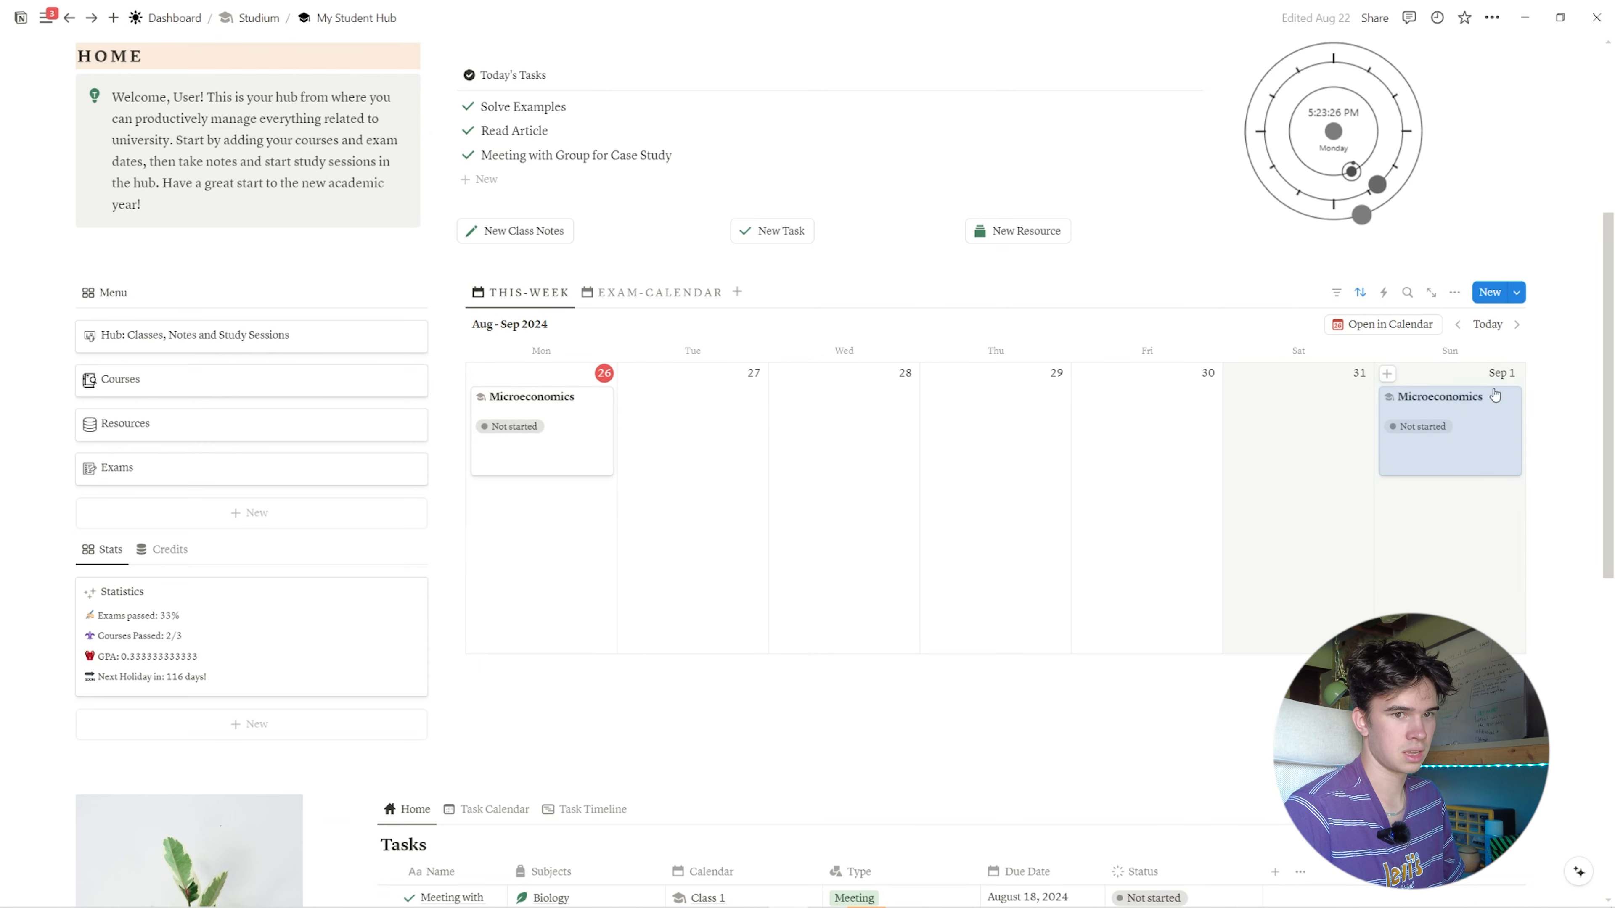
- Open the duplicate Microeconomics entry, look at its Date and Location properties without changing them, and return to My Student Hub
click(515, 524)
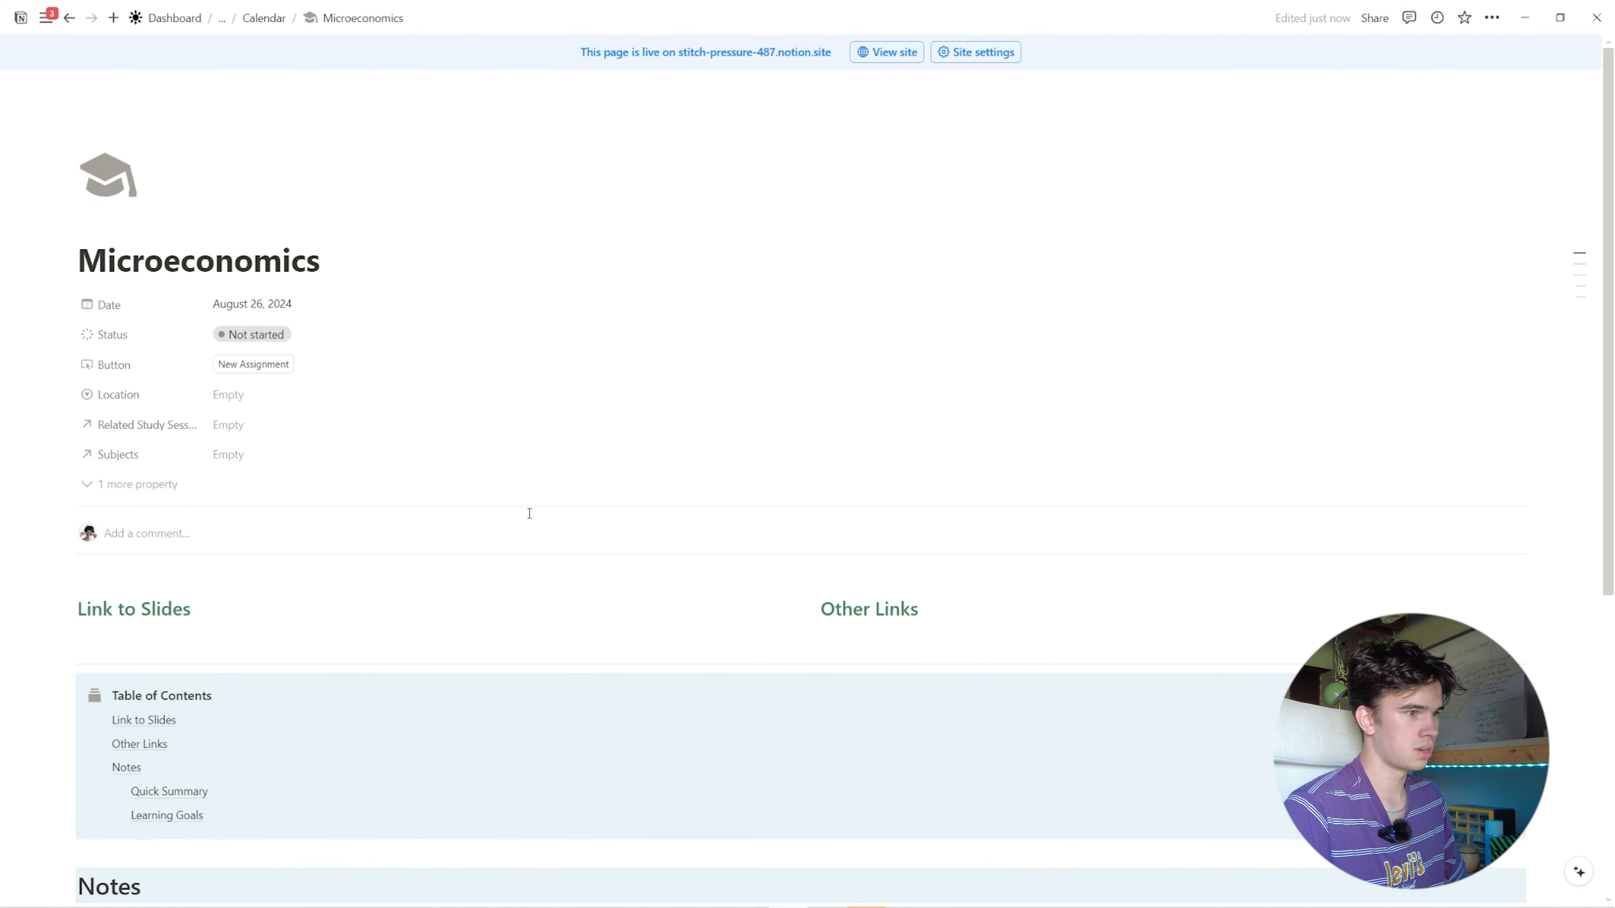
click(291, 304)
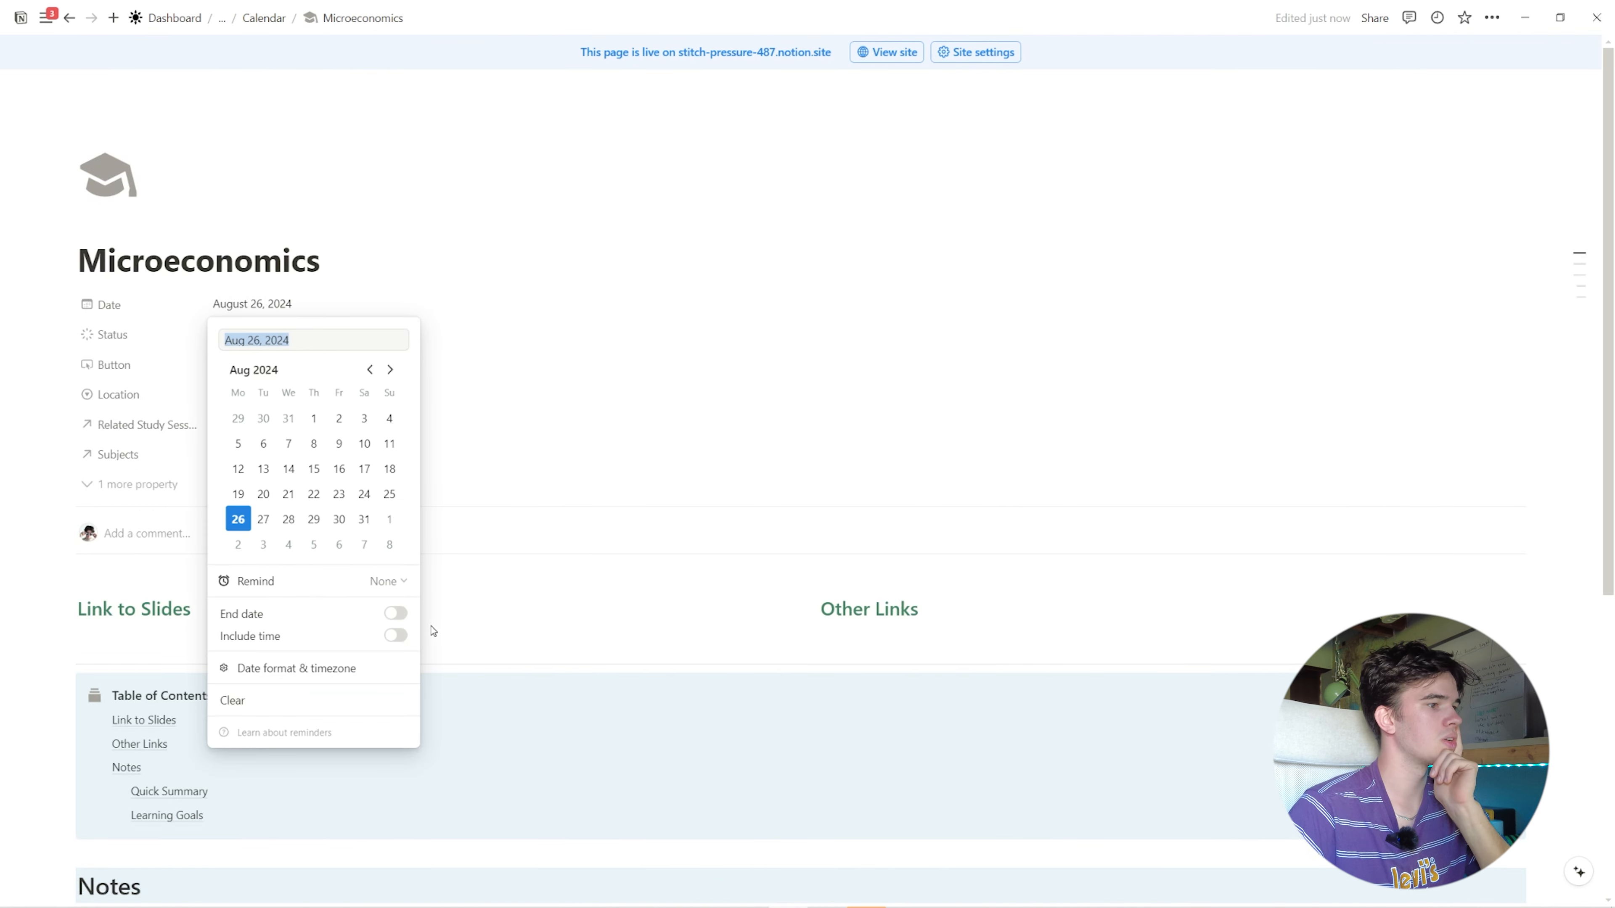
click(570, 481)
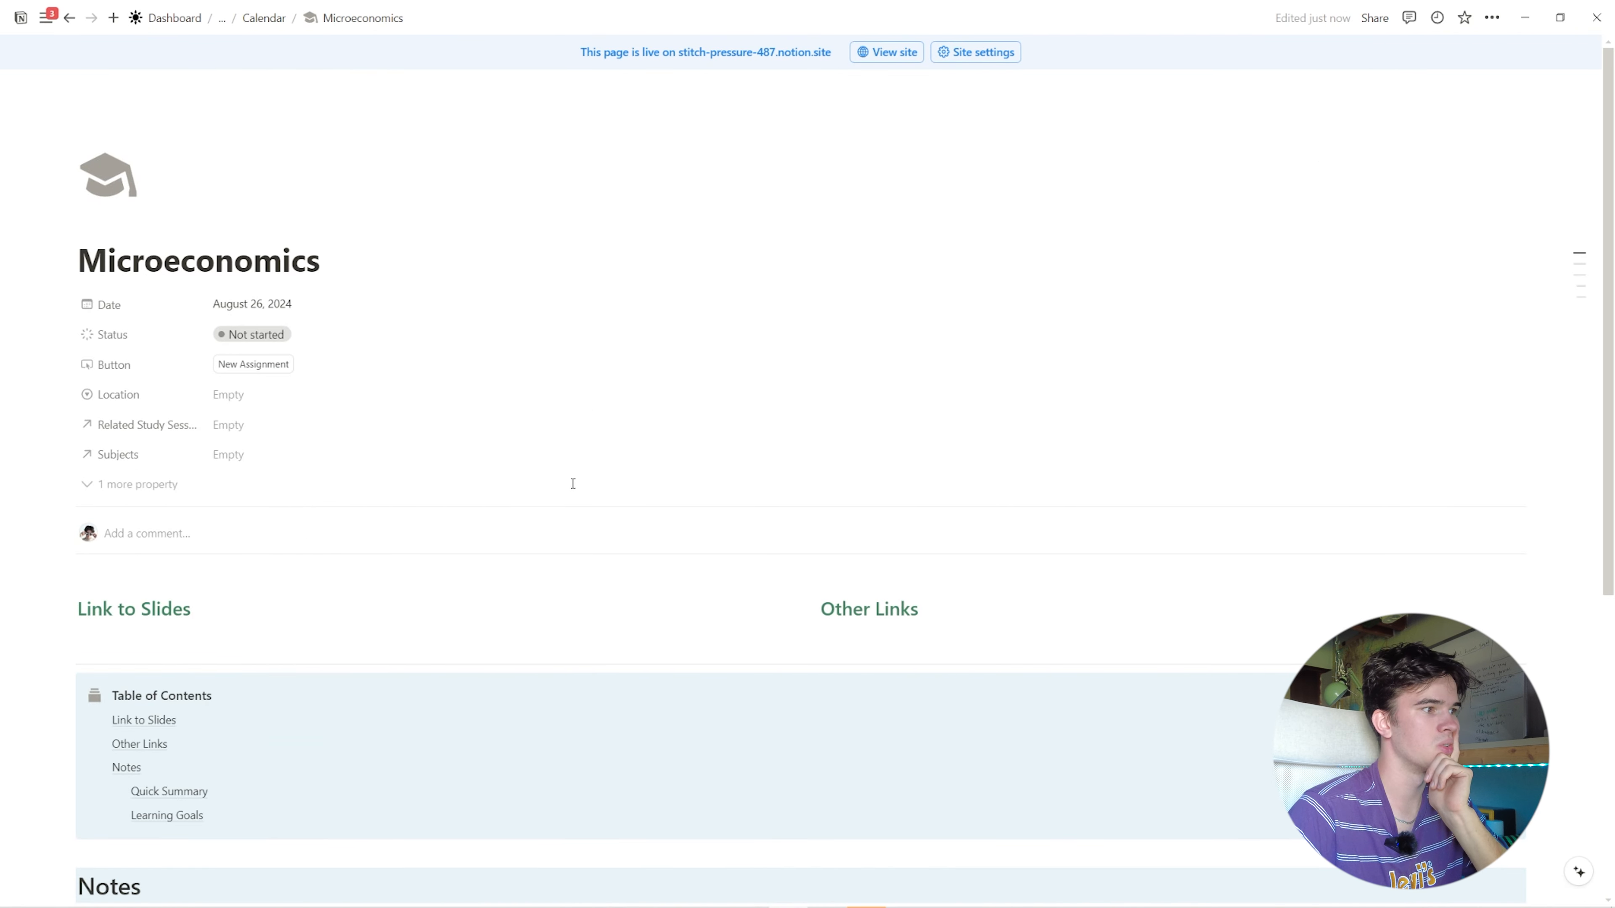
click(244, 392)
click(444, 253)
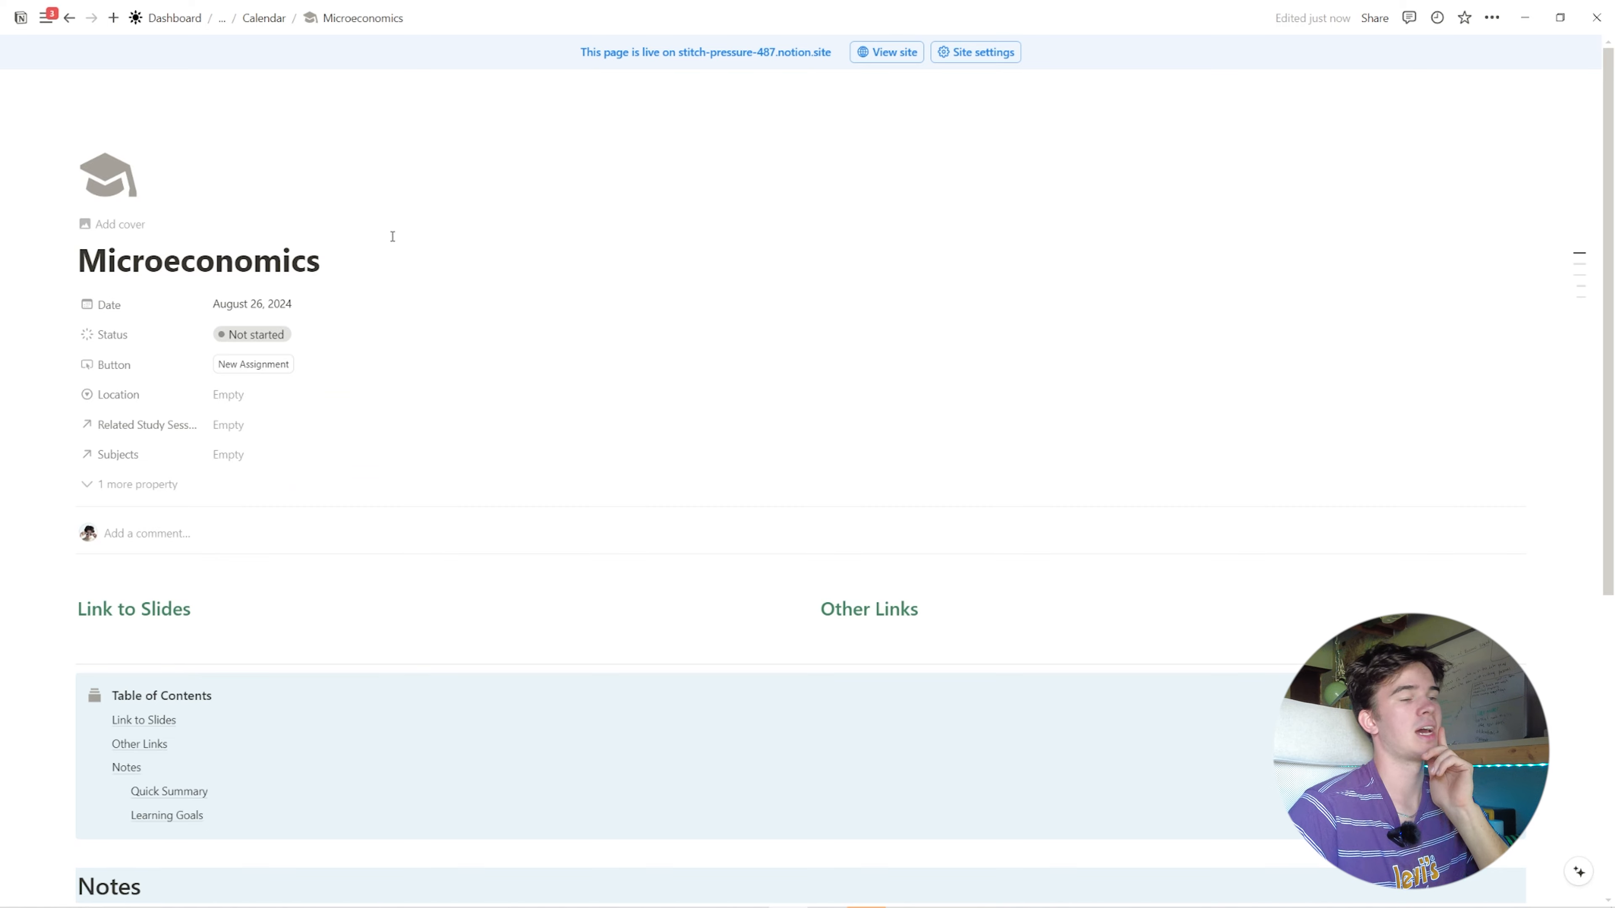
key(alt+Left)
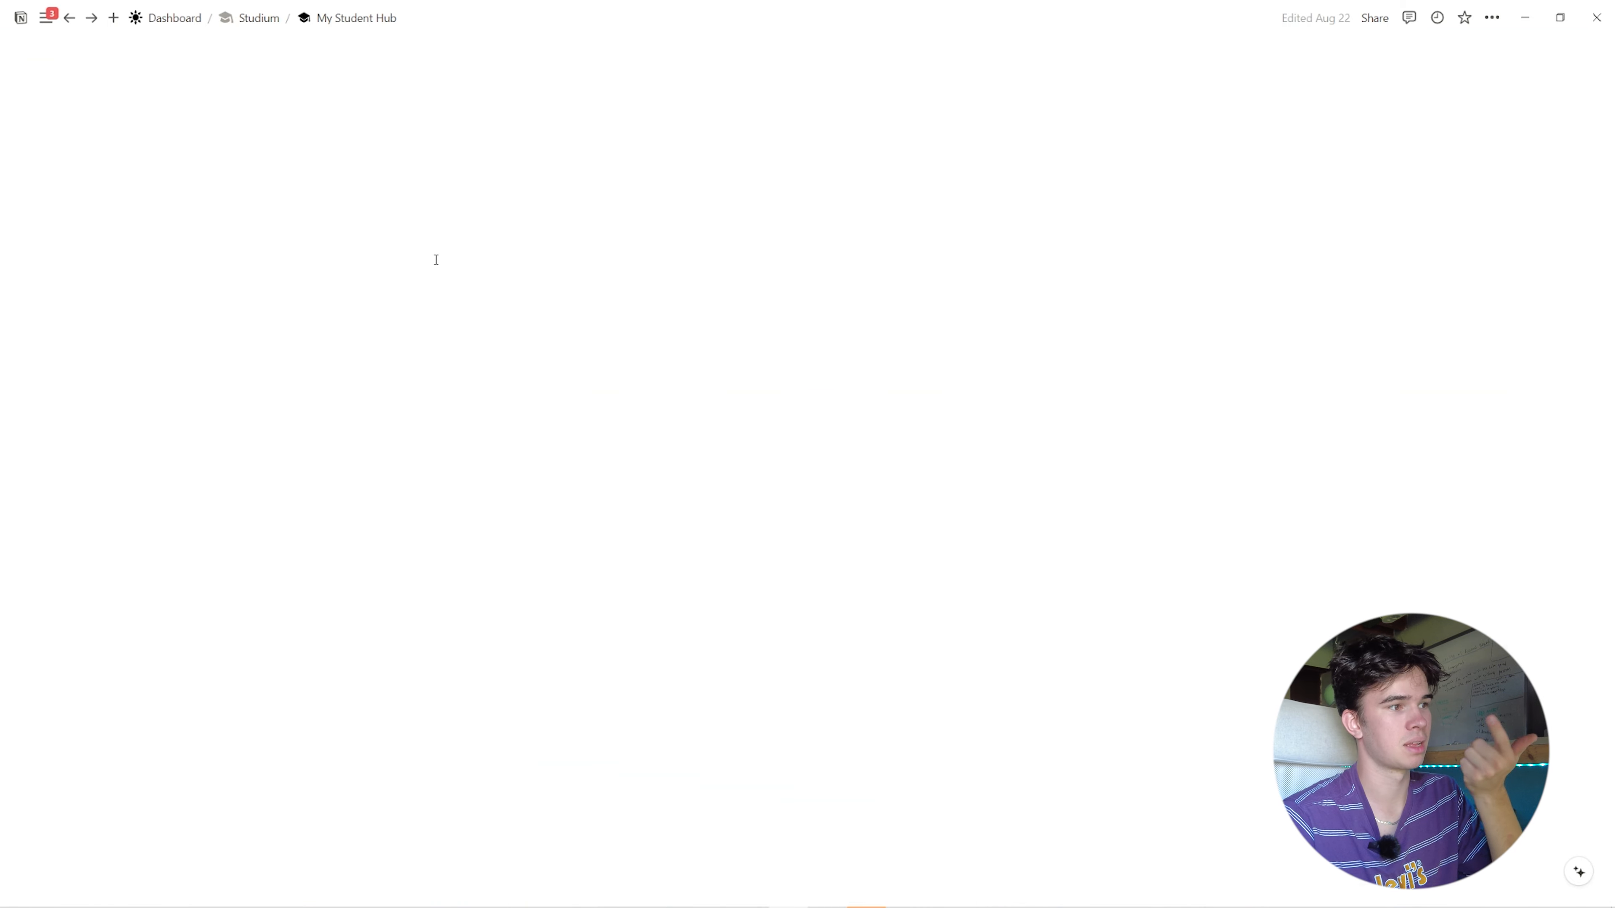
- Review the Tasks database on the hub in its Task Calendar and Task Timeline views, and switch back to the Home view
click(601, 717)
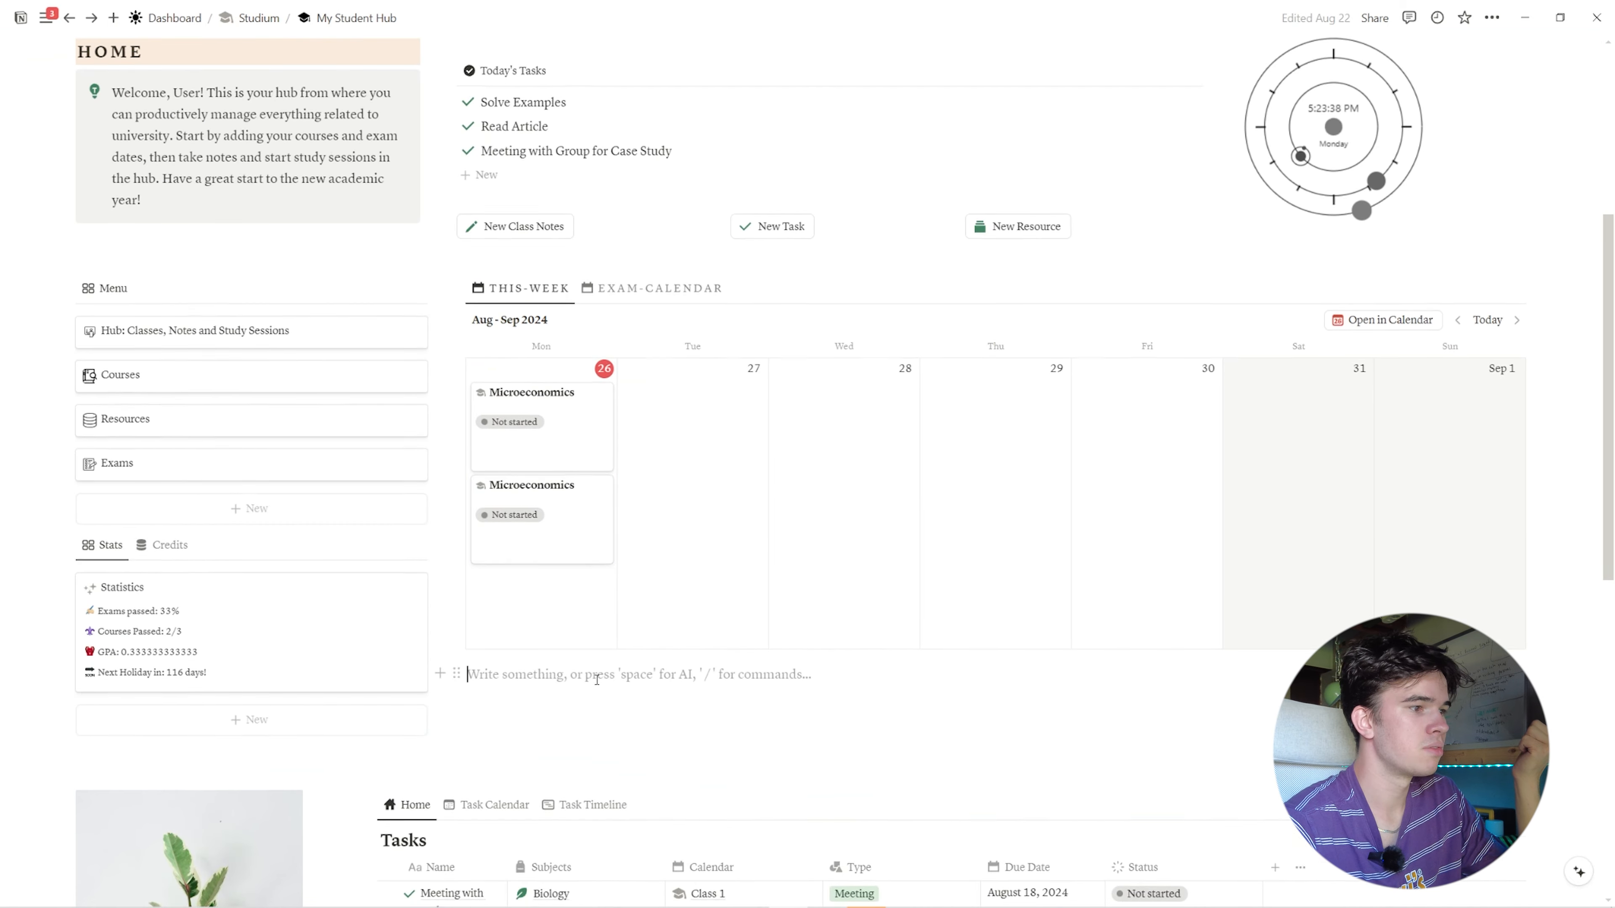
scroll(599, 700, down, 3)
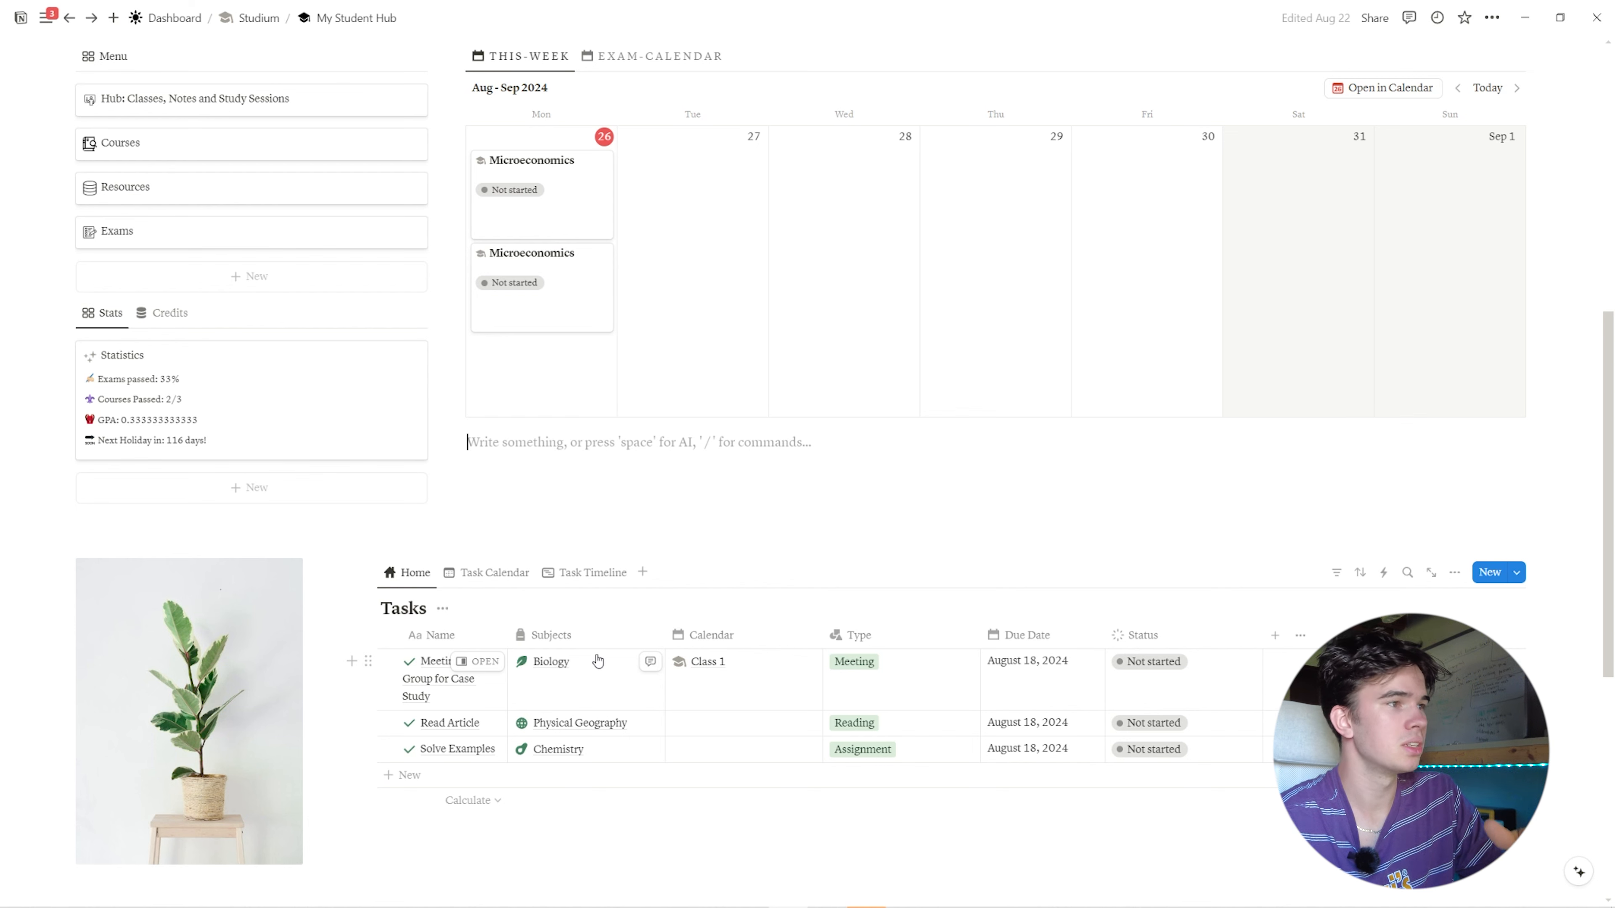
scroll(596, 407, up, 1)
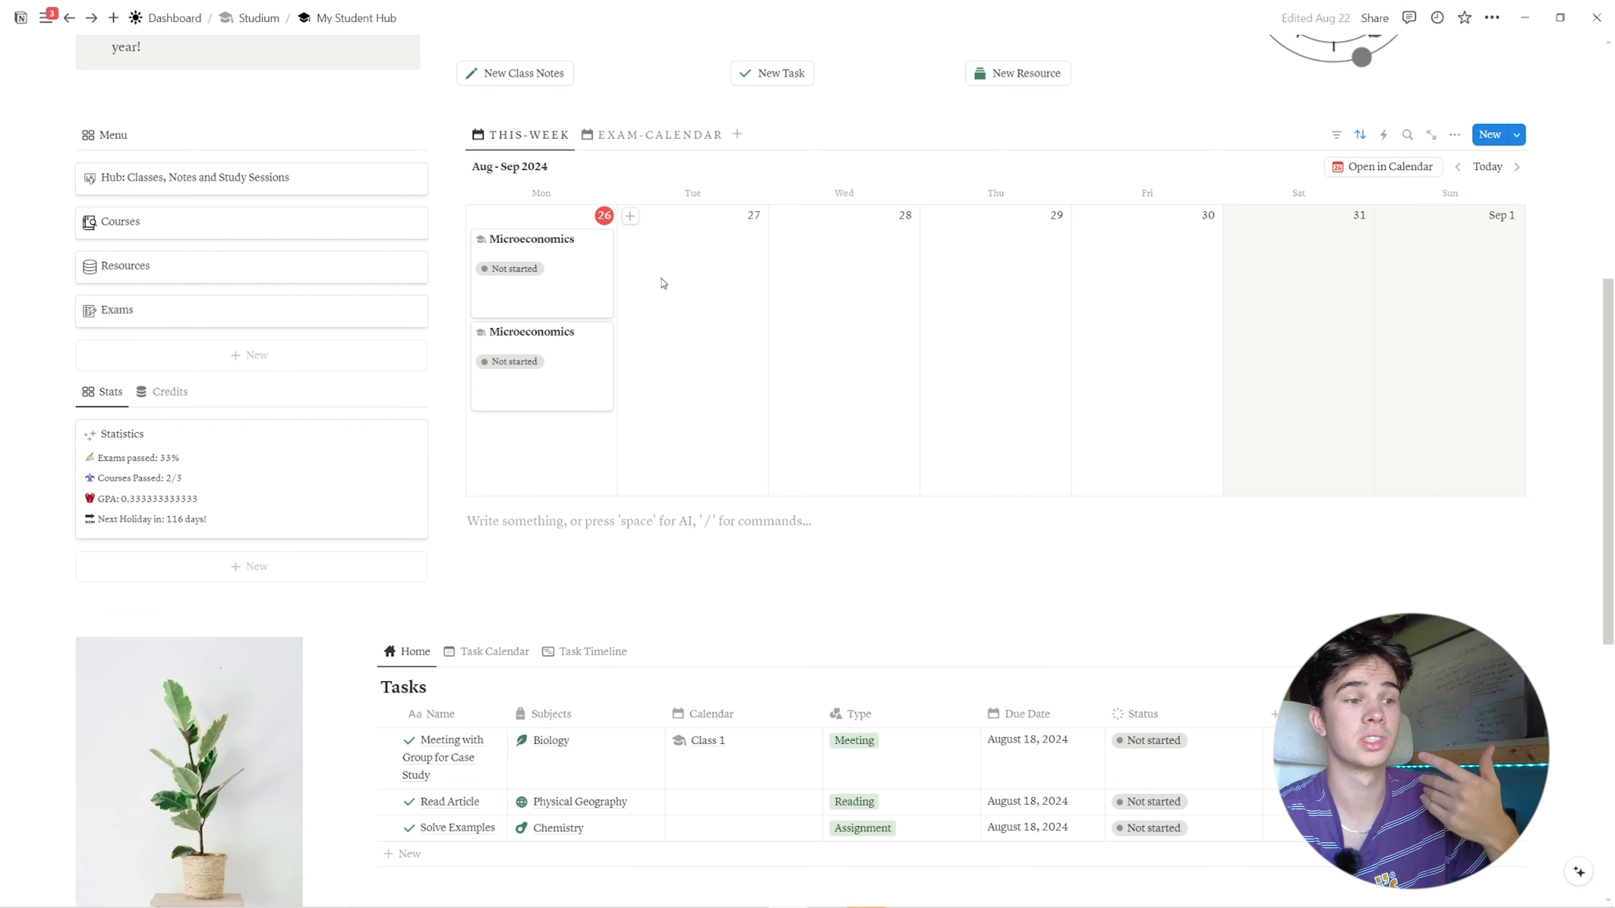
scroll(675, 332, down, 5)
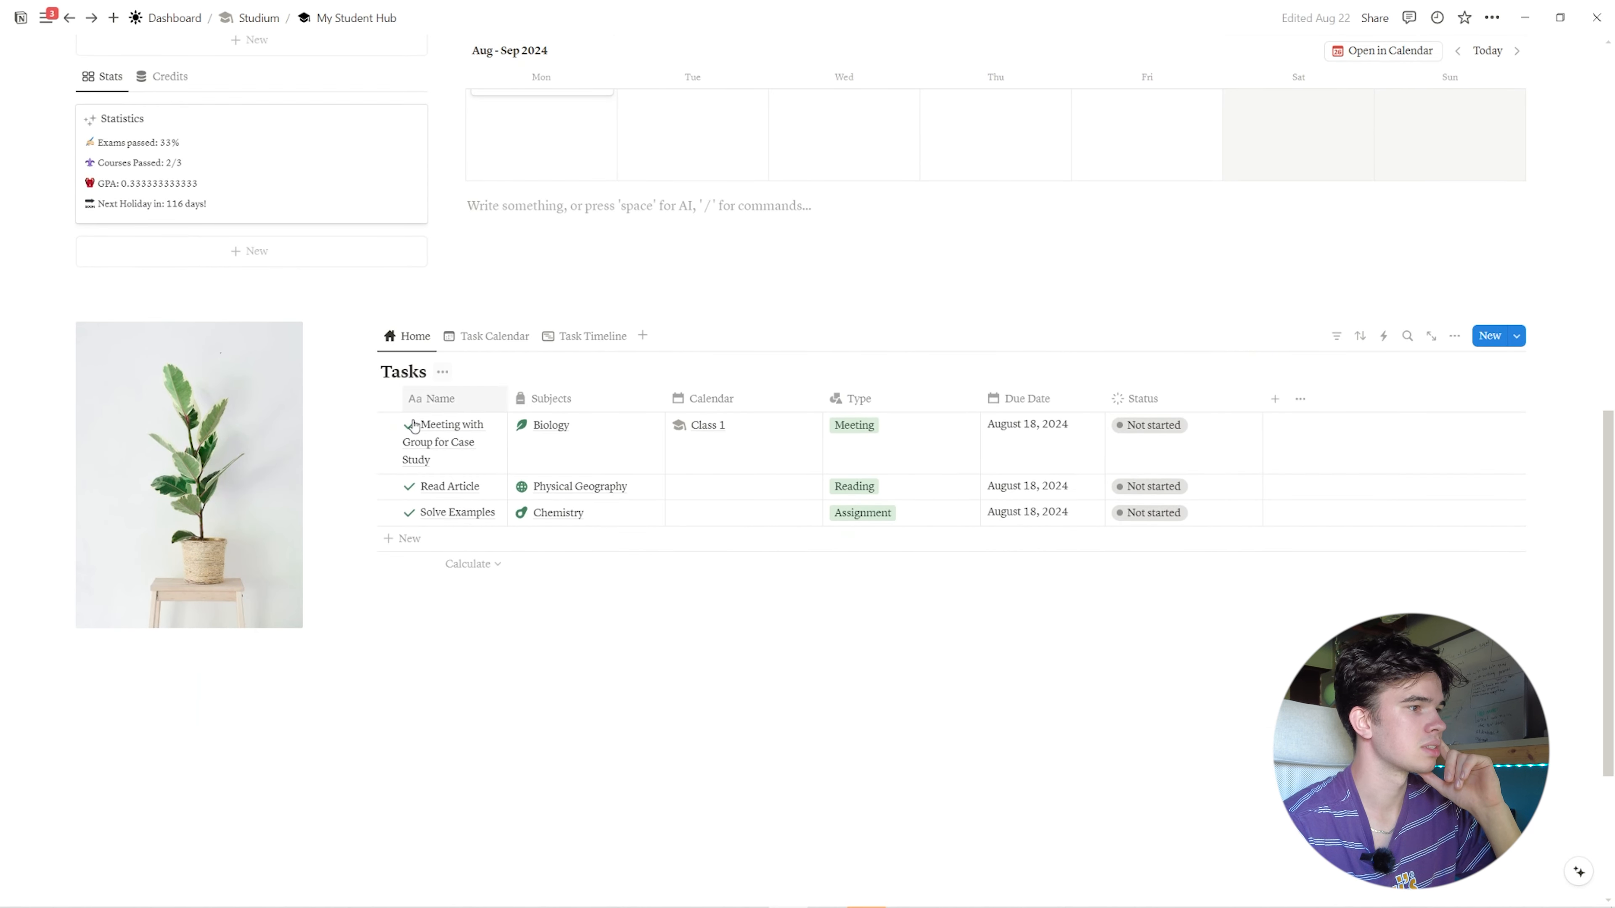
scroll(445, 413, down, 3)
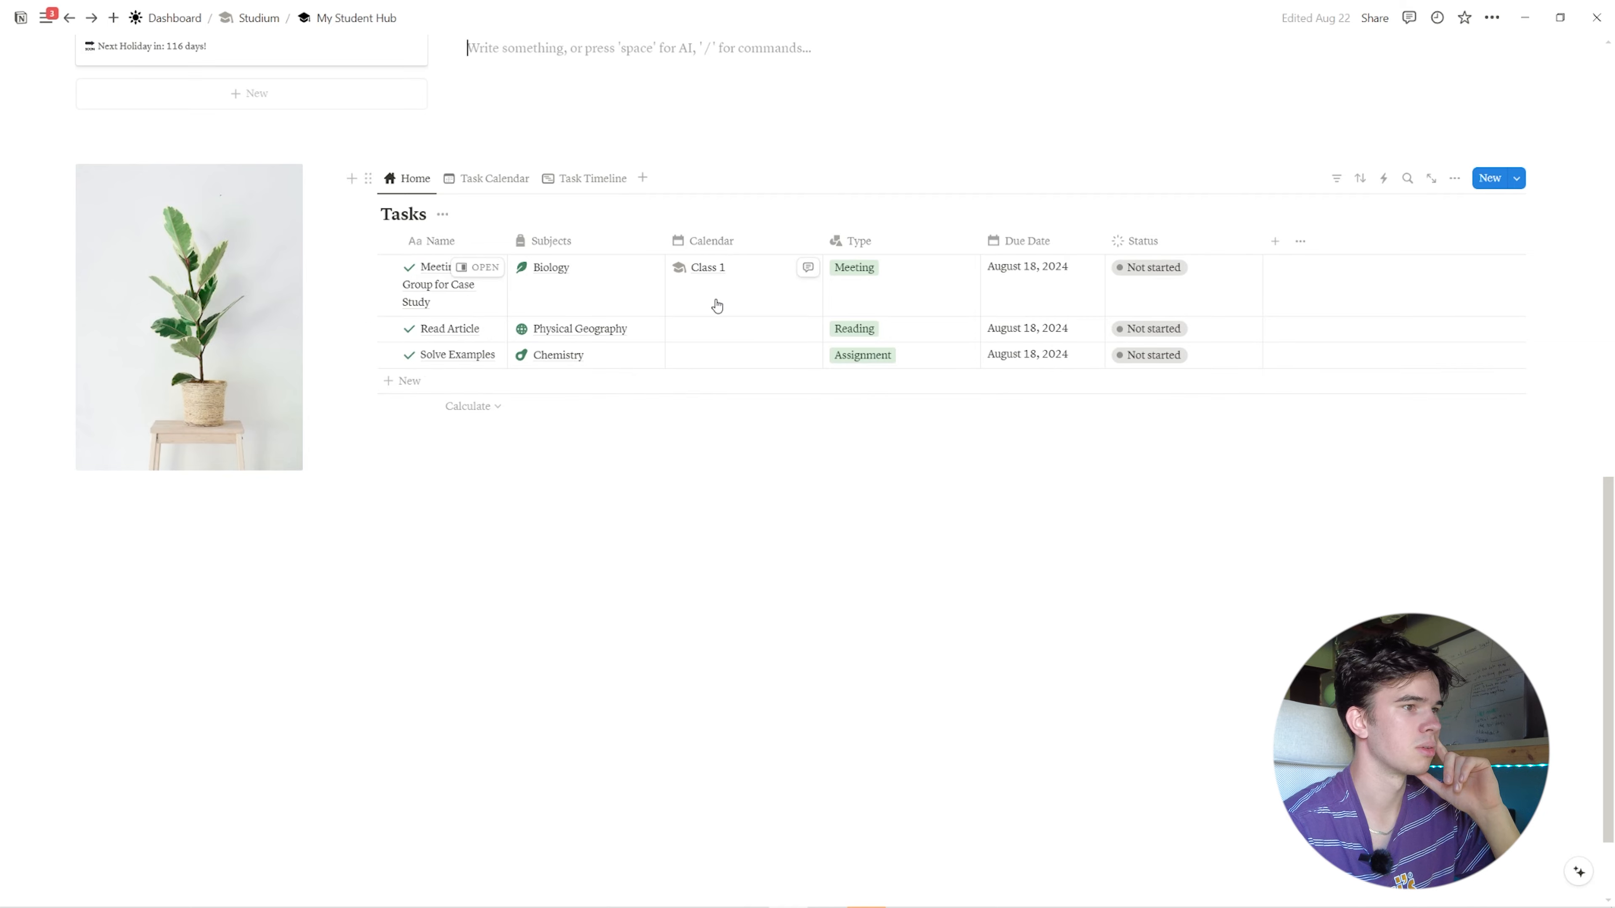
scroll(603, 411, up, 10)
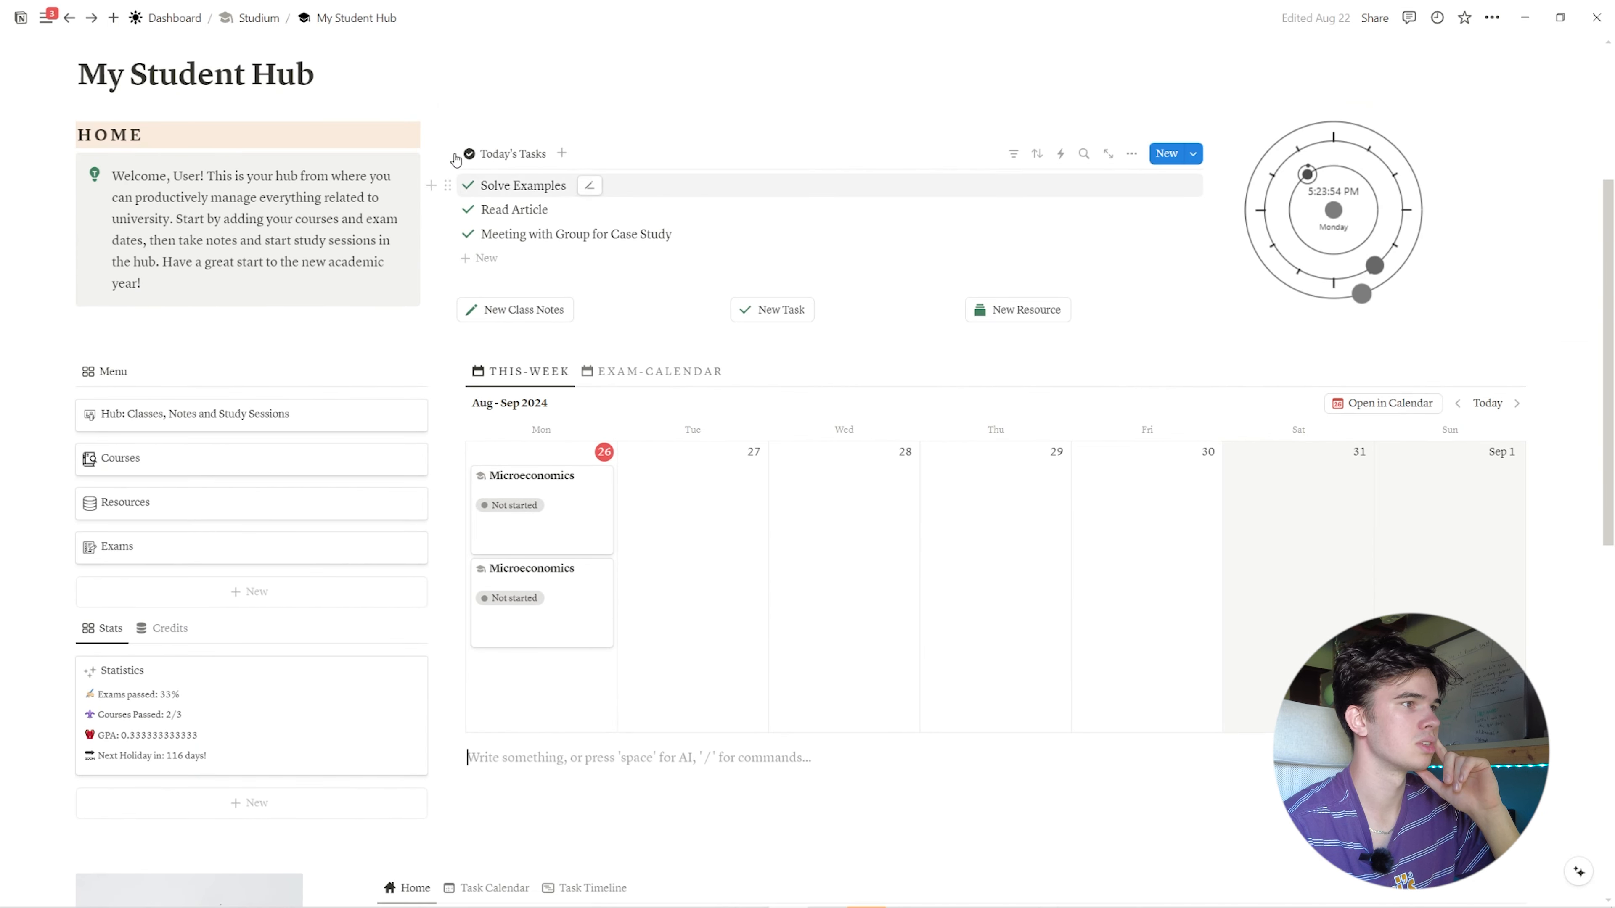
scroll(755, 229, down, 10)
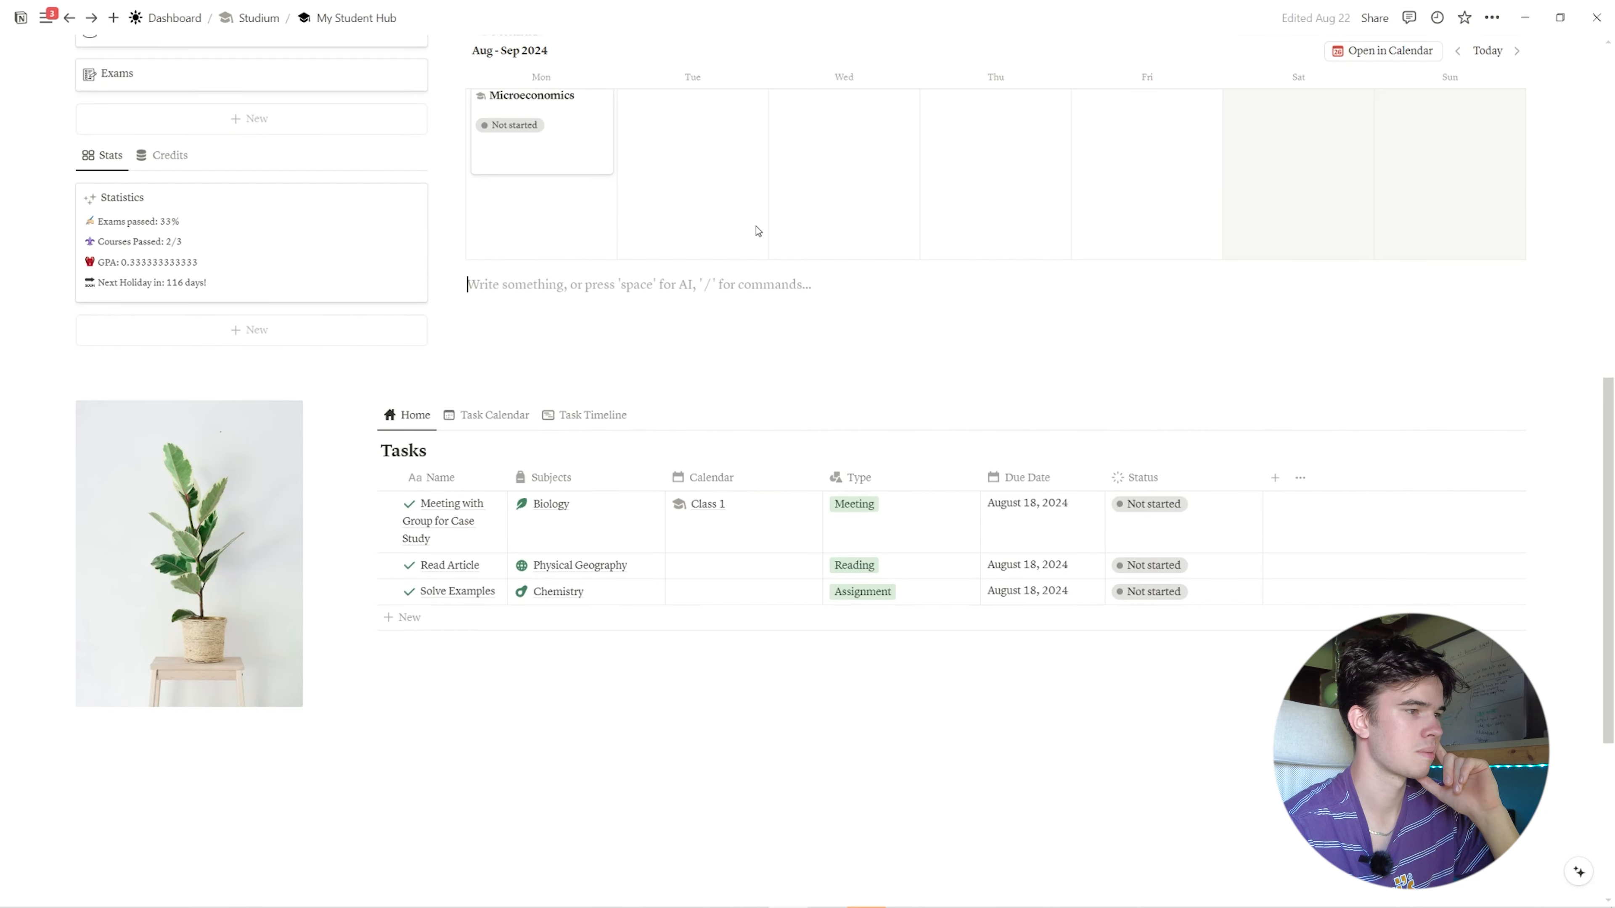
click(472, 260)
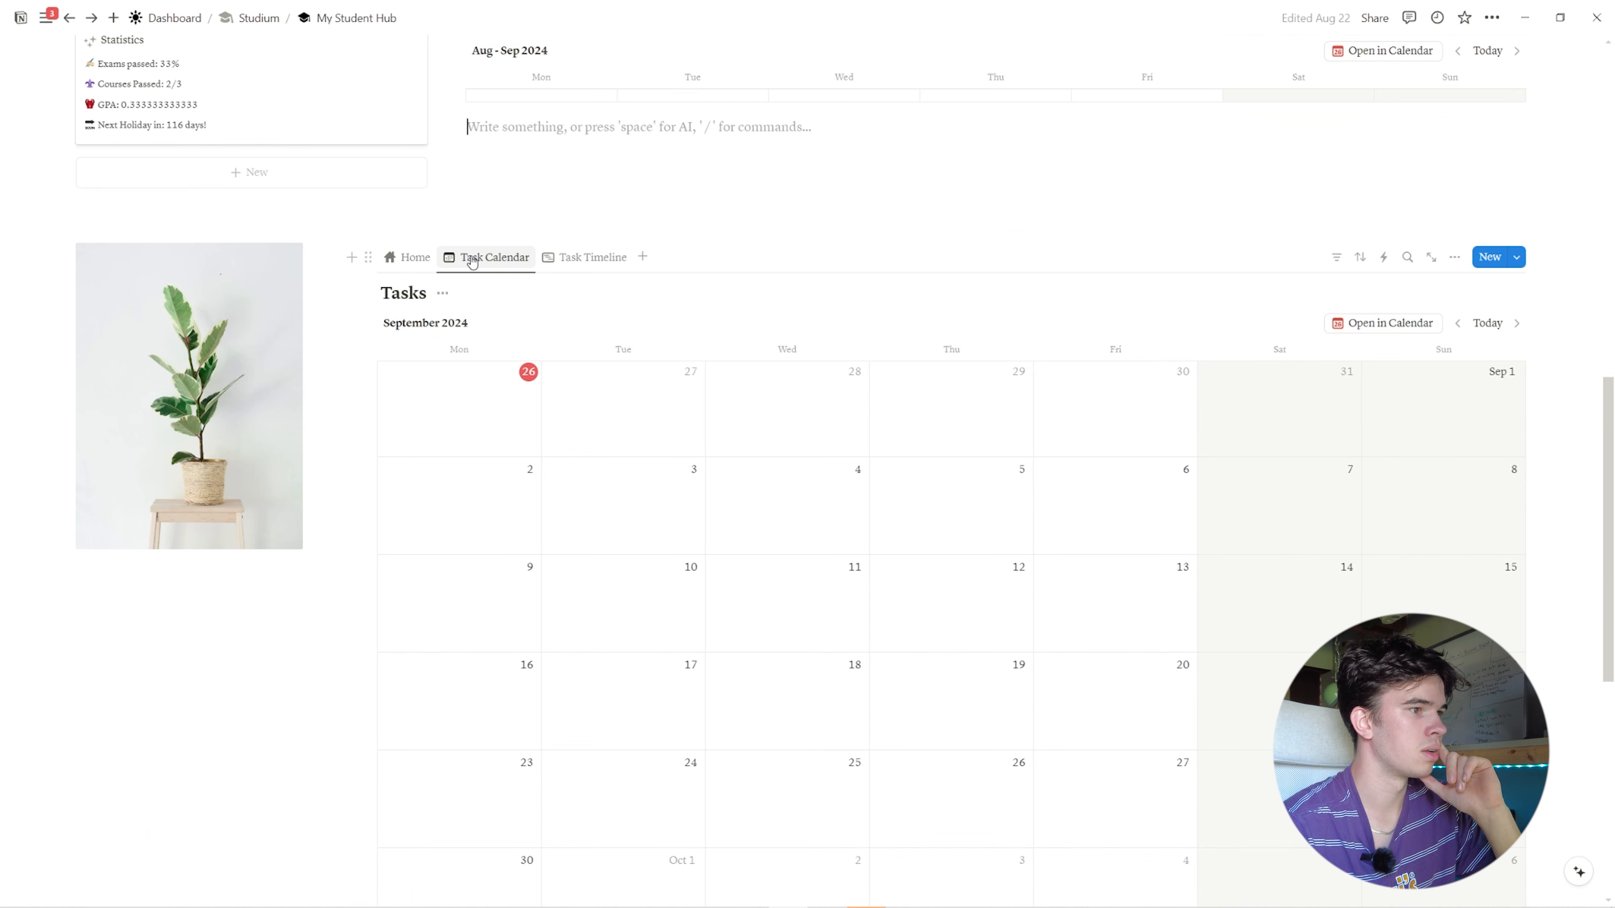
click(586, 258)
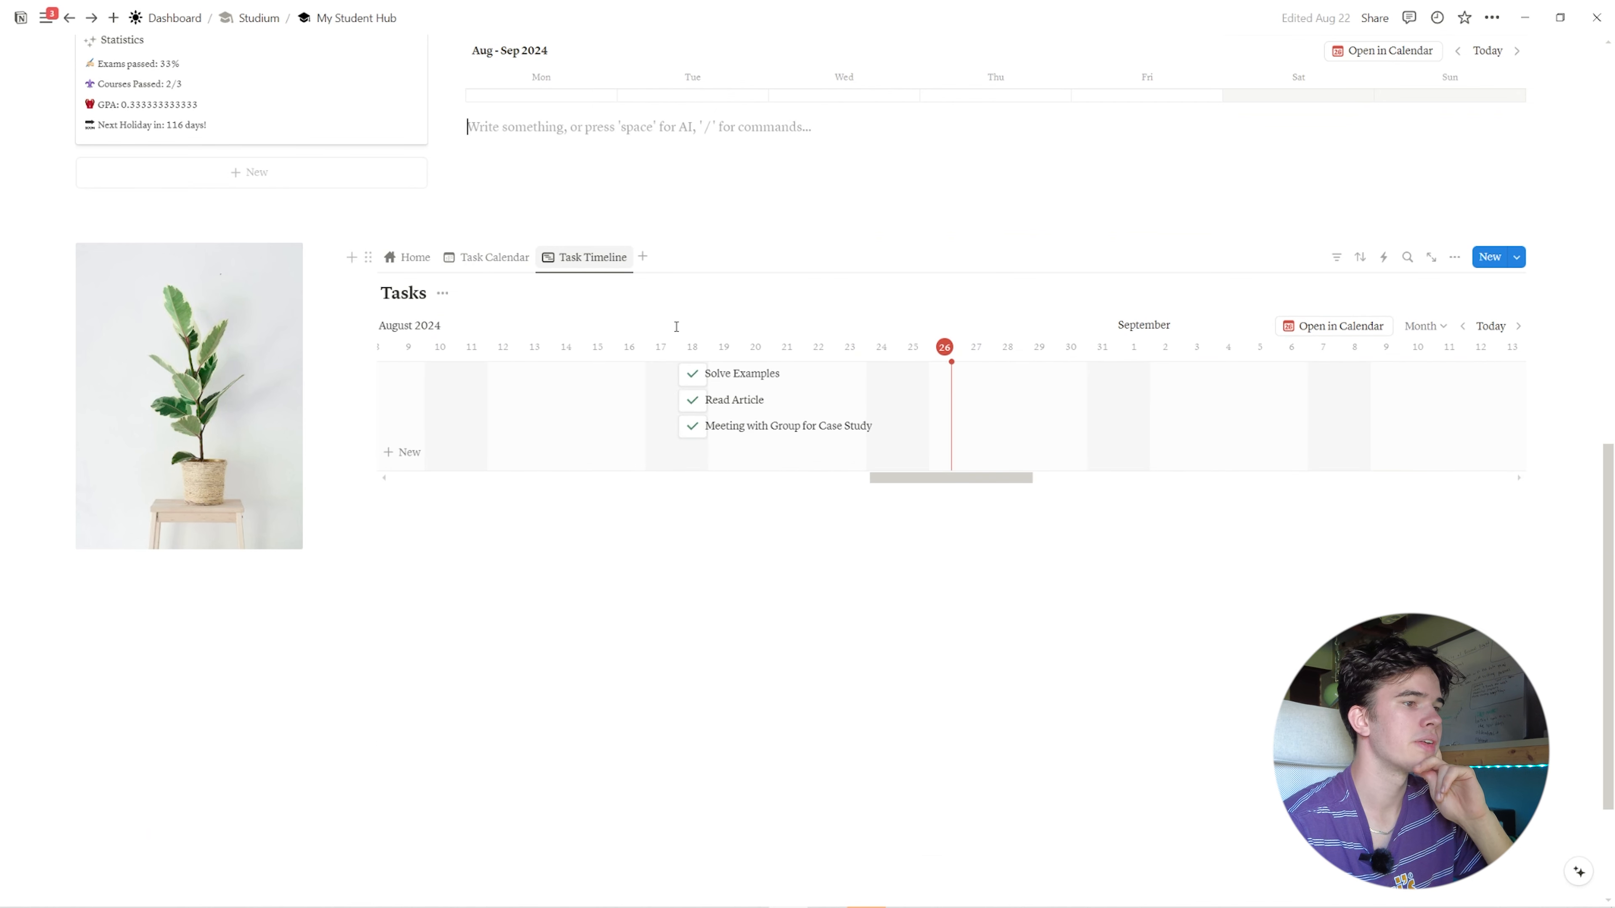
click(410, 257)
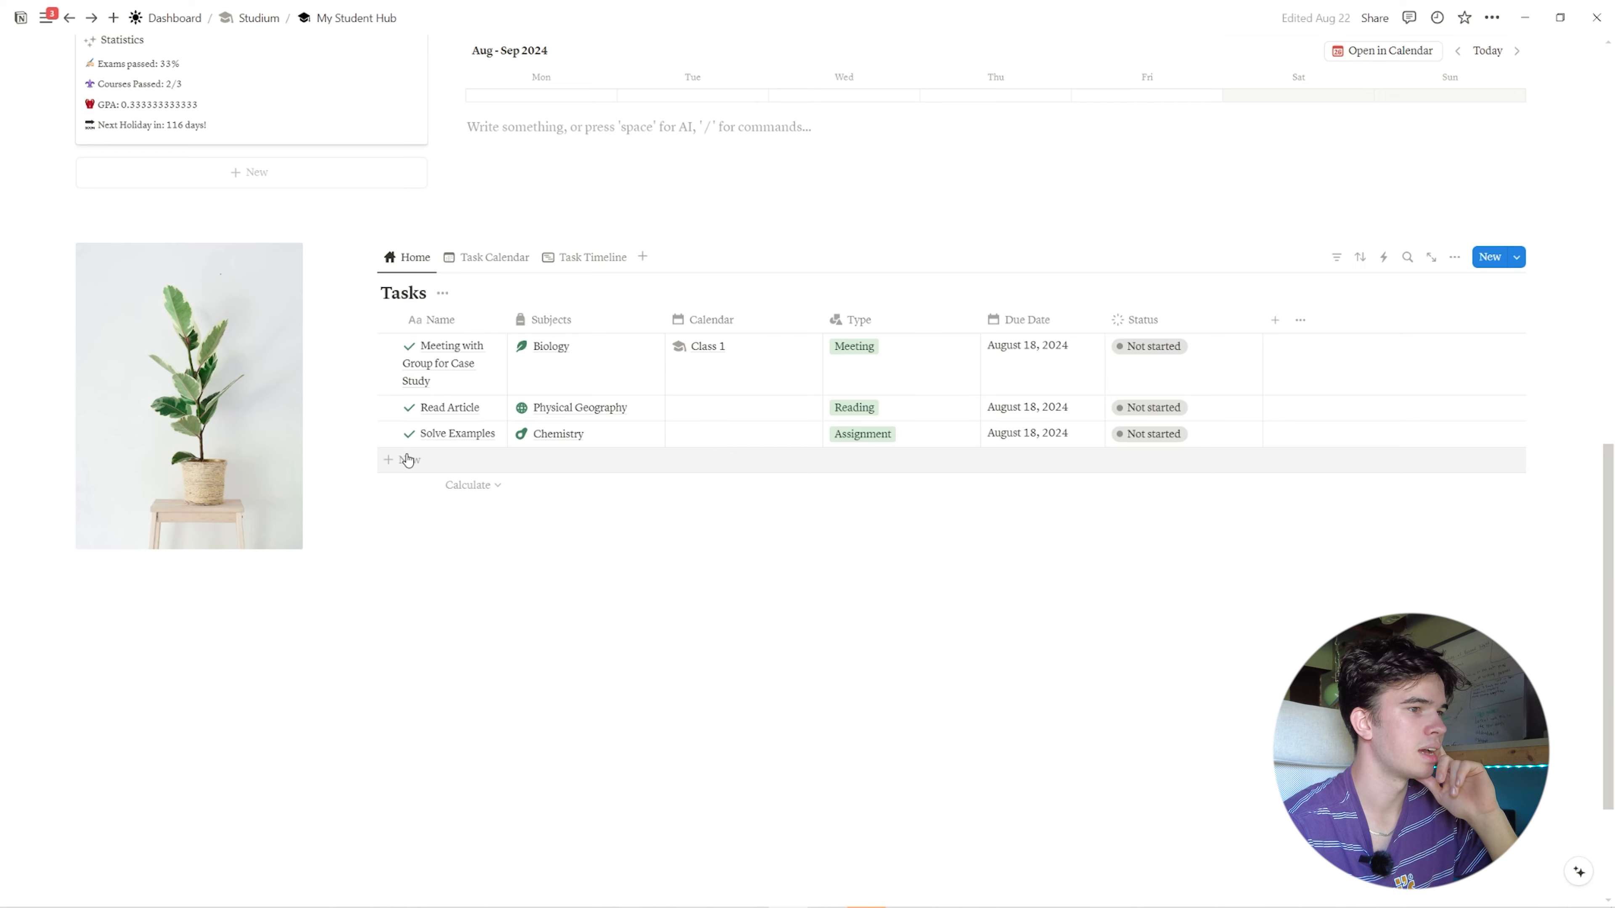
scroll(609, 400, up, 10)
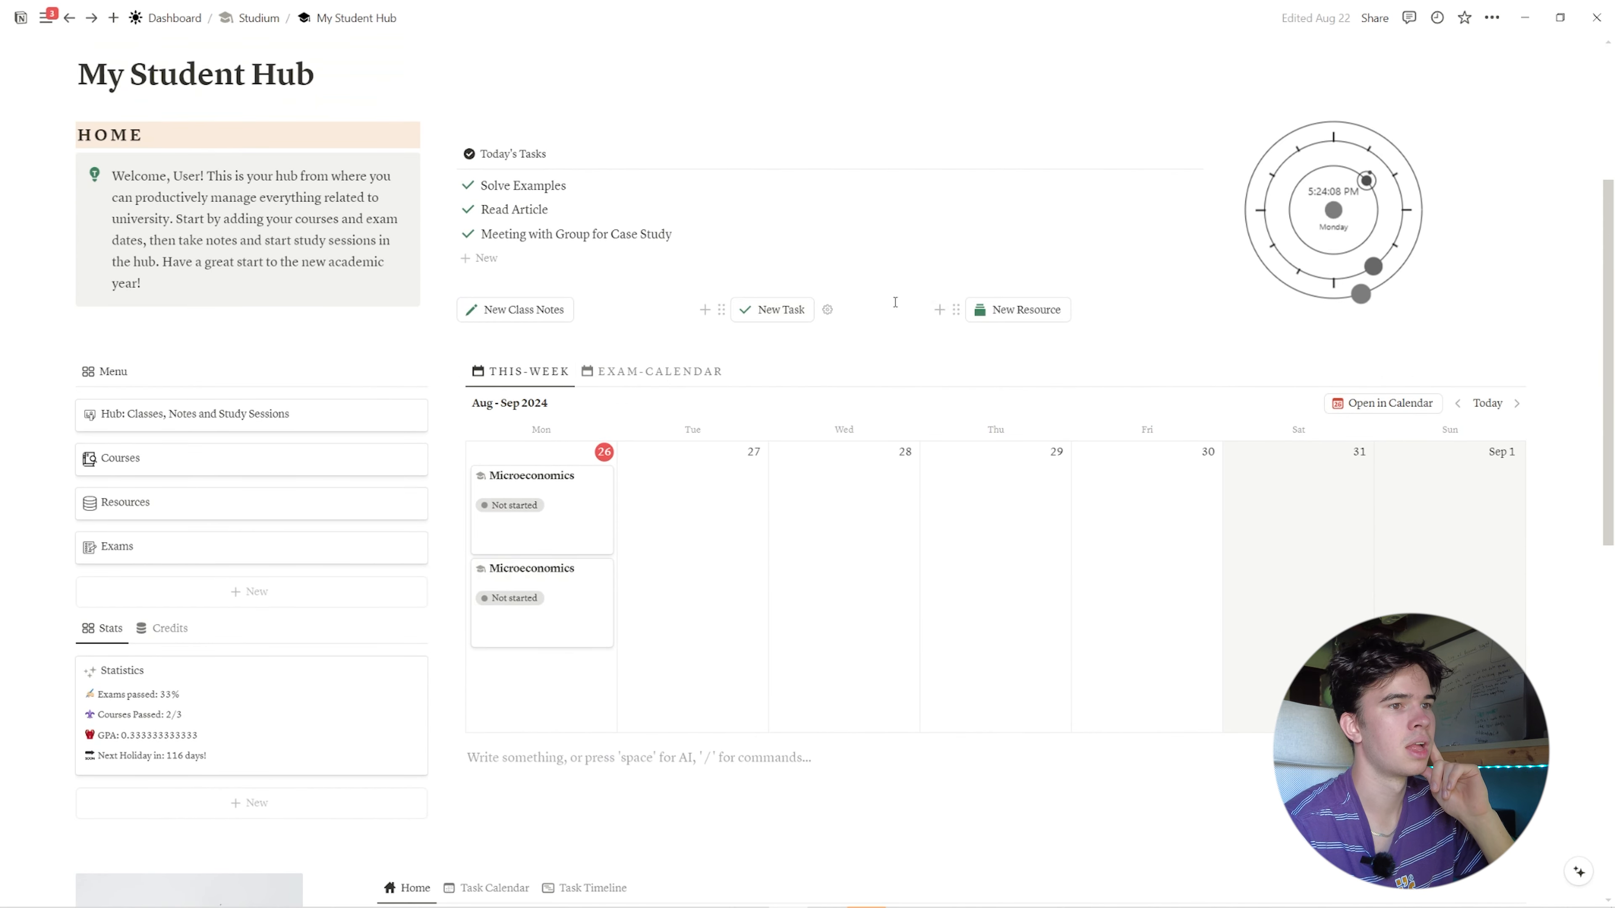
- Open the first Microeconomics entry from the this-week calendar and look at its New Assignment option
click(557, 511)
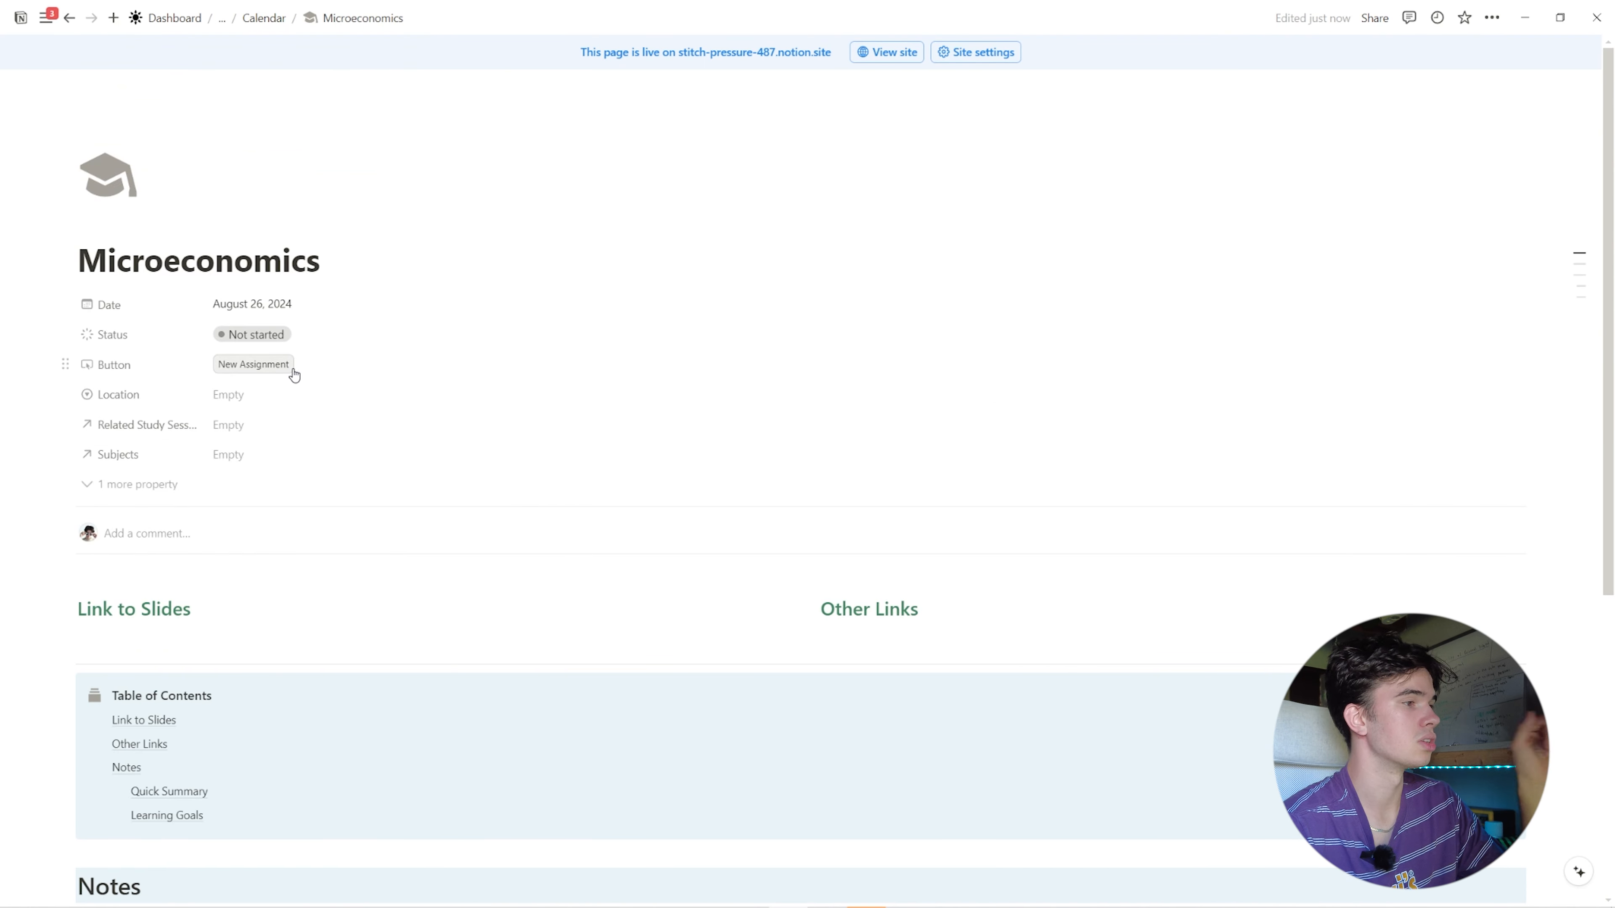
click(267, 364)
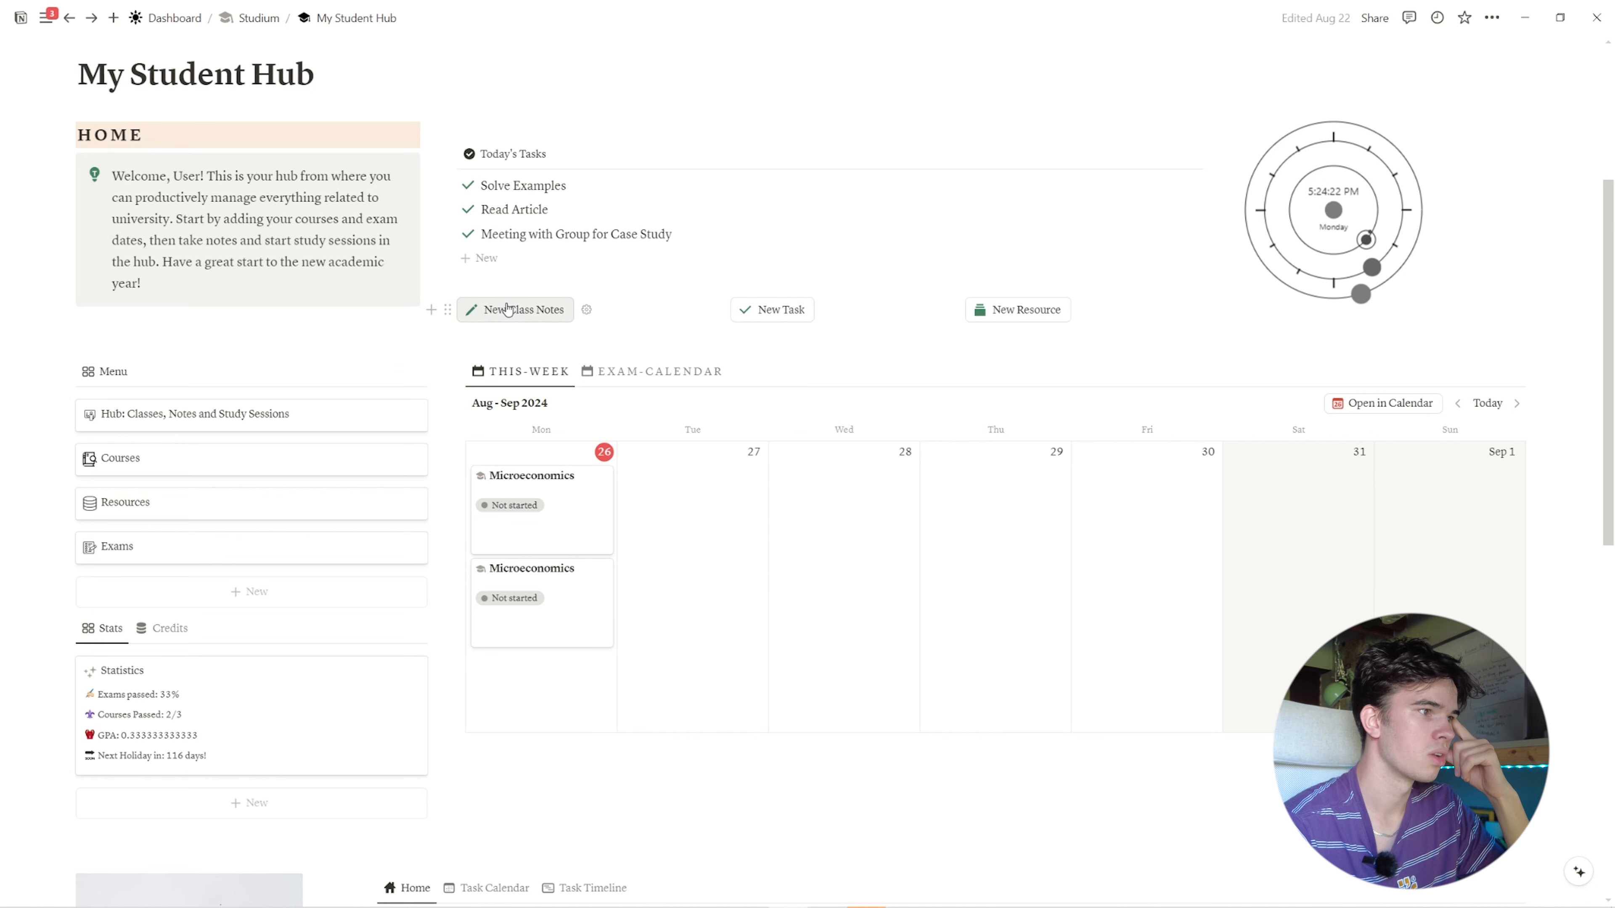
- Create a new class notes page from My Student Hub, open it and look through its template layout
click(514, 314)
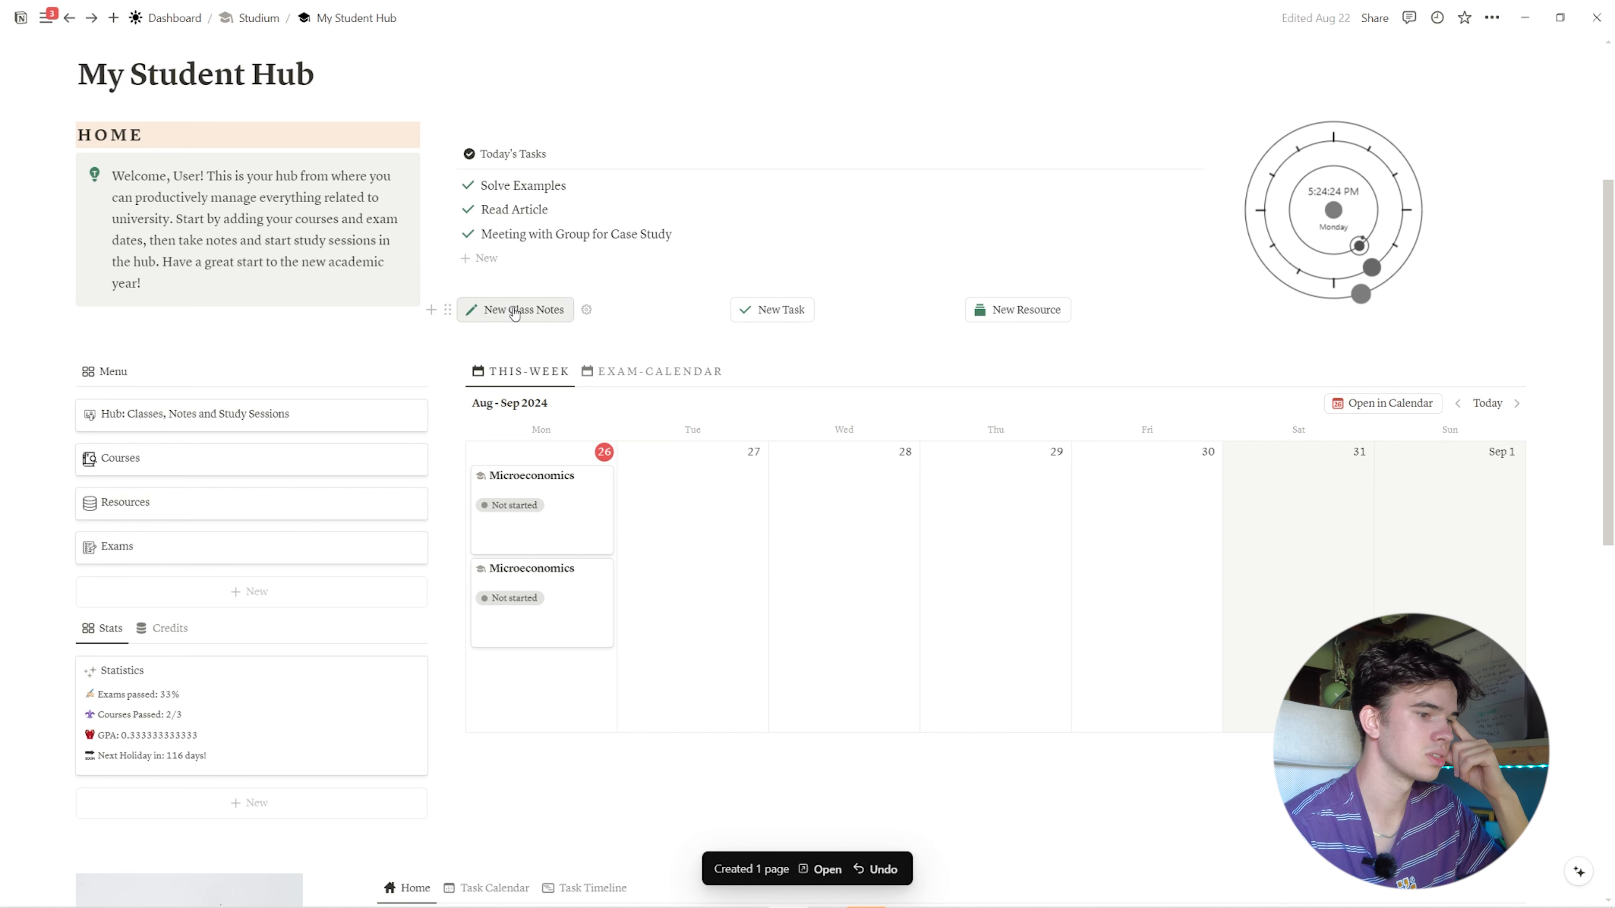
click(825, 869)
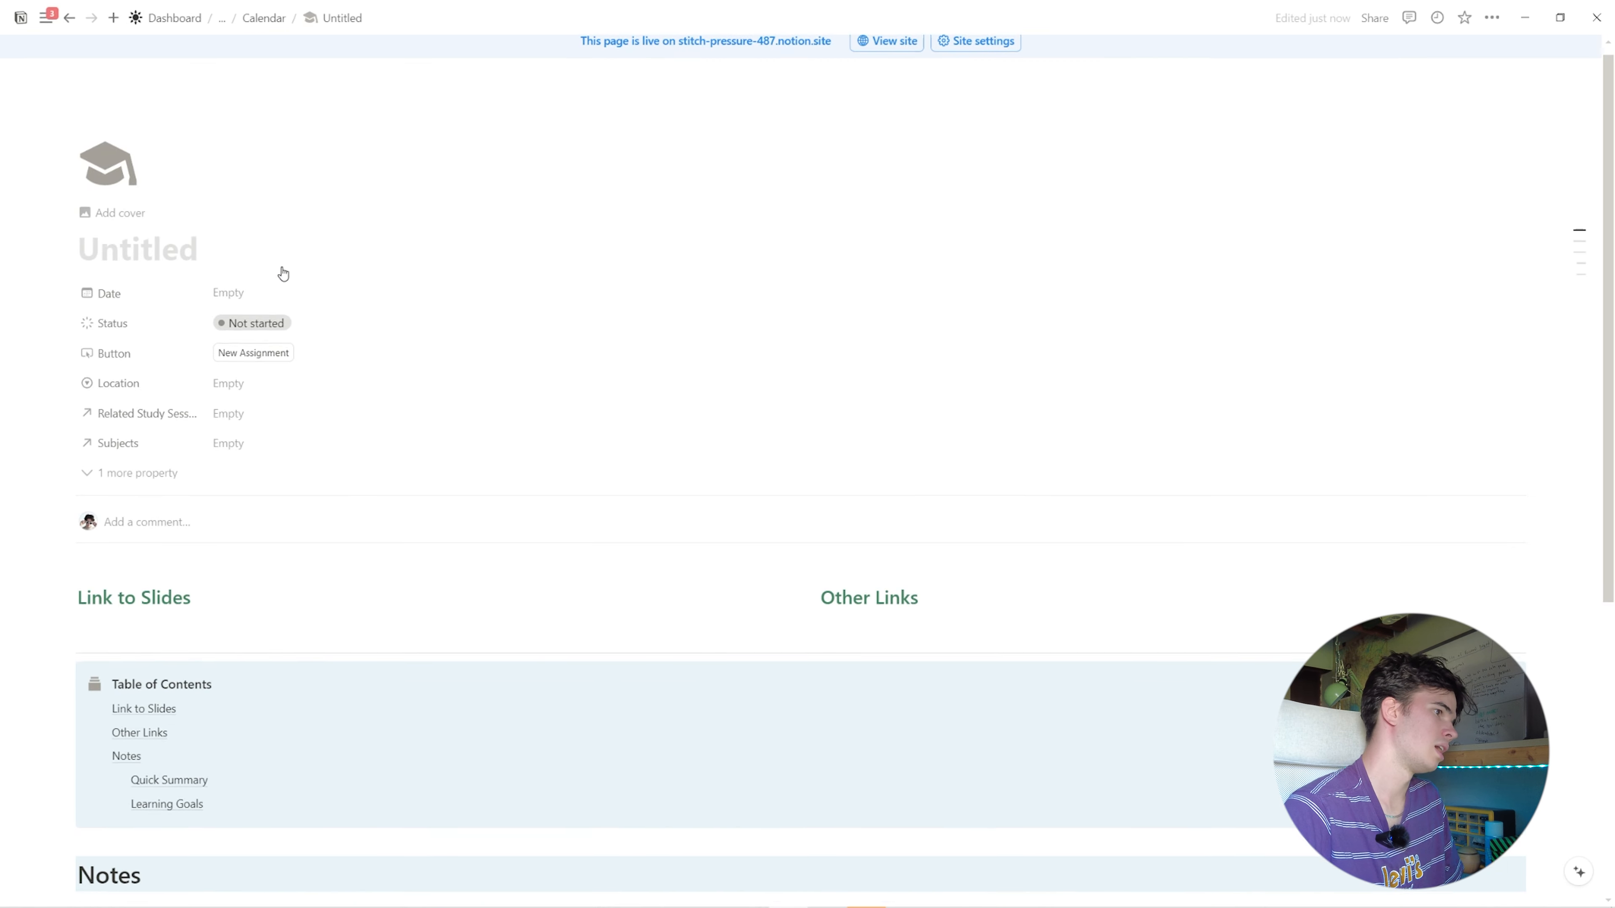
scroll(283, 270, down, 5)
scroll(283, 267, up, 5)
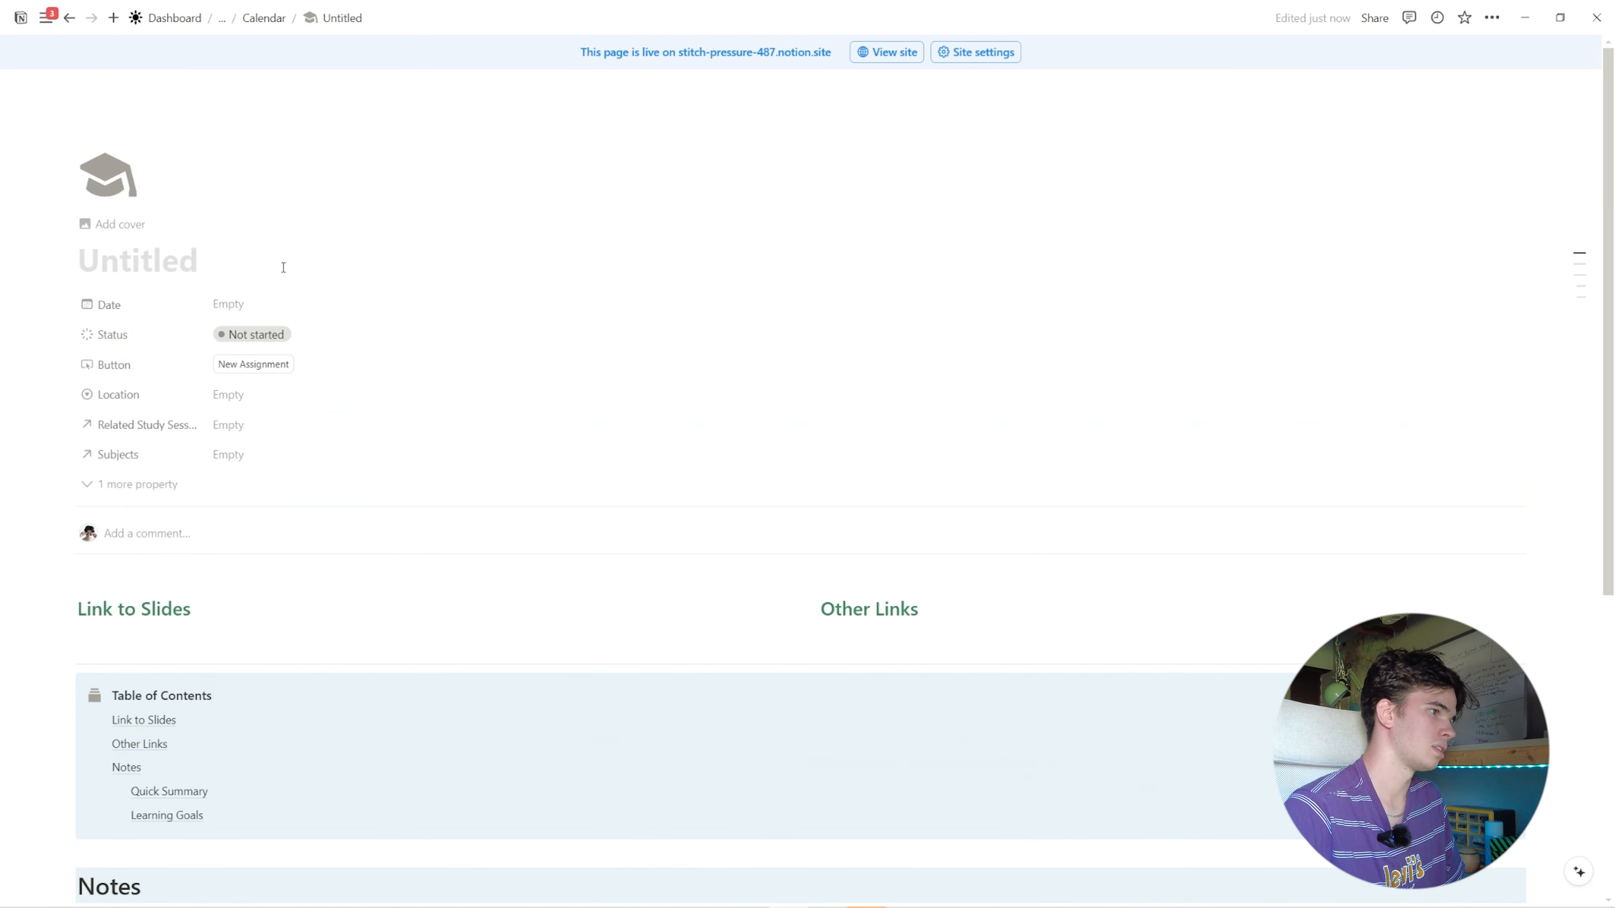
- Set the untitled class notes page's date to August 27, 2024, title it "New", and return to the hub's this-week calendar
click(256, 304)
click(263, 519)
click(128, 267)
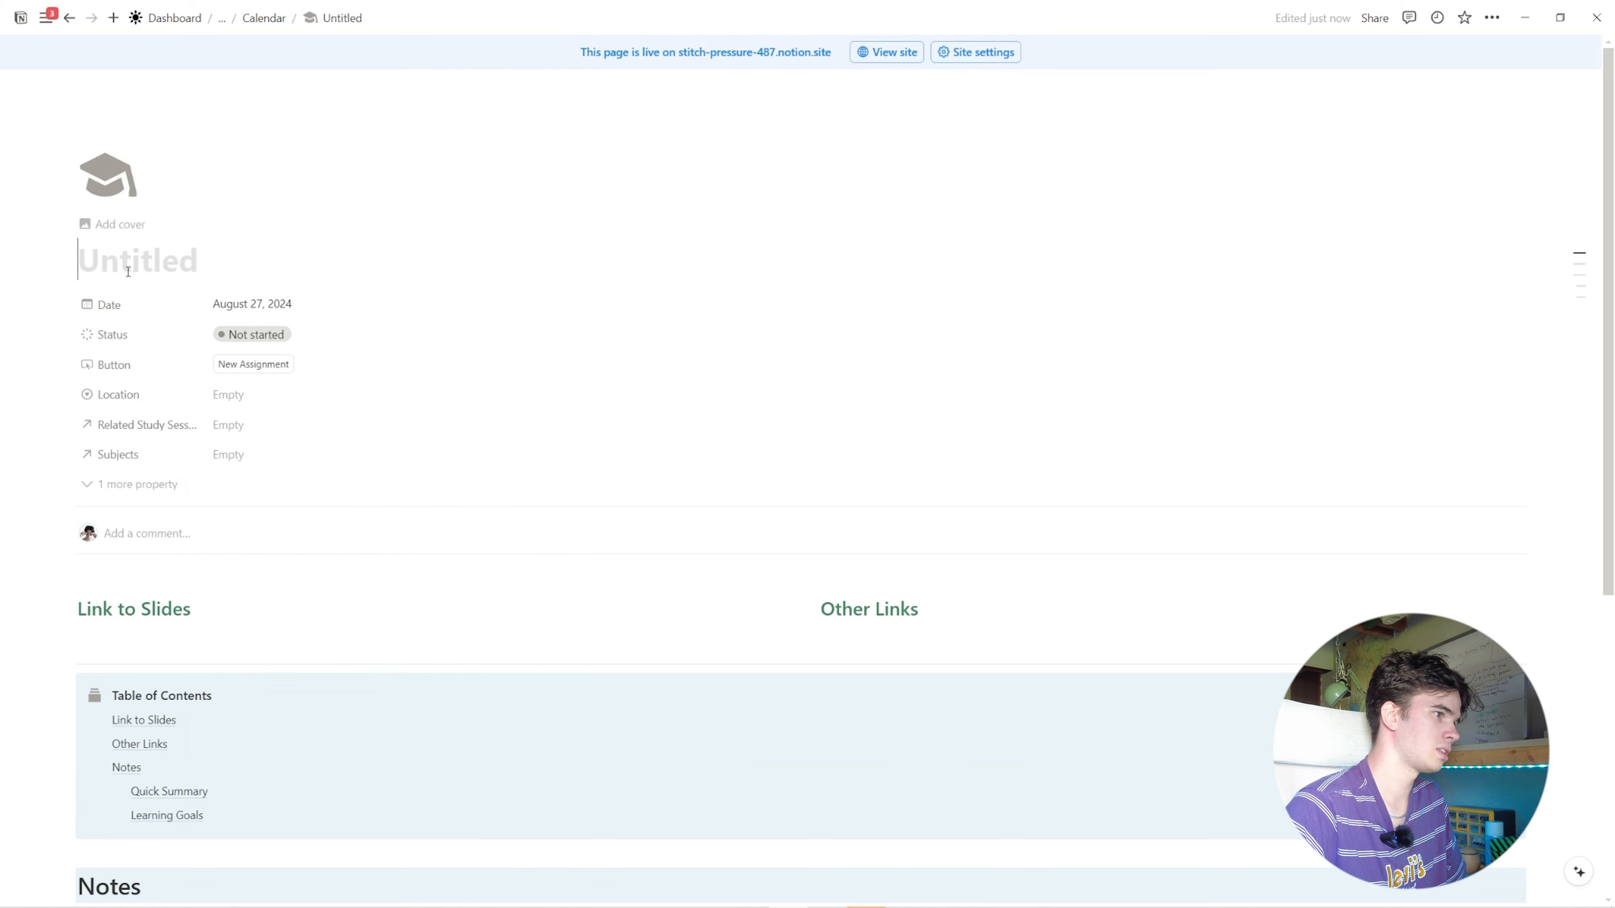
text(New)
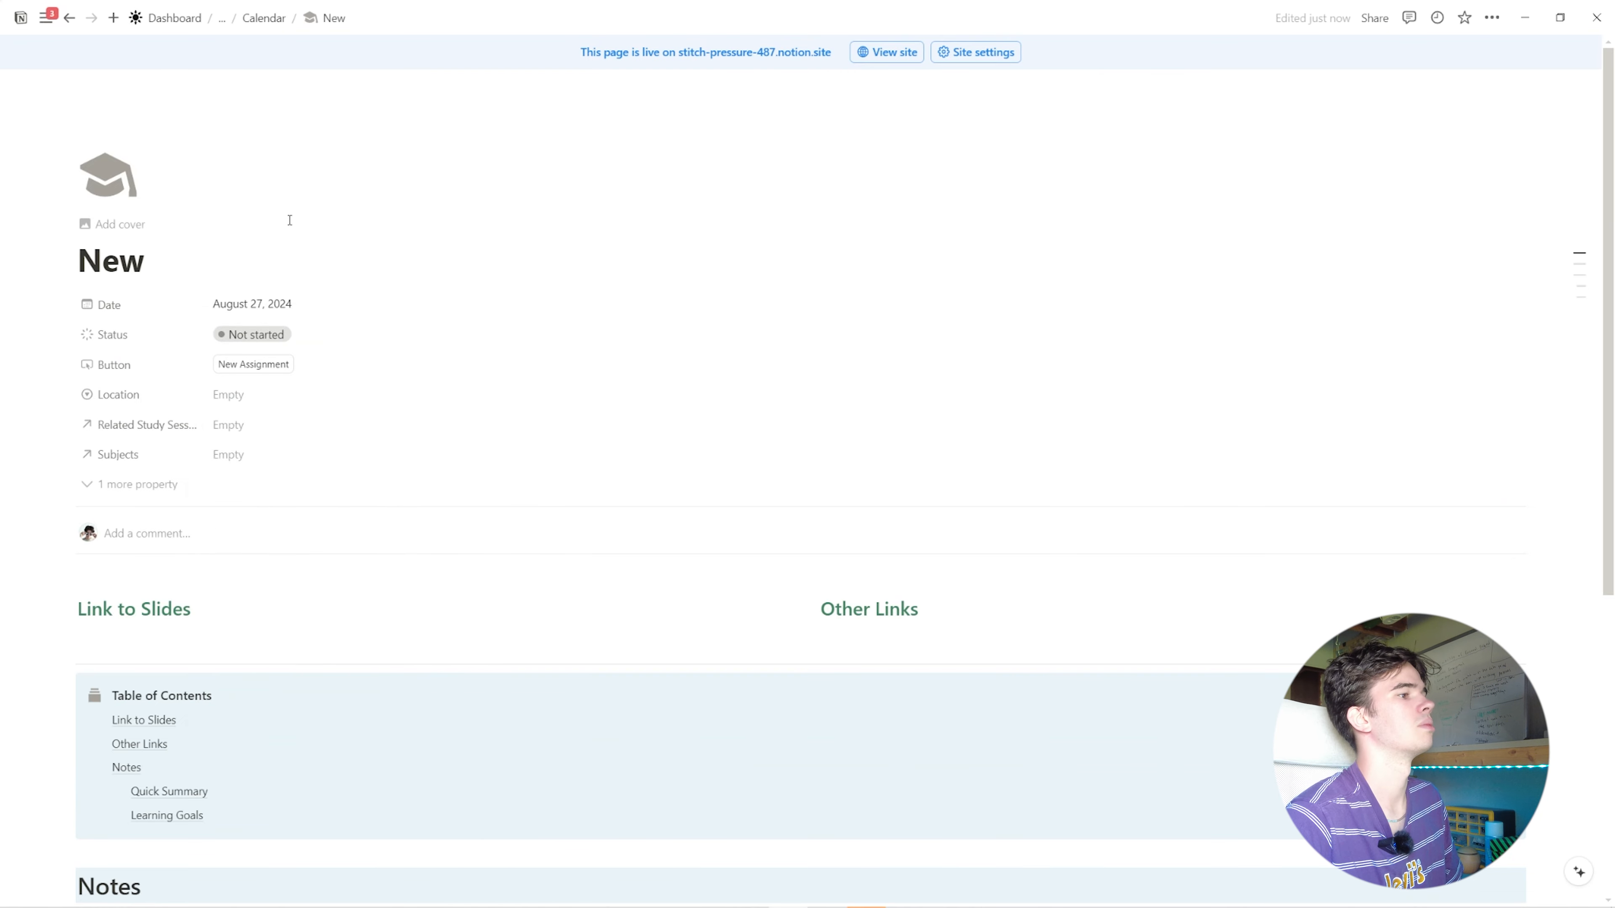
key(alt+Left)
scroll(676, 482, down, 3)
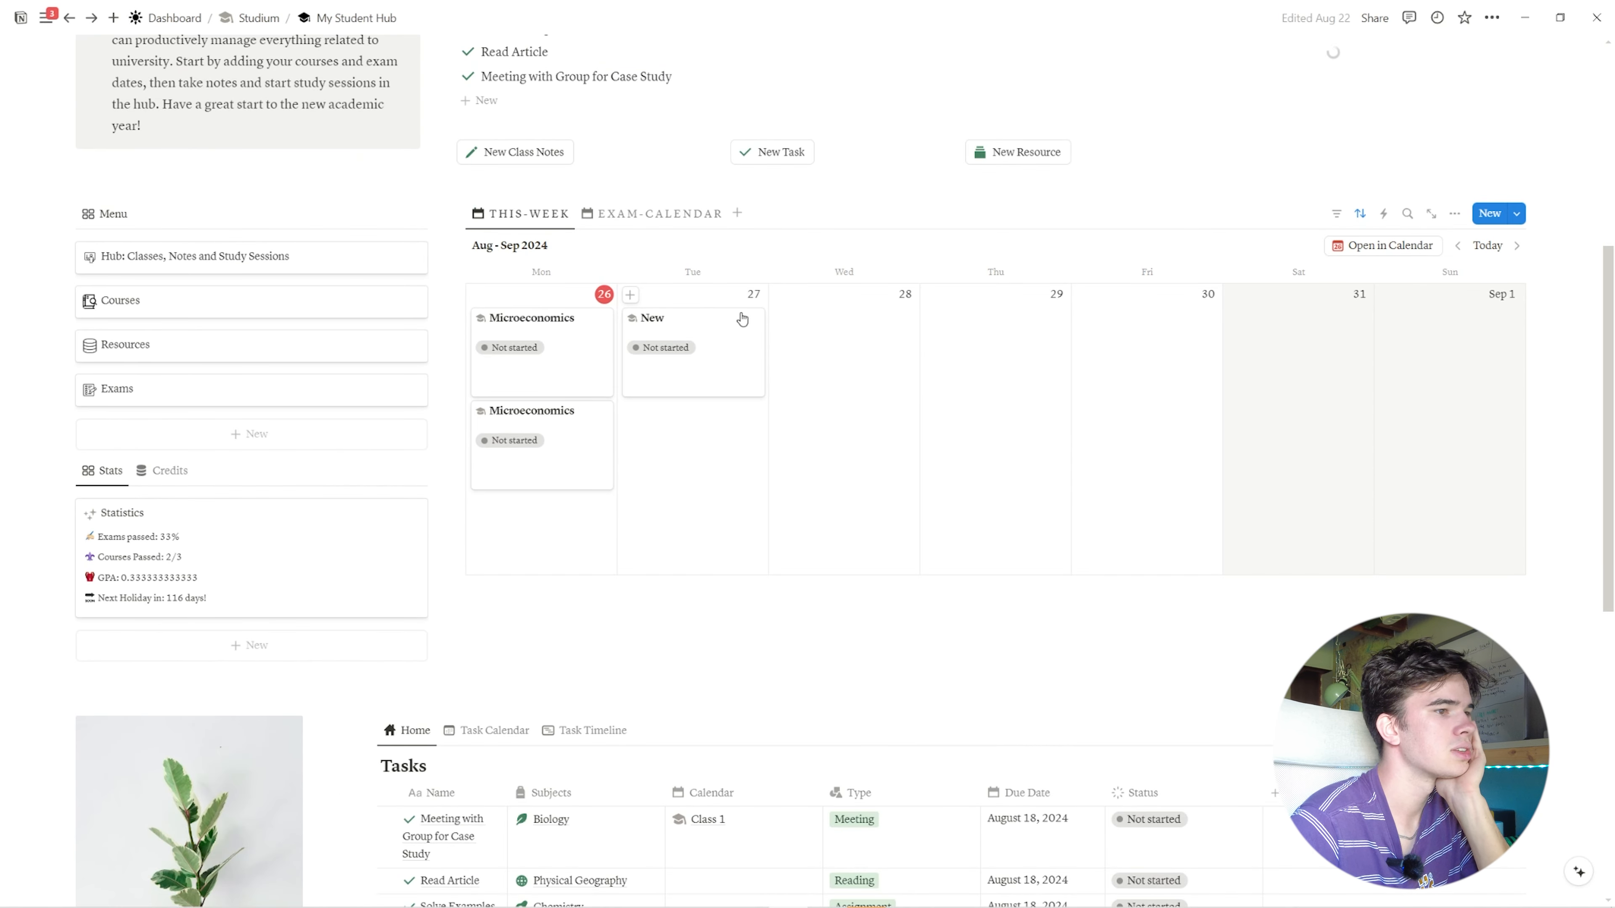
scroll(699, 350, down, 5)
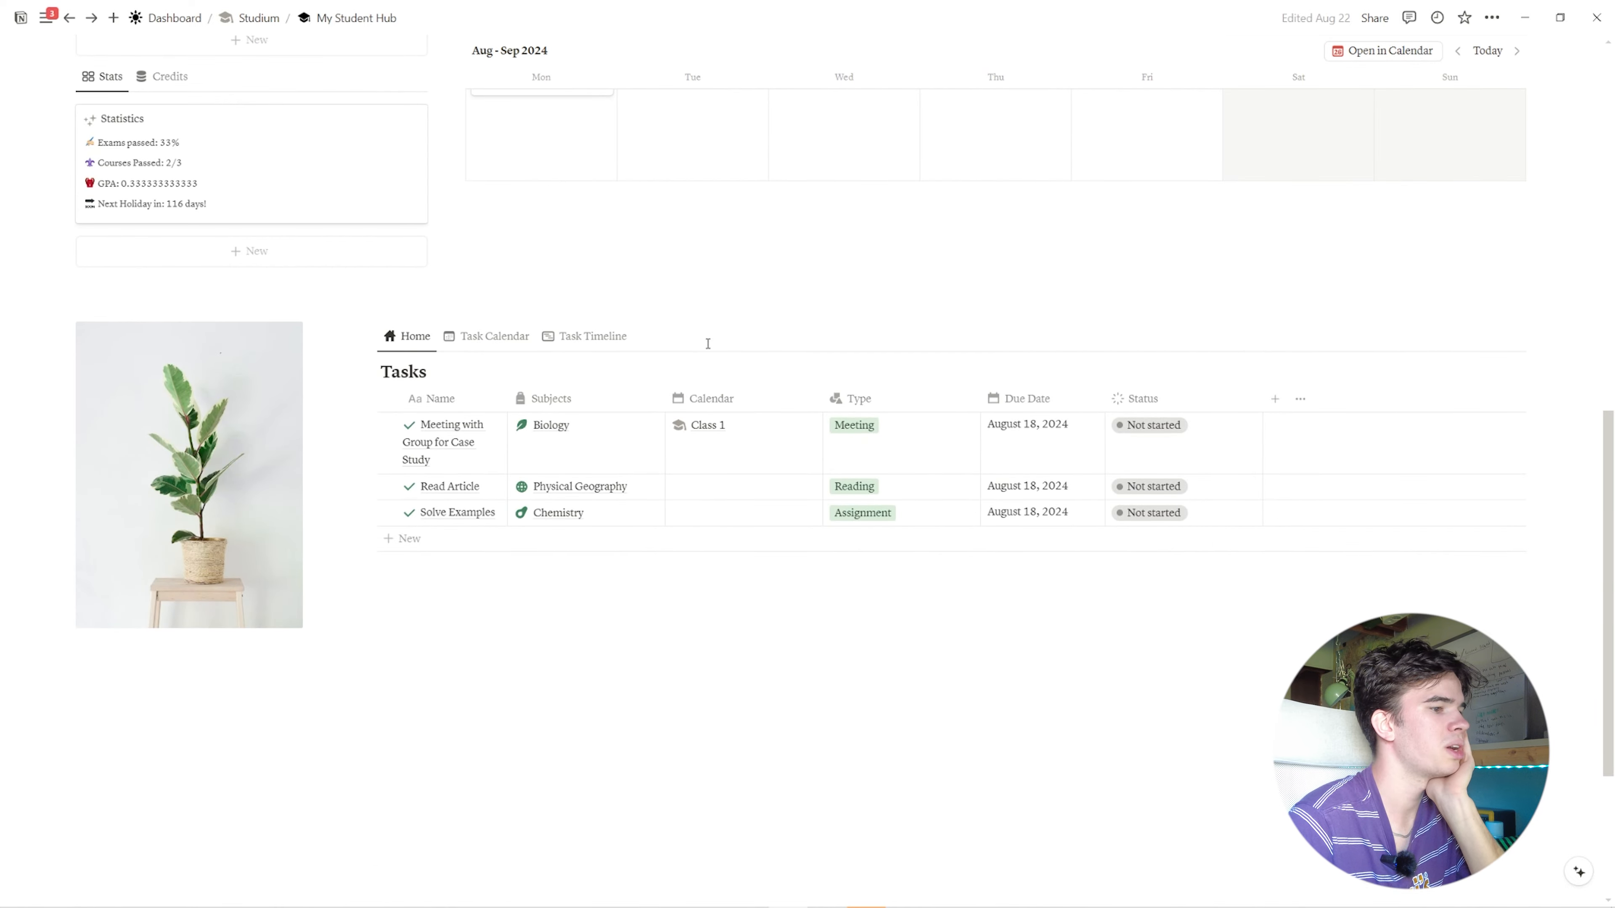
scroll(433, 419, up, 4)
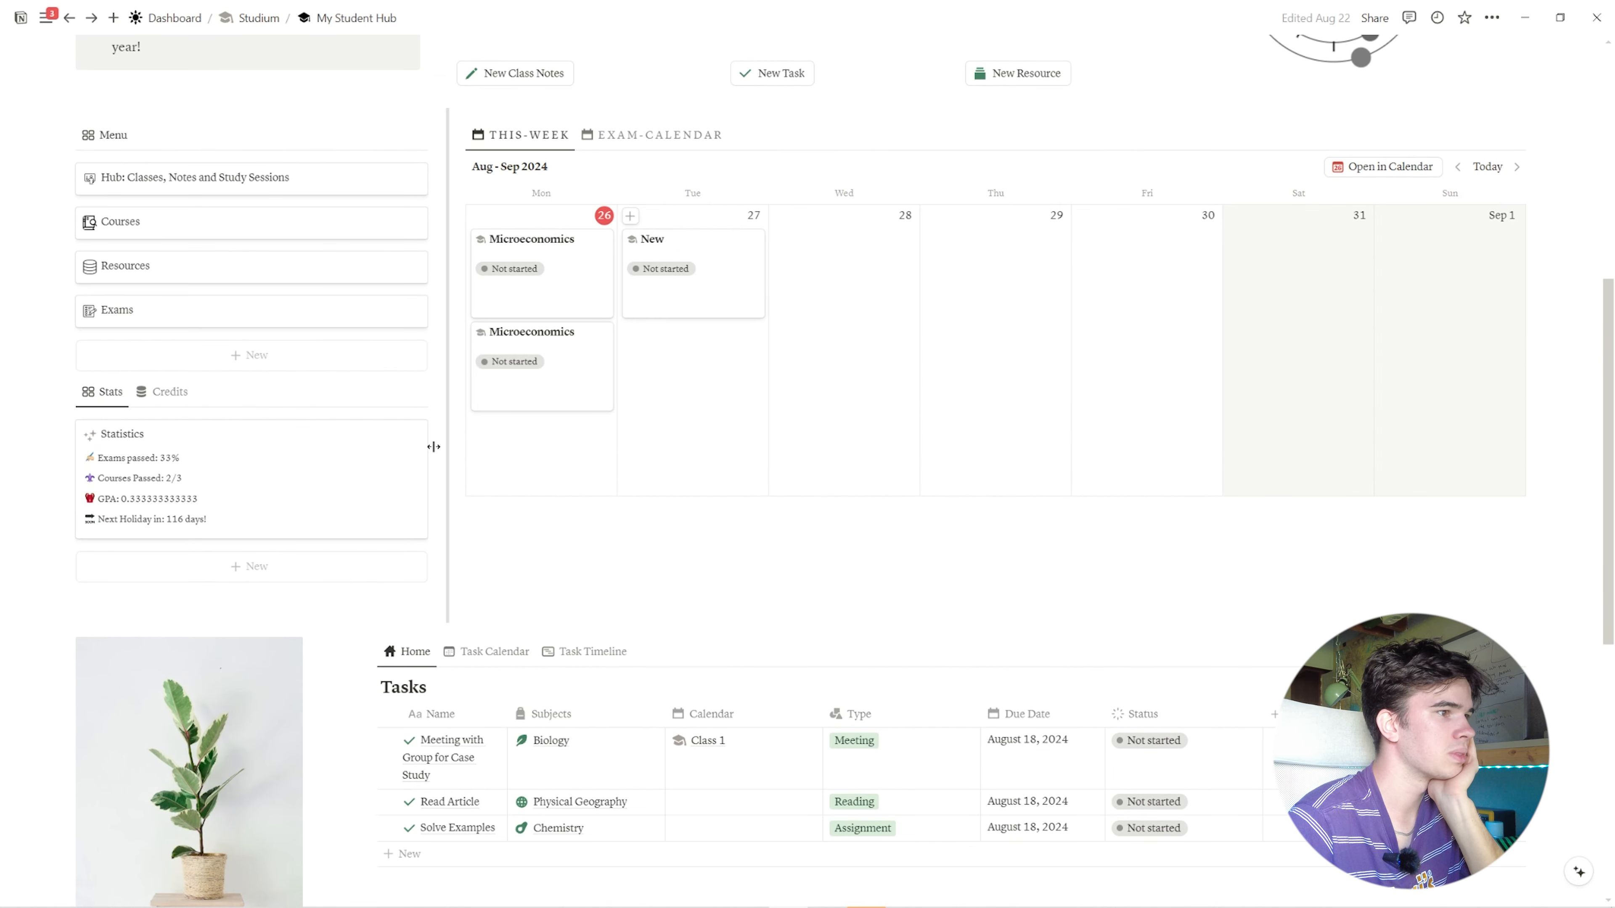
scroll(433, 446, up, 1)
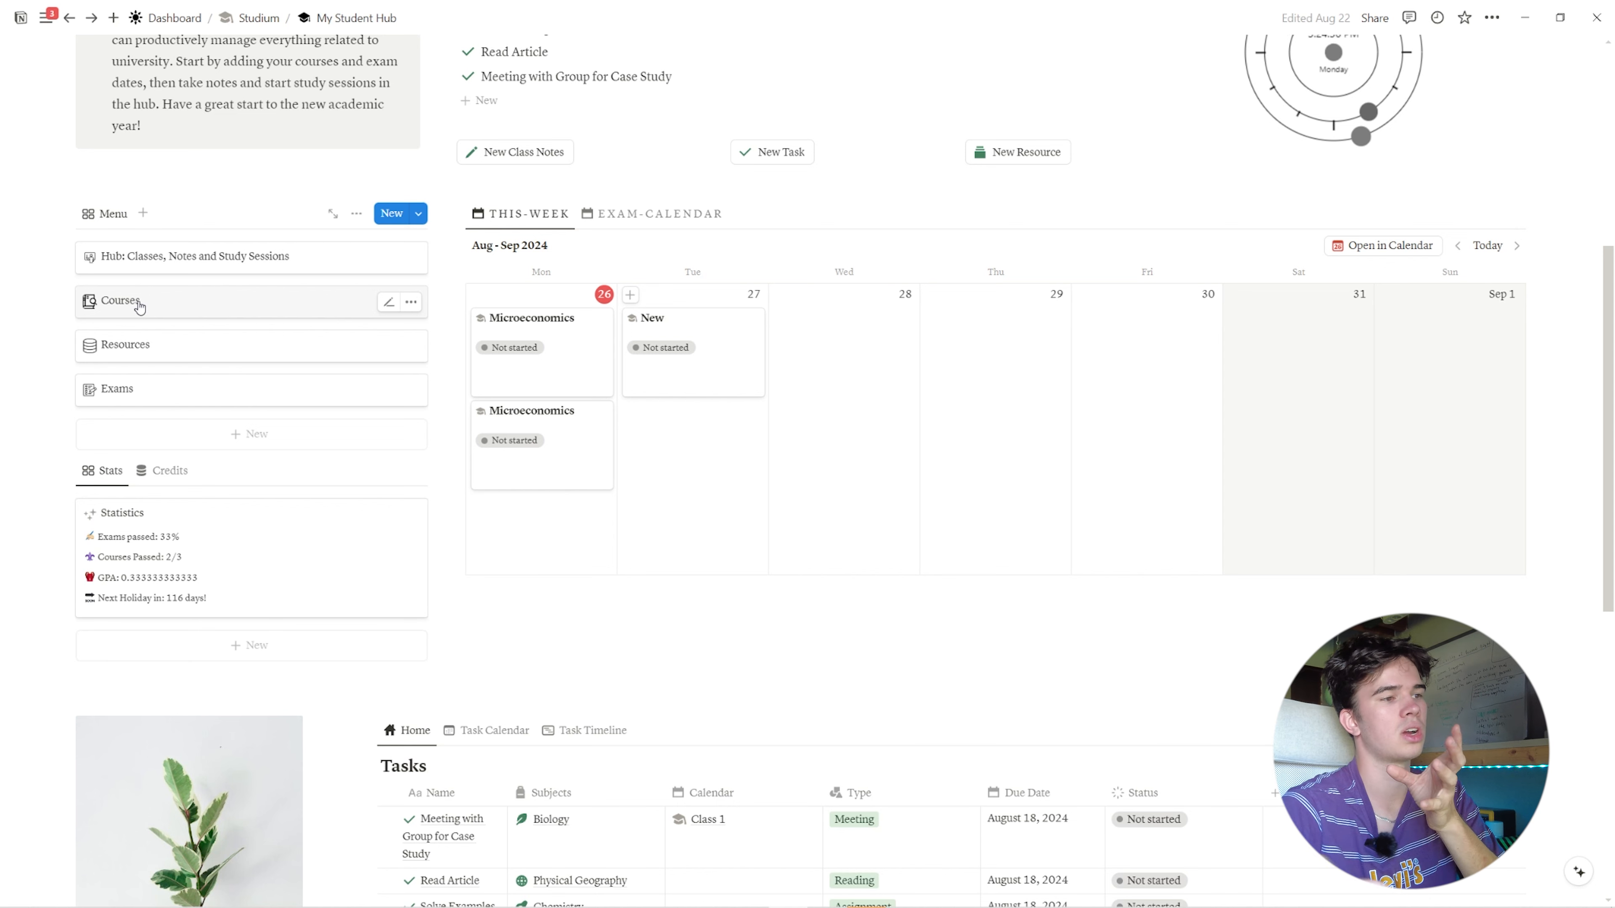
scroll(731, 458, down, 5)
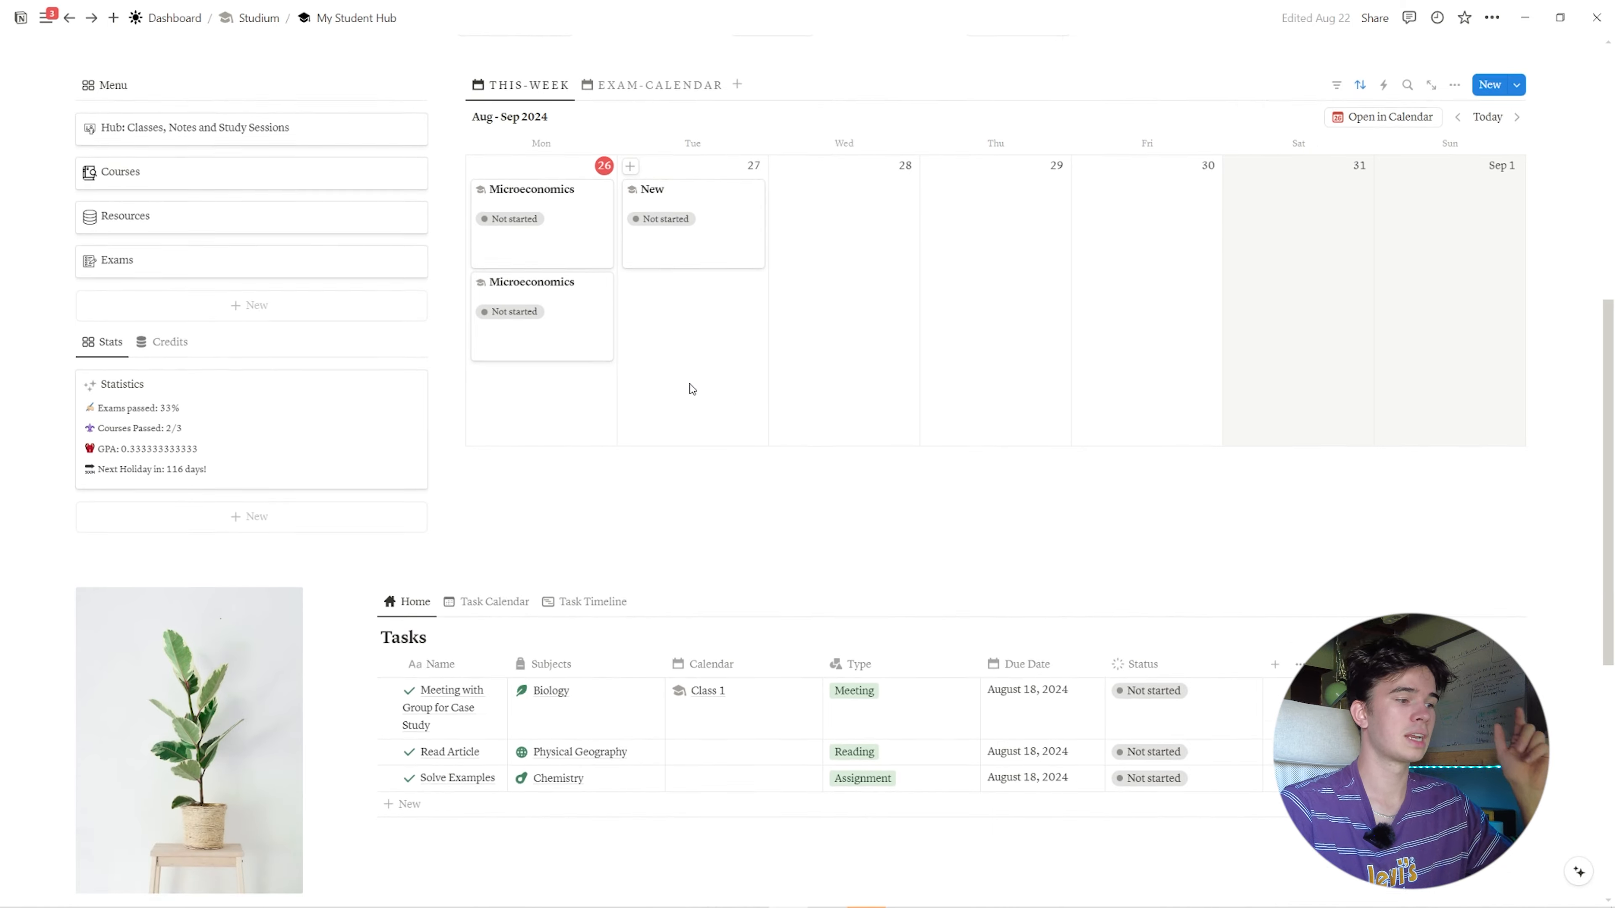
- Review the hub's exam calendar for August 2024, and switch the statistics section to its Credits view
scroll(525, 477, up, 1)
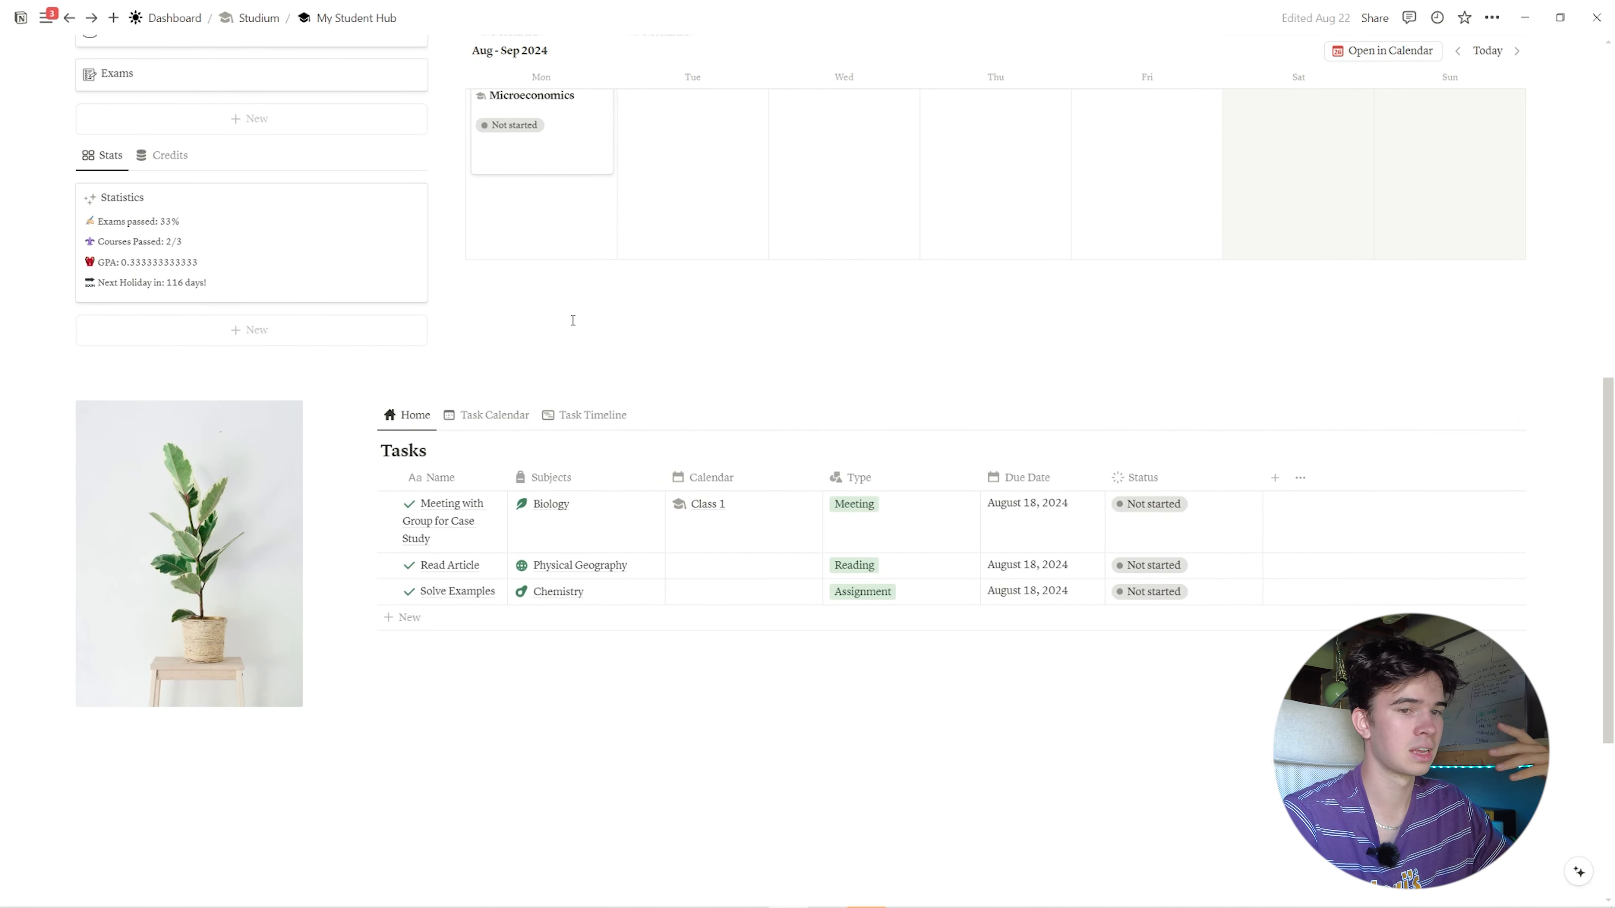
scroll(573, 320, up, 7)
scroll(539, 288, down, 1)
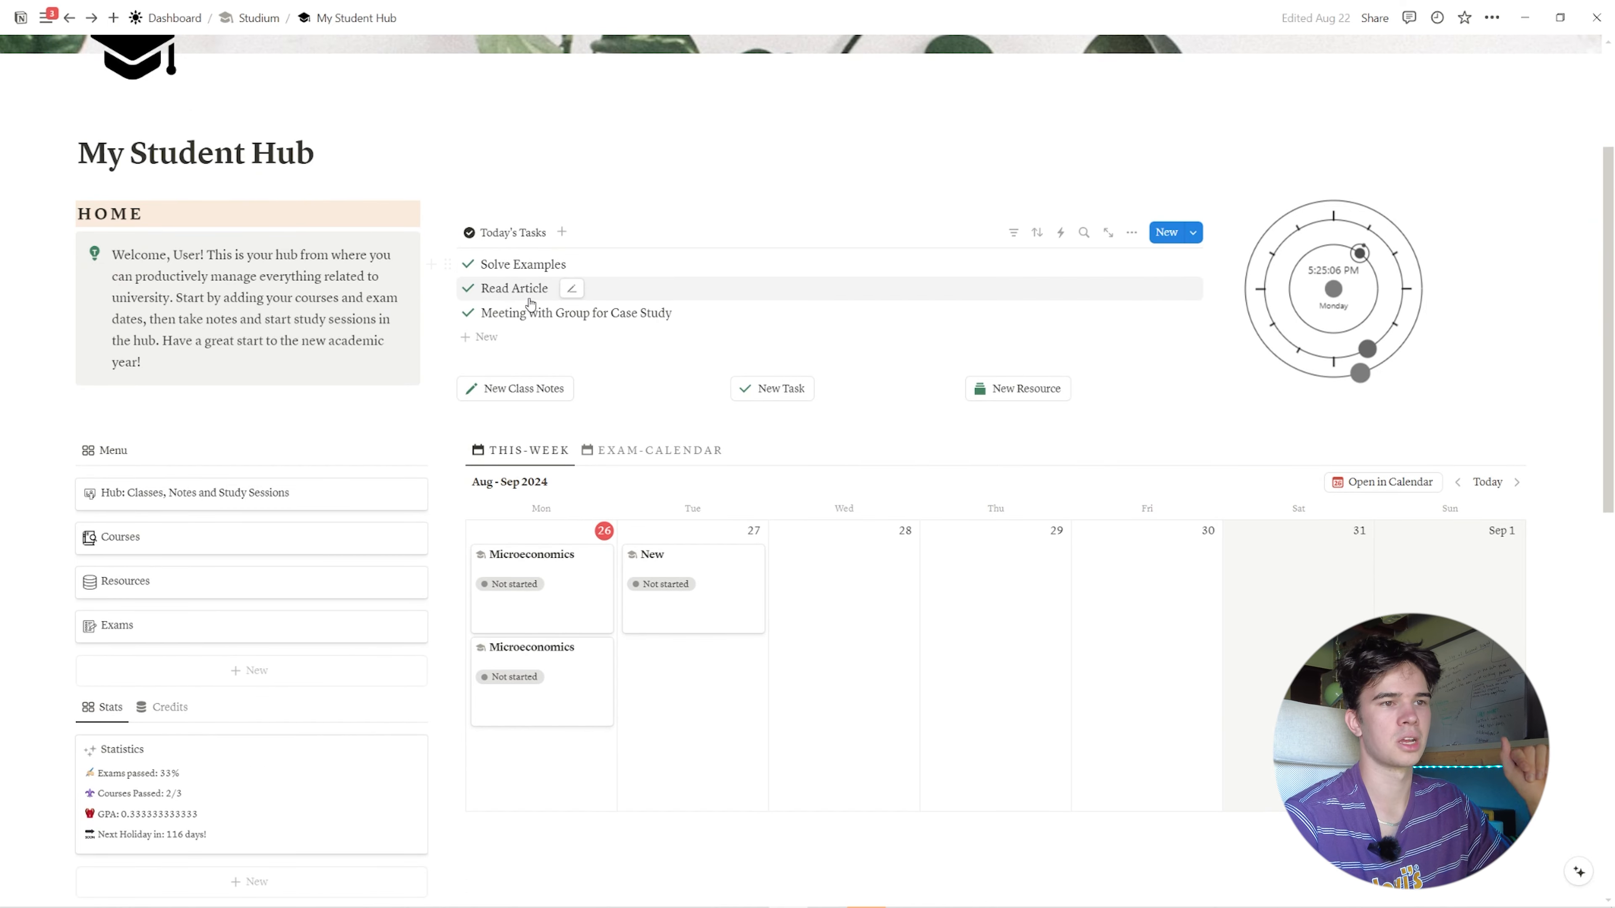
scroll(533, 311, down, 4)
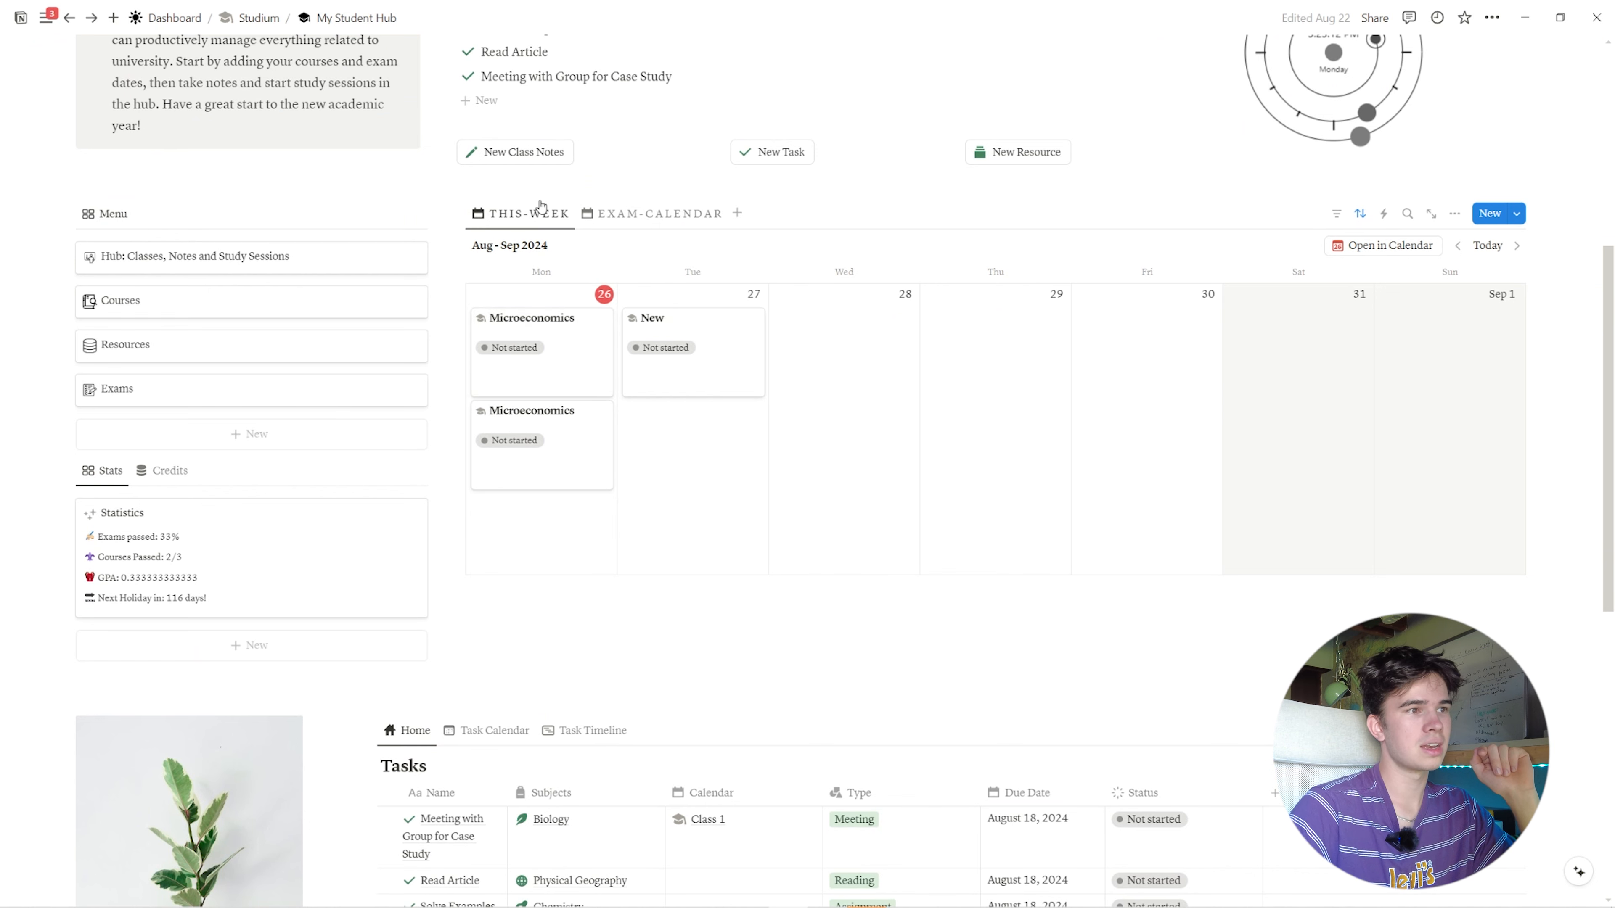
click(659, 220)
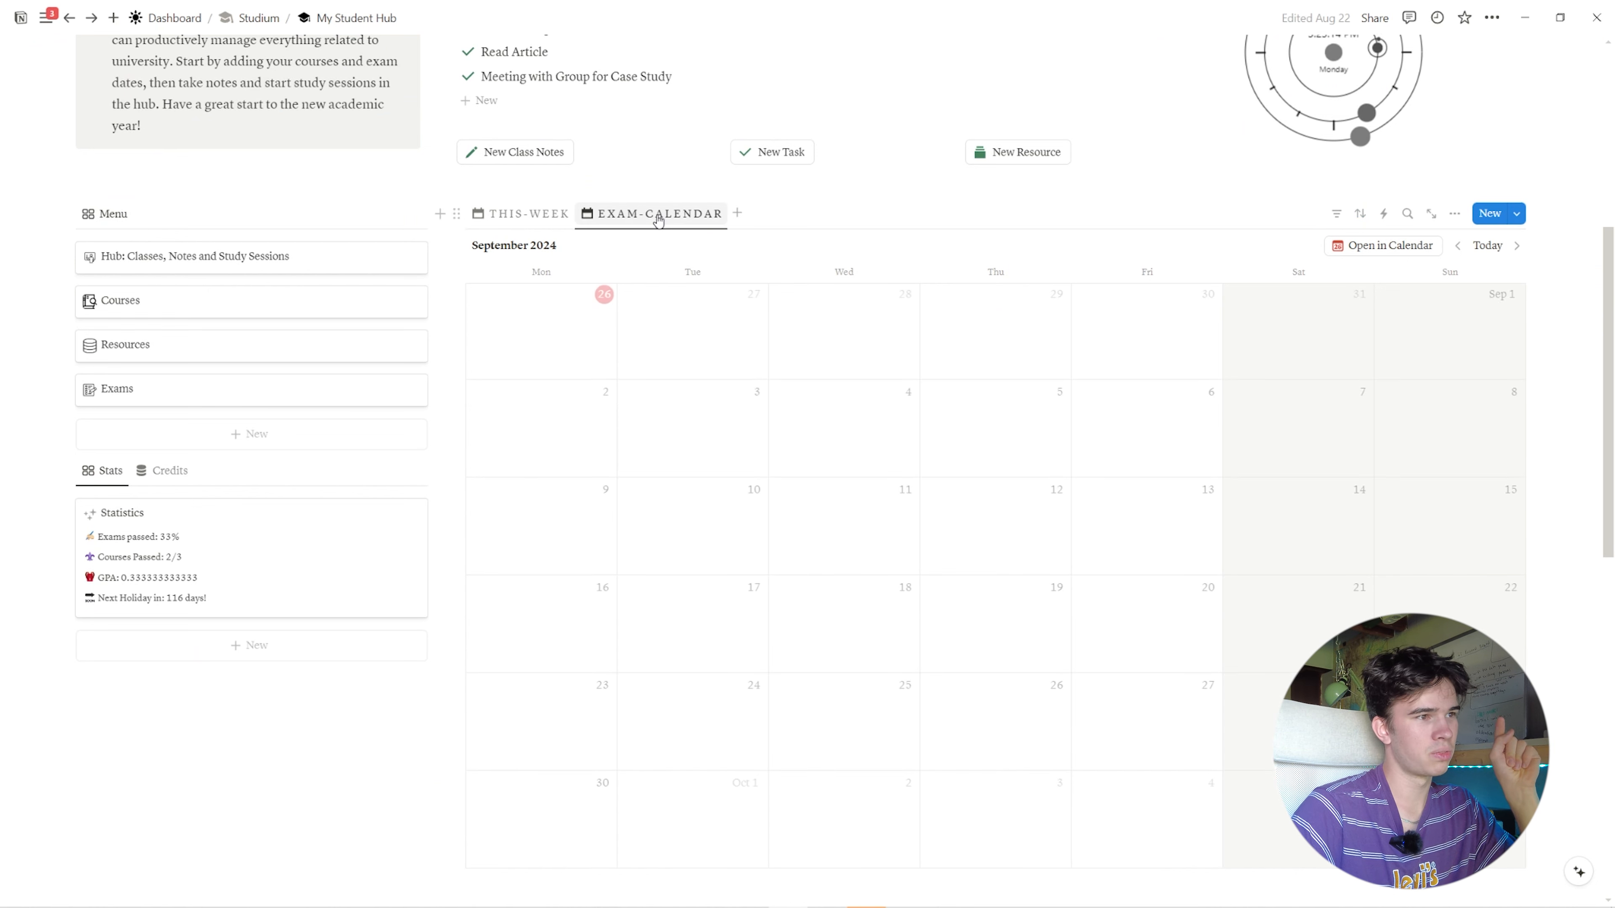
scroll(658, 223, down, 2)
scroll(1492, 193, up, 1)
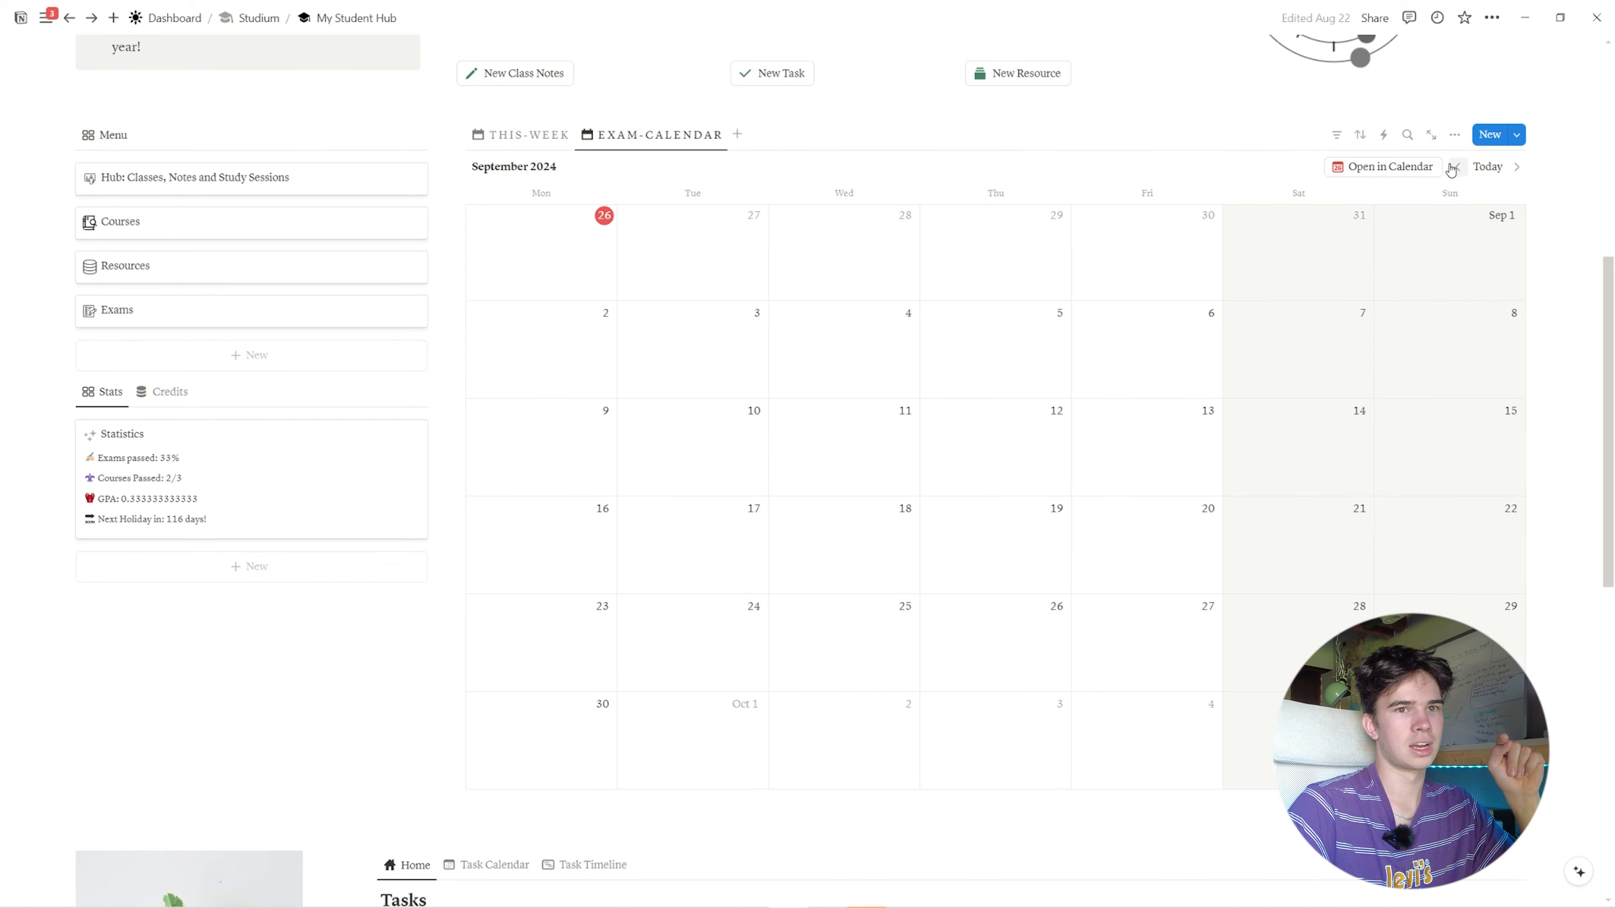
click(1457, 166)
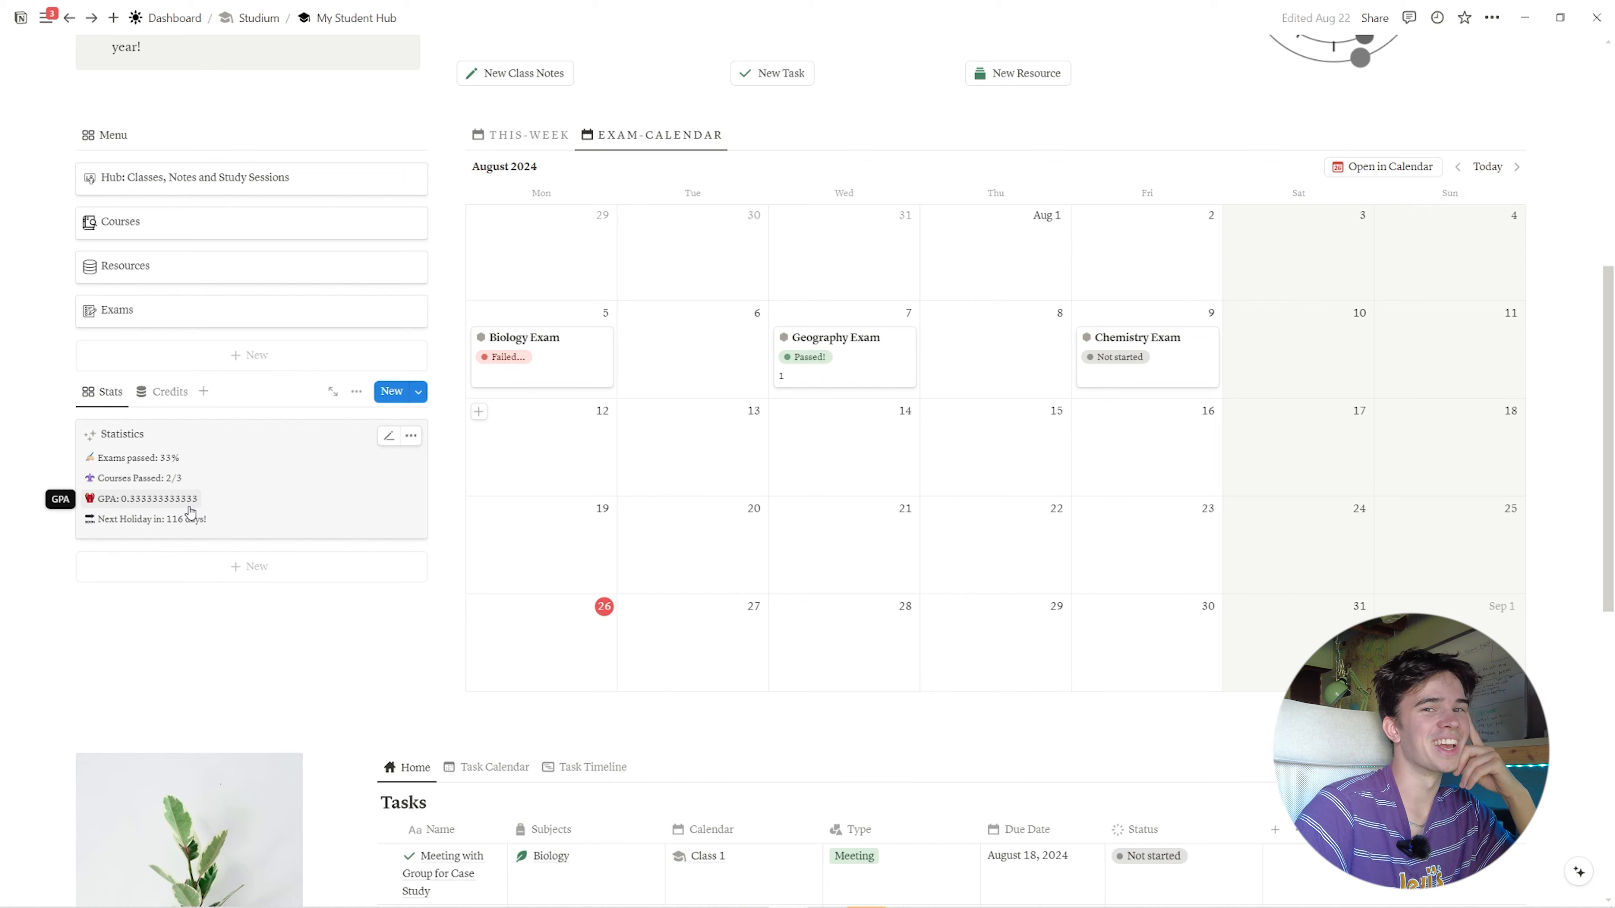
click(164, 396)
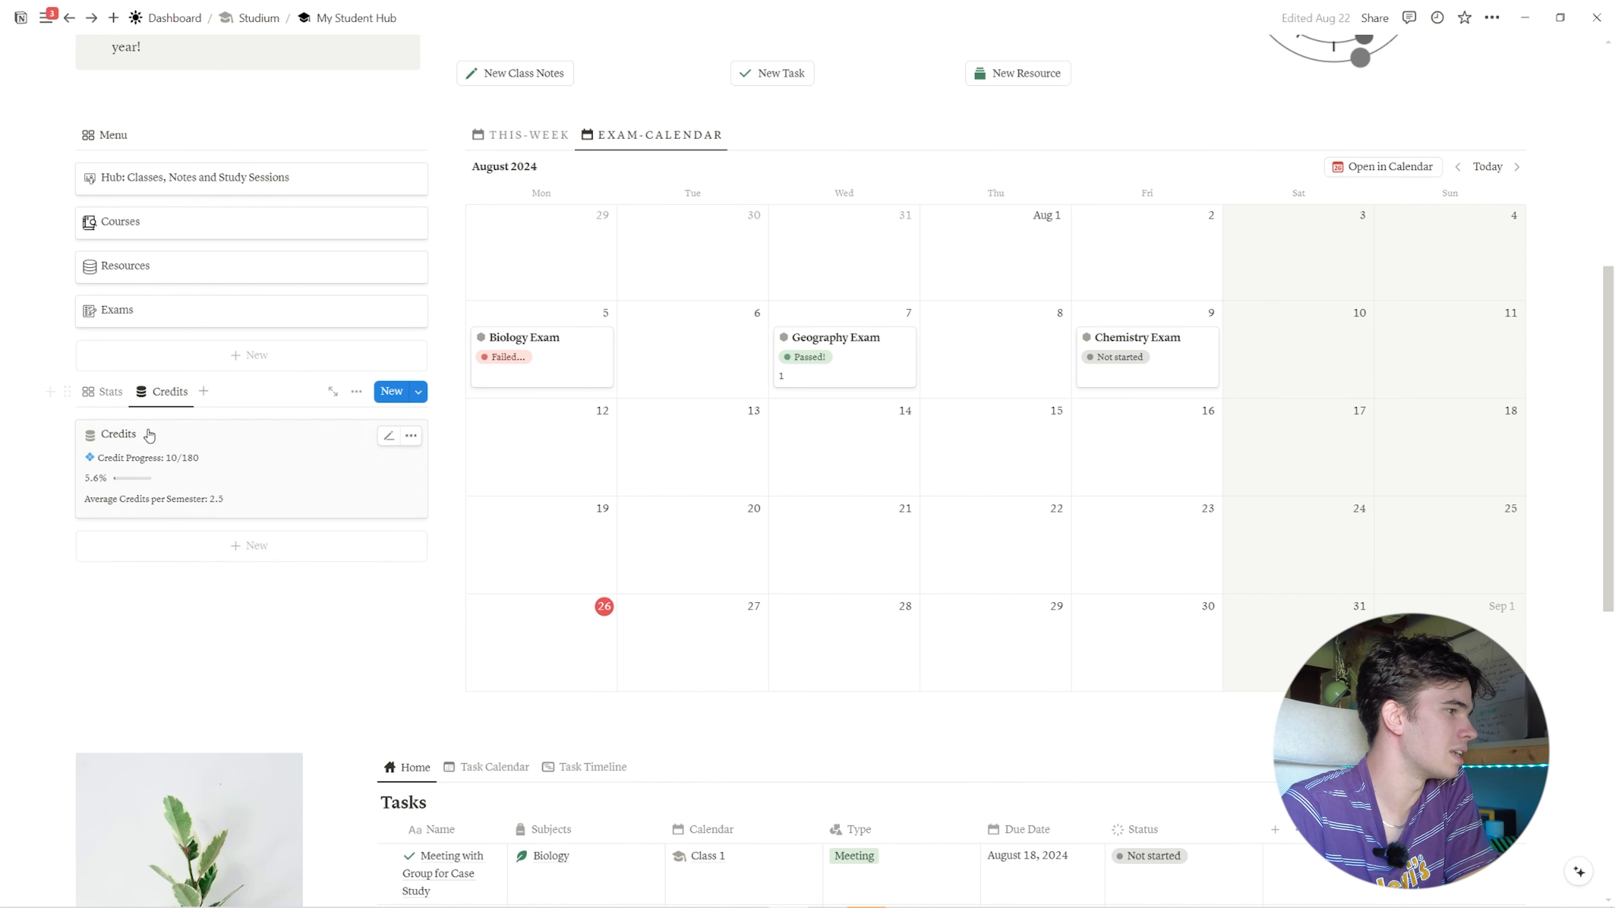